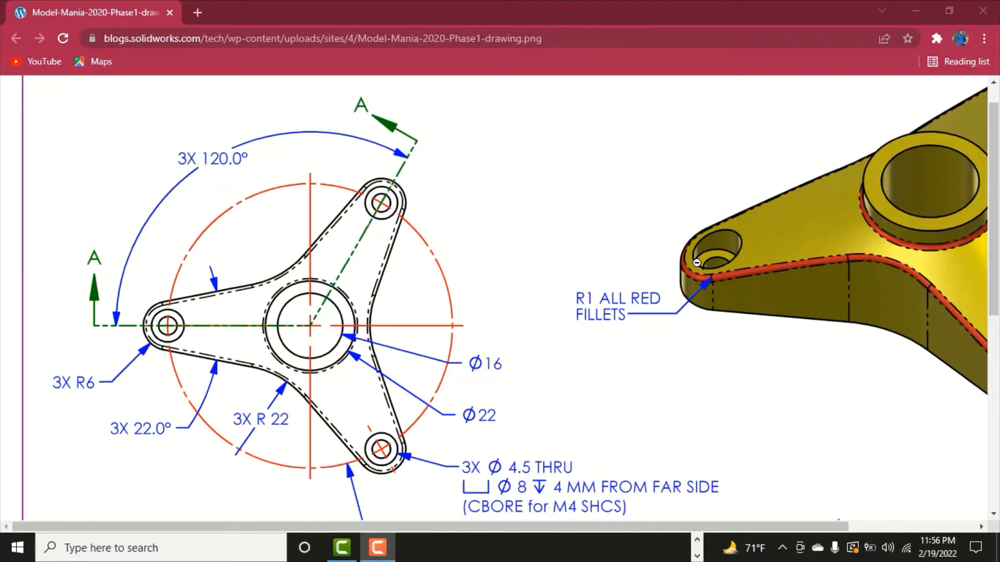
# - Examine the full Model Mania 2020 Phase 1 reference drawing and the dimensions of its plan view
pyautogui.click(522, 421)
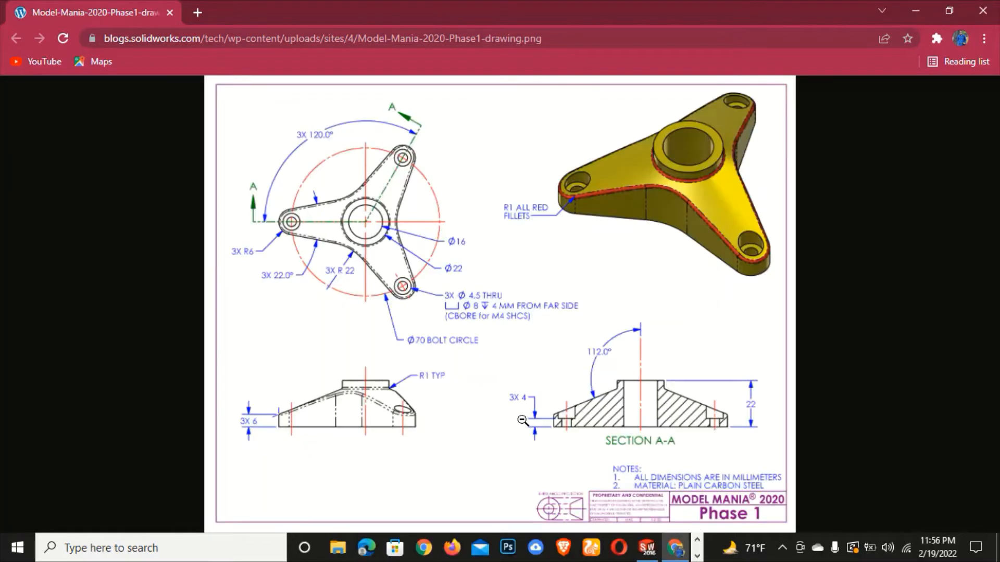
pyautogui.click(454, 260)
pyautogui.click(388, 286)
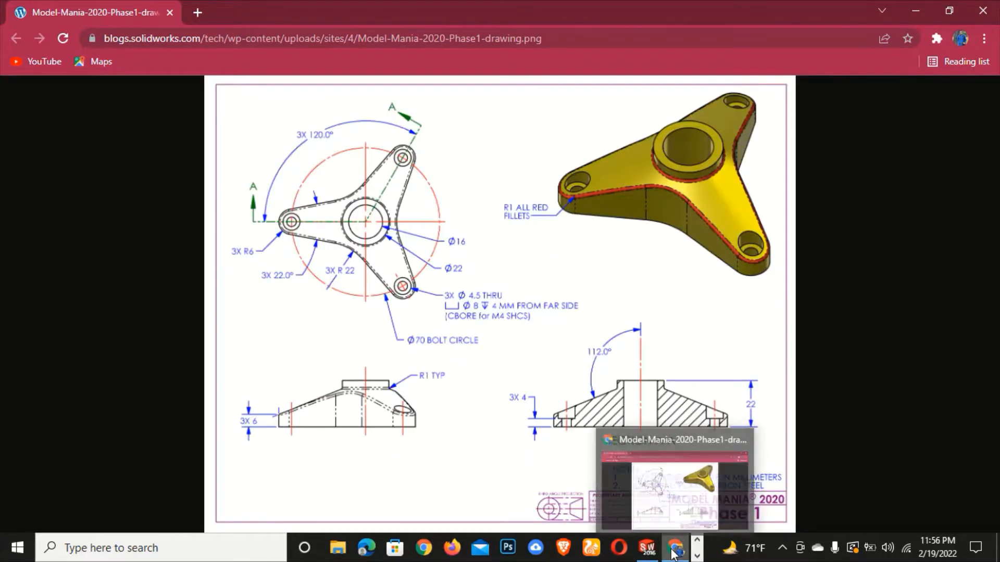
# - Switch to SOLIDWORKS and create a new part document
pyautogui.click(649, 553)
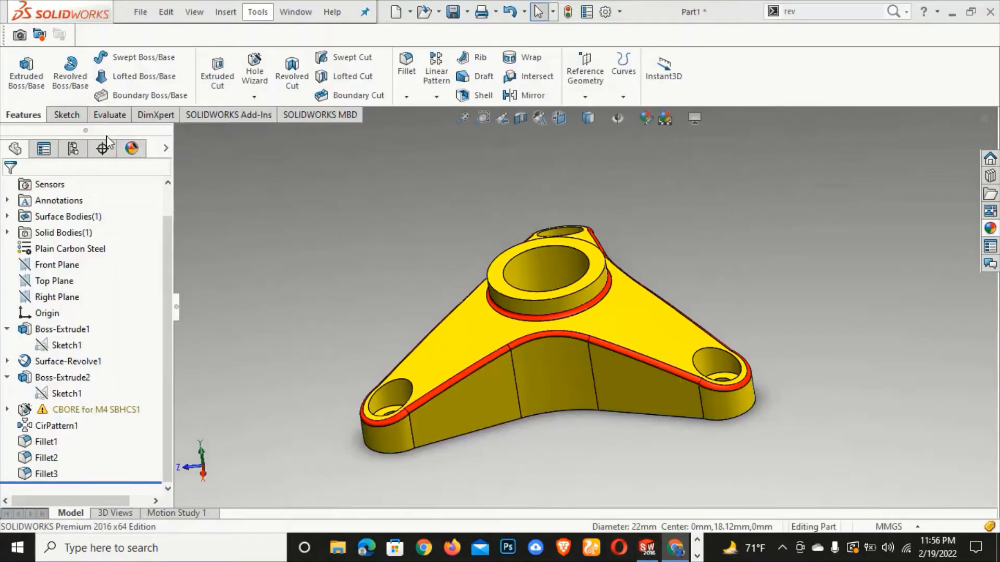
pyautogui.click(139, 10)
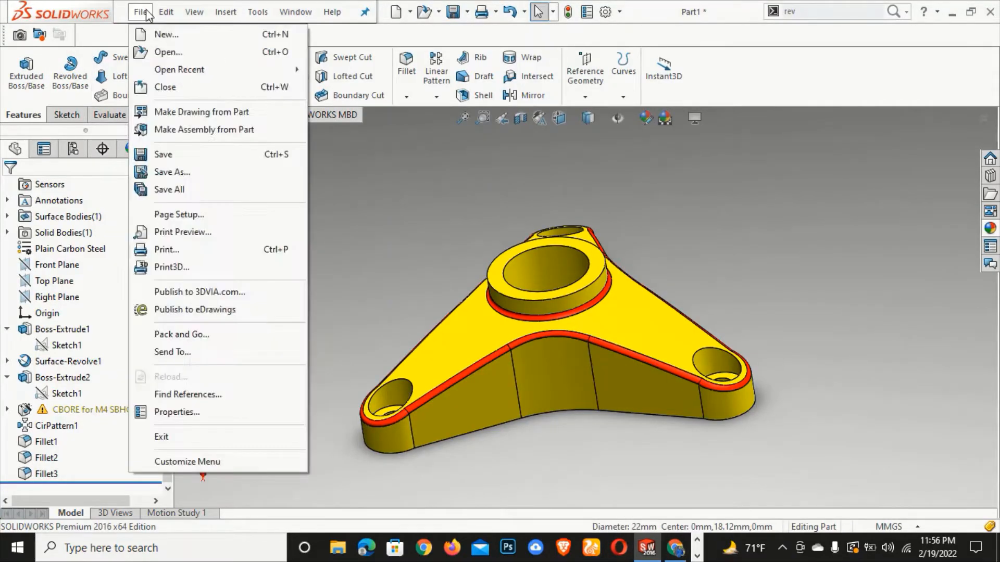
pyautogui.click(131, 6)
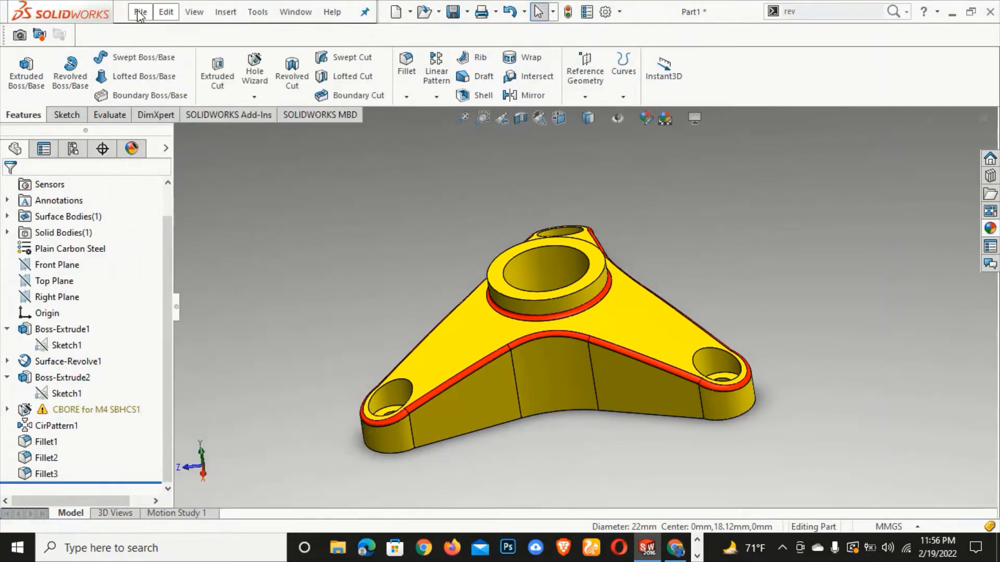
pyautogui.click(140, 11)
pyautogui.click(166, 33)
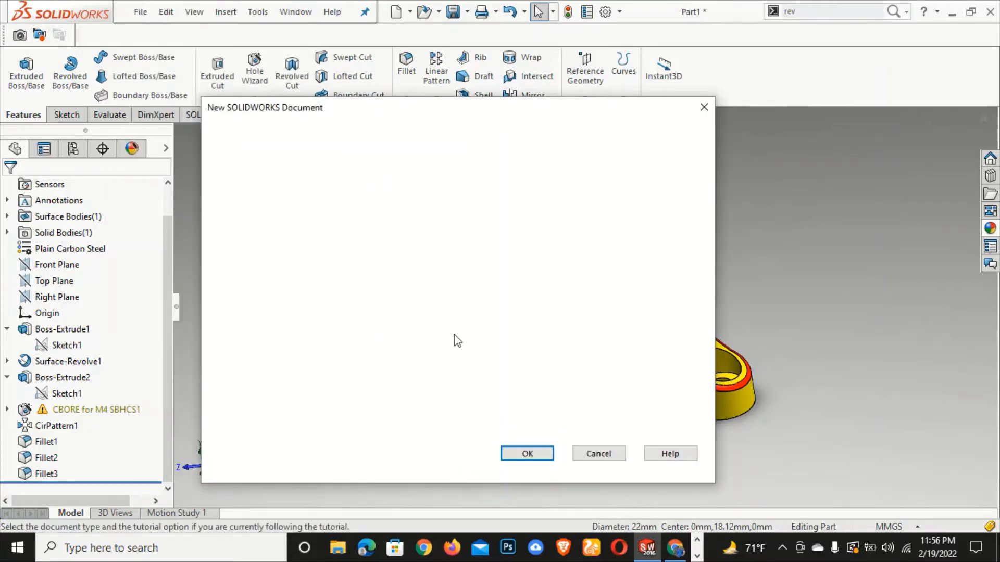
pyautogui.click(528, 456)
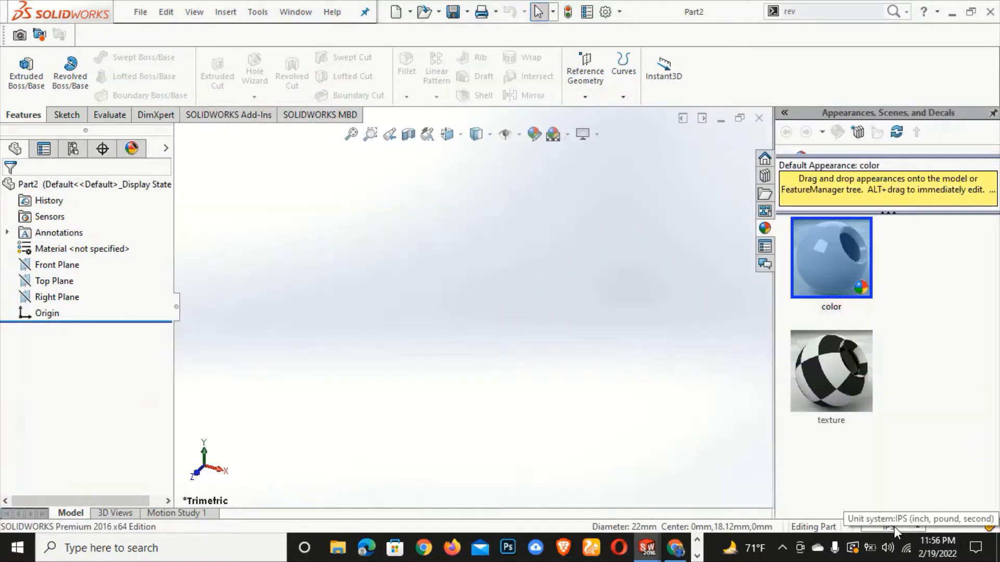
# - Set the new part's unit system to MMGS and narrow the task pane to enlarge the modelling area
pyautogui.click(894, 526)
pyautogui.click(887, 464)
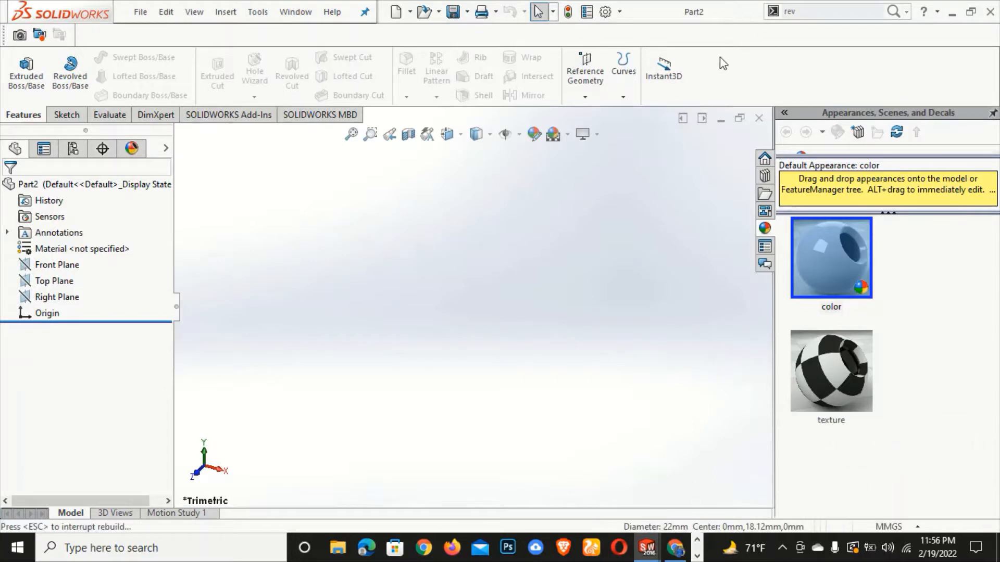
pyautogui.click(784, 113)
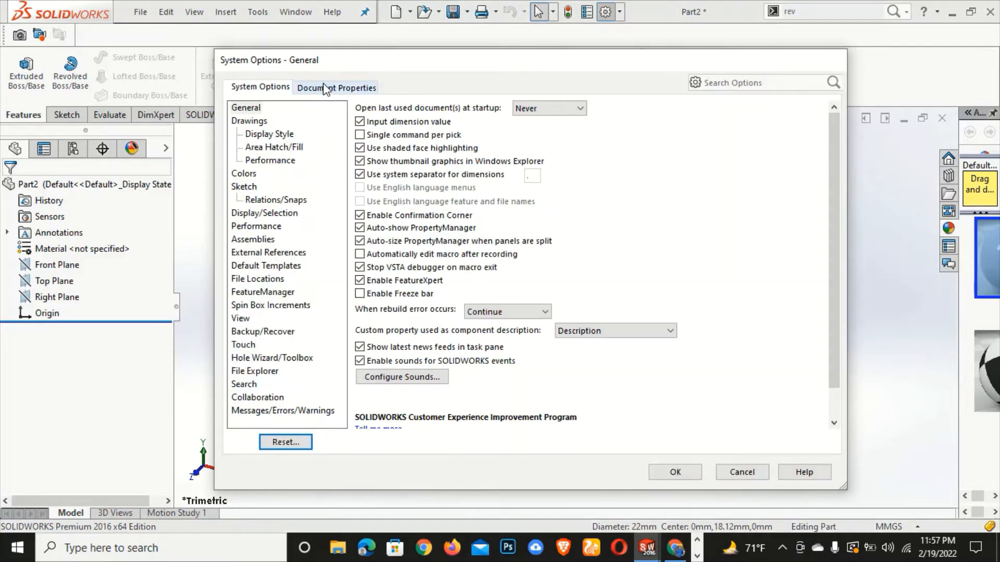
# - Raise the document's image quality, with shaded resolution at about 0.157 mm deviation and wireframe resolution near the high end
pyautogui.click(337, 86)
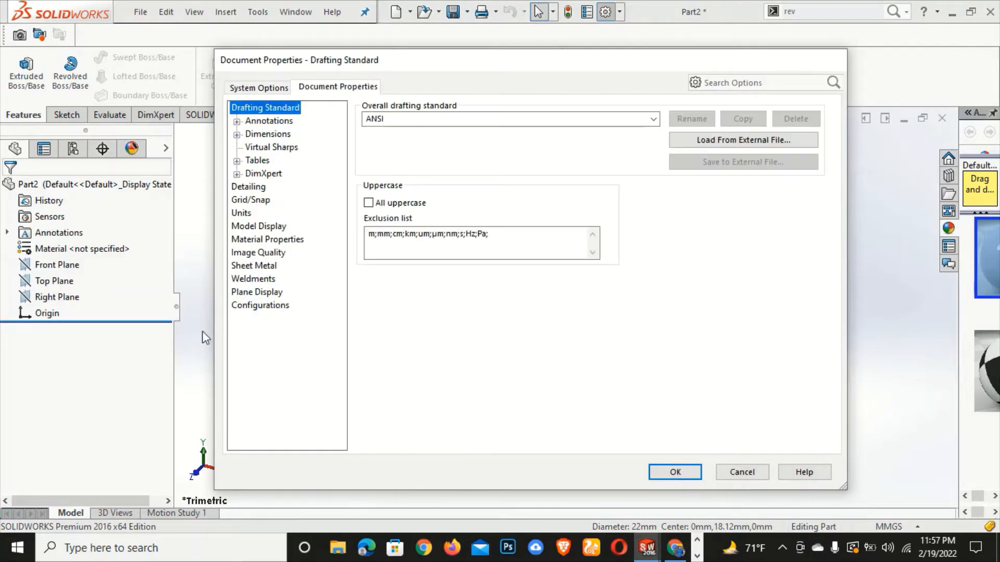
pyautogui.click(259, 252)
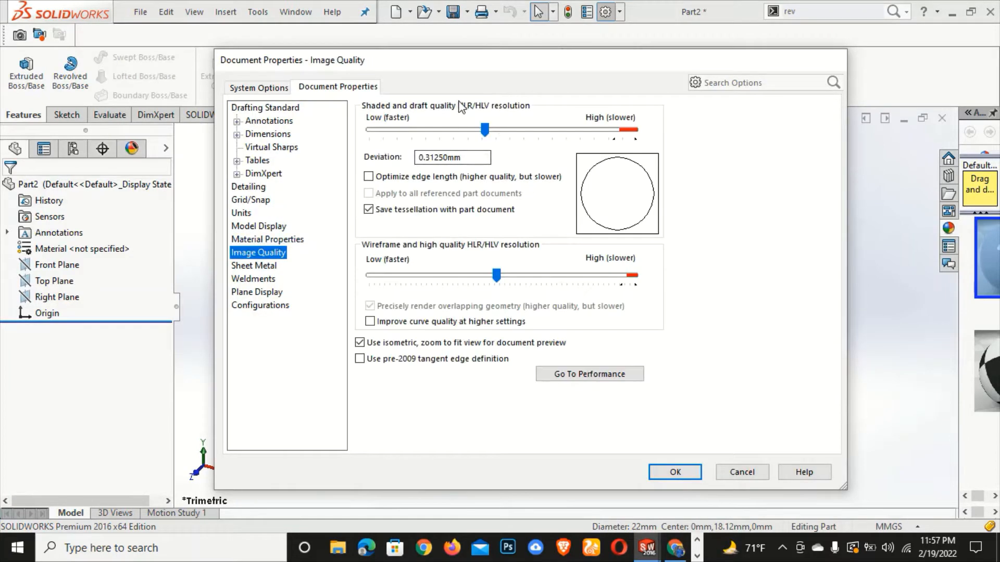
pyautogui.click(485, 129)
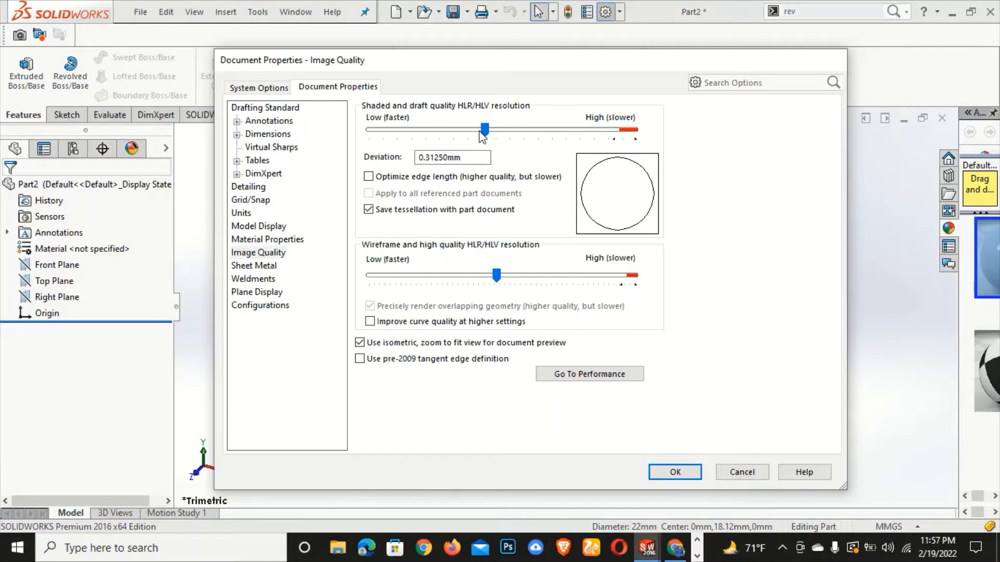
pyautogui.moveTo(488, 131); pyautogui.dragTo(608, 131)
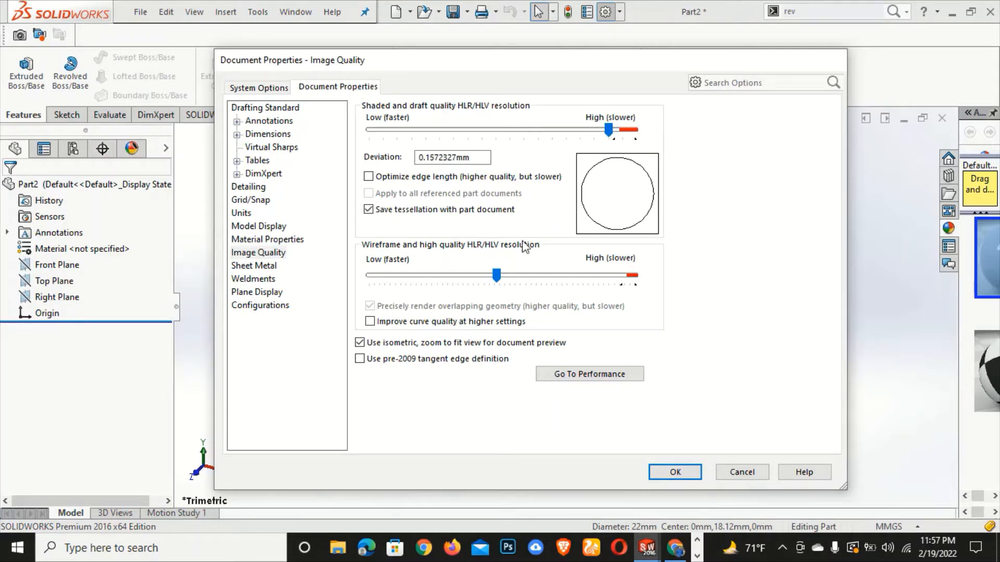
pyautogui.moveTo(501, 280); pyautogui.dragTo(625, 286)
pyautogui.click(682, 471)
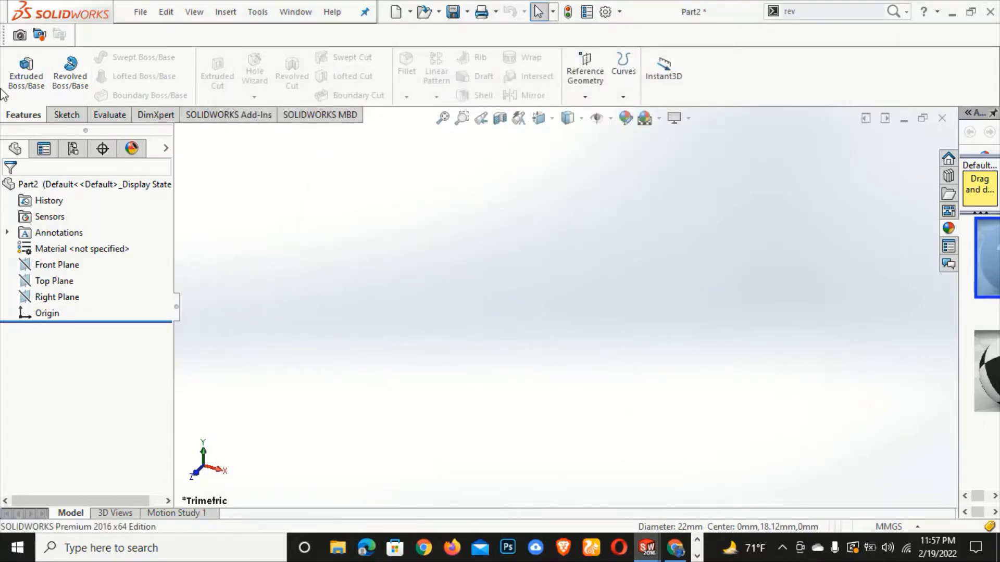
pyautogui.click(79, 266)
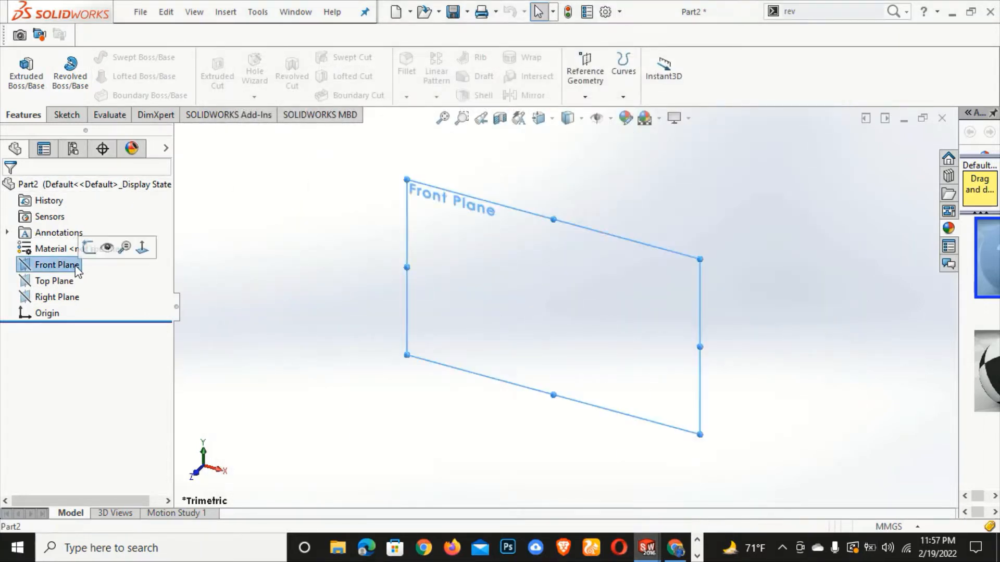
pyautogui.click(90, 249)
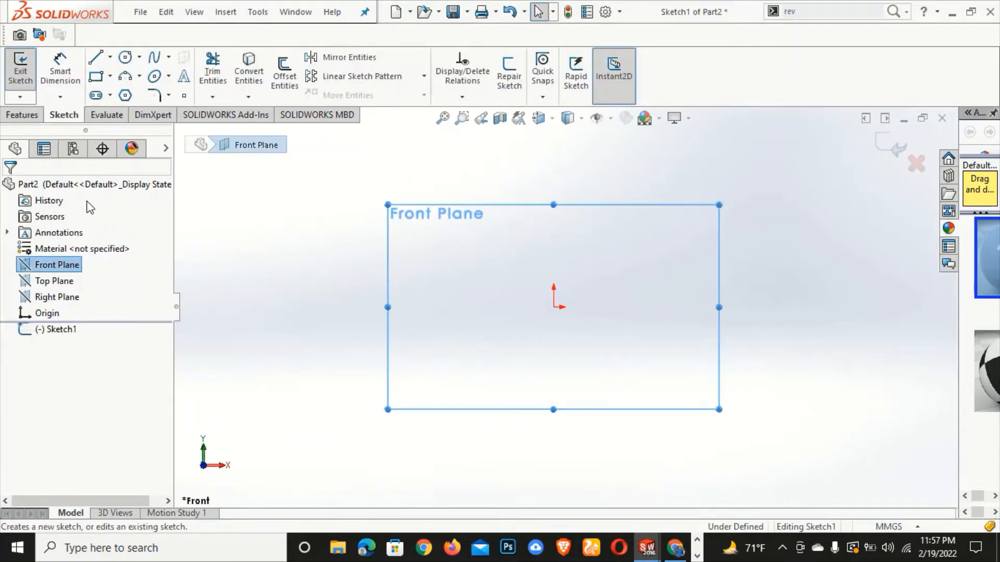
pyautogui.click(60, 281)
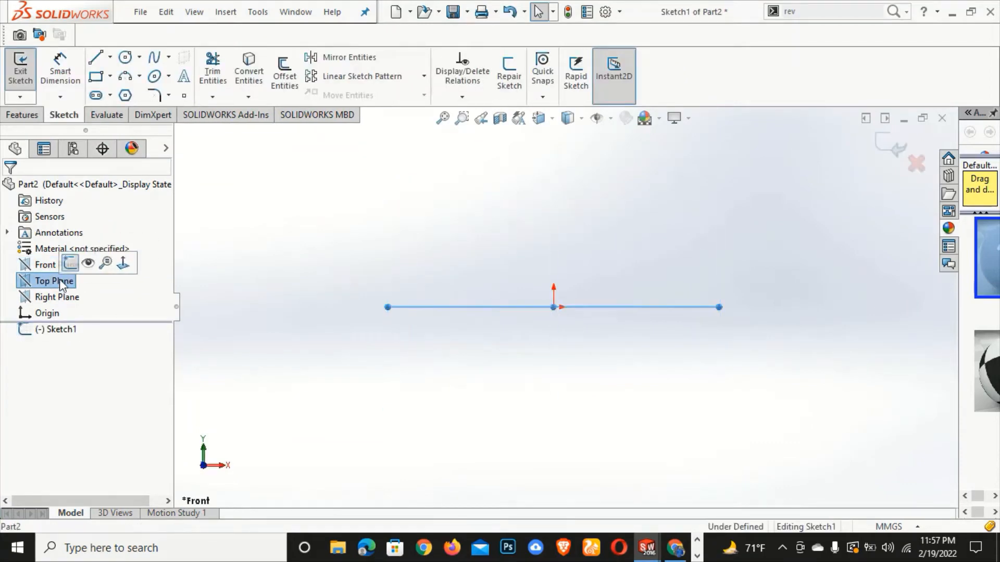
pyautogui.click(71, 266)
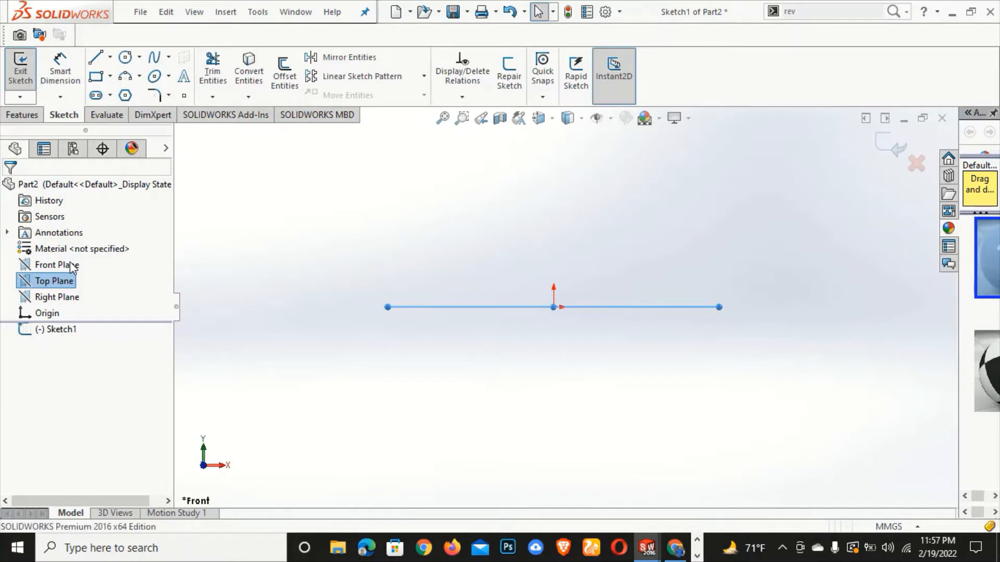
# - Start a sketch on the Top Plane and draw three concentric circles centred on the origin, the outermost about 200 mm in diameter
pyautogui.click(54, 282)
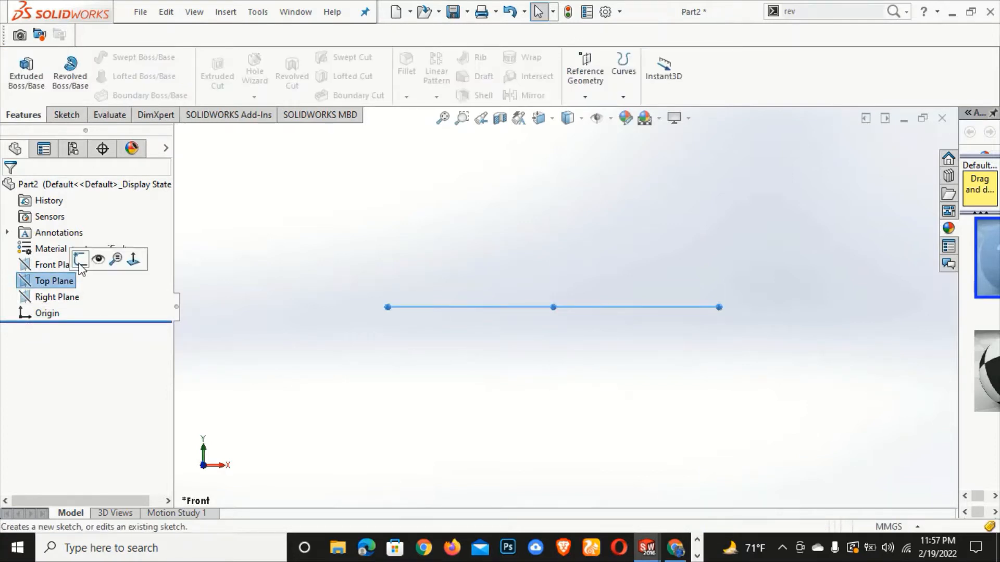
pyautogui.click(133, 258)
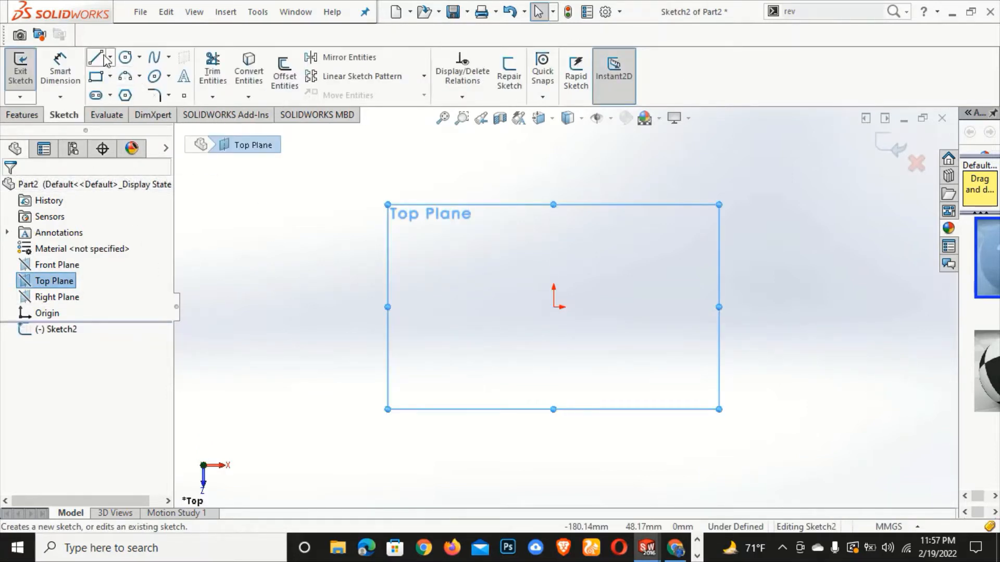
pyautogui.click(125, 58)
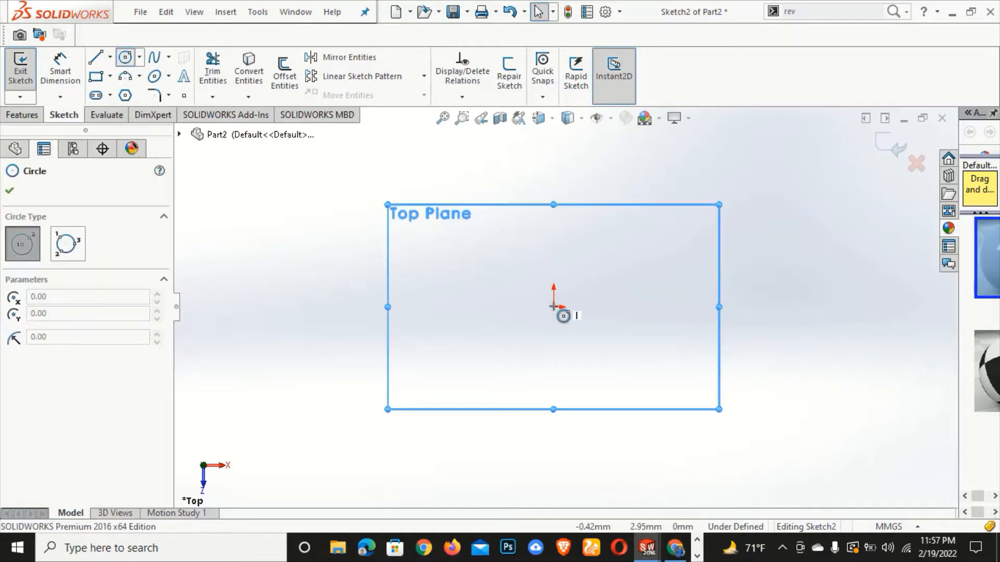
pyautogui.moveTo(554, 306); pyautogui.dragTo(676, 167)
pyautogui.moveTo(554, 307); pyautogui.dragTo(606, 250)
pyautogui.moveTo(554, 307); pyautogui.dragTo(577, 277)
pyautogui.press('Escape')
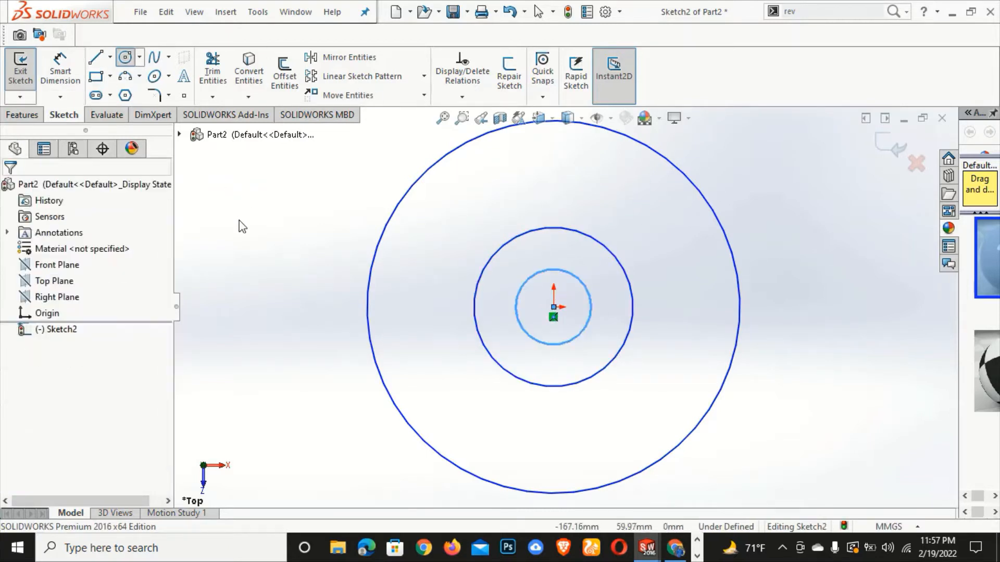
pyautogui.press('Escape')
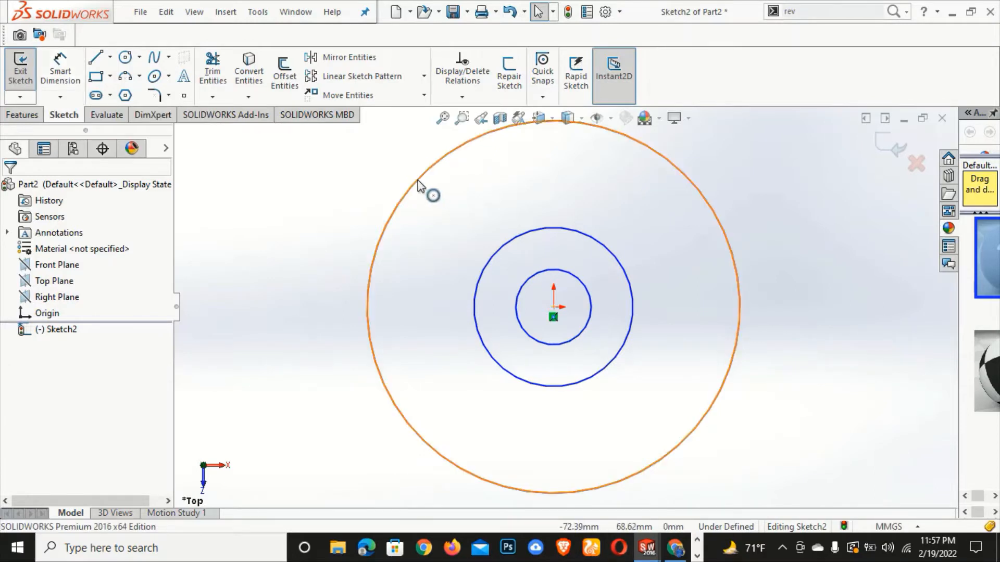
# - Switch to the reference drawing in Chrome and check the bolt circle and hub diameters in the plan view
pyautogui.click(216, 252)
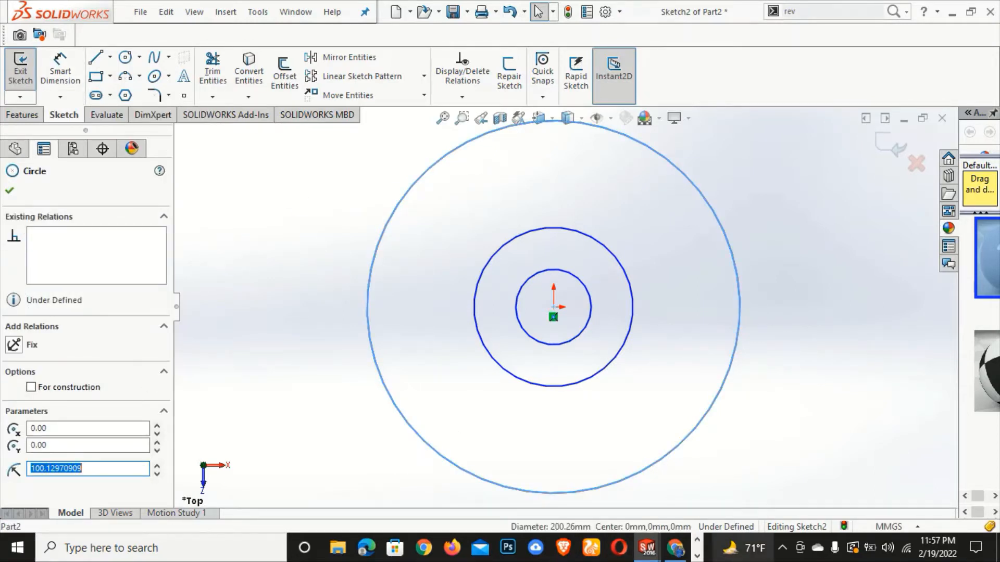
pyautogui.click(672, 552)
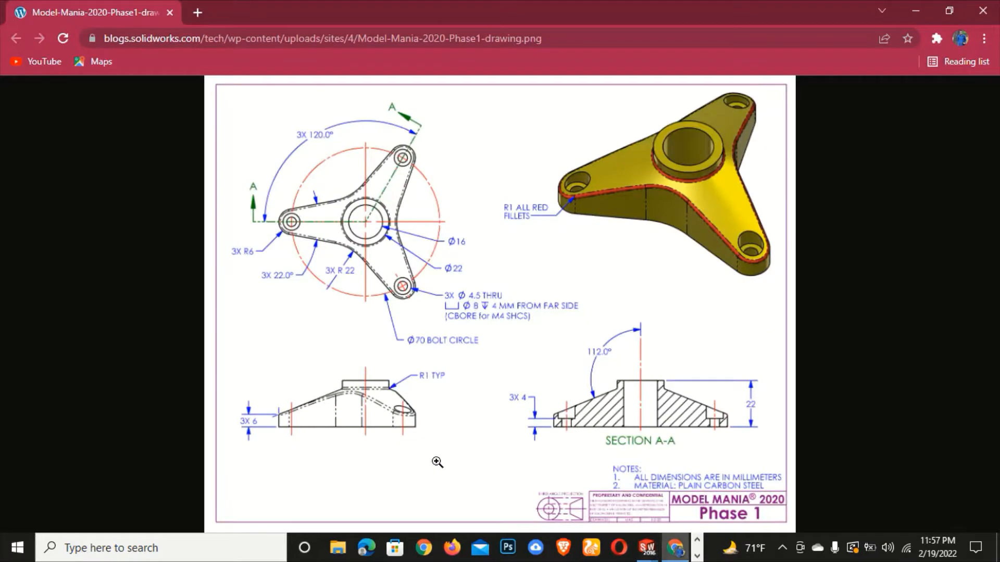
pyautogui.click(339, 220)
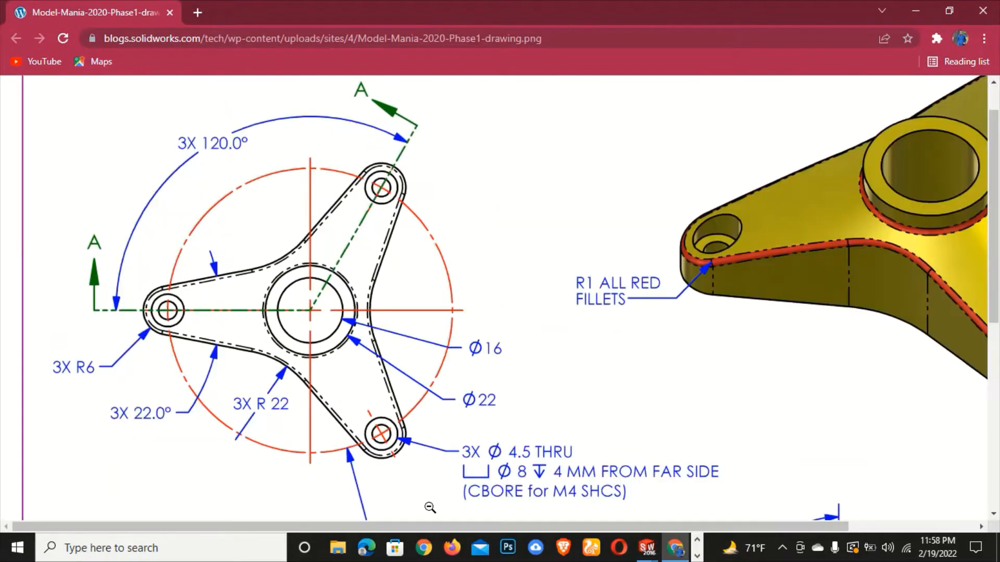
pyautogui.click(431, 462)
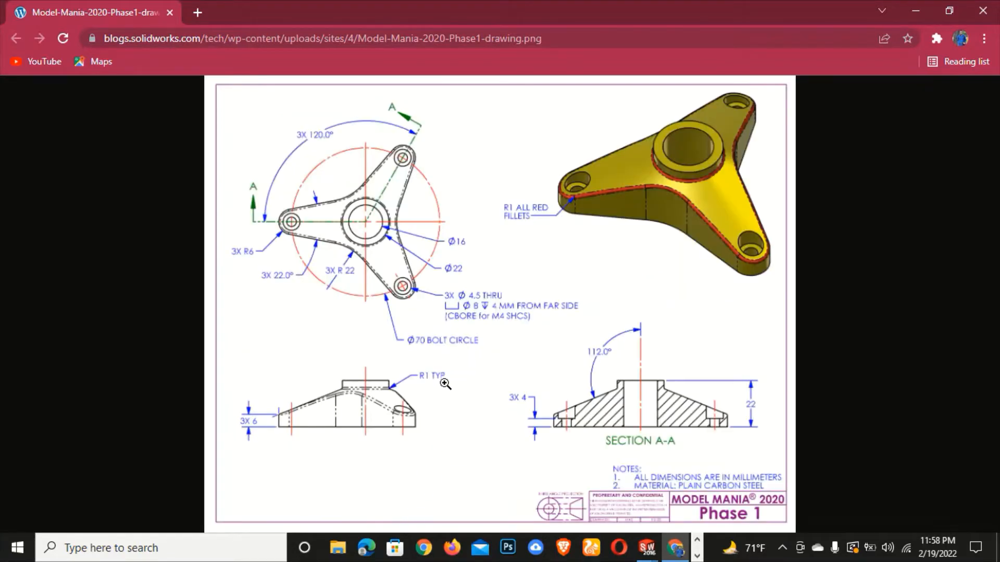
# - Switch back to SOLIDWORKS and dimension the outermost circle's diameter to 70 mm
pyautogui.click(675, 548)
pyautogui.click(52, 70)
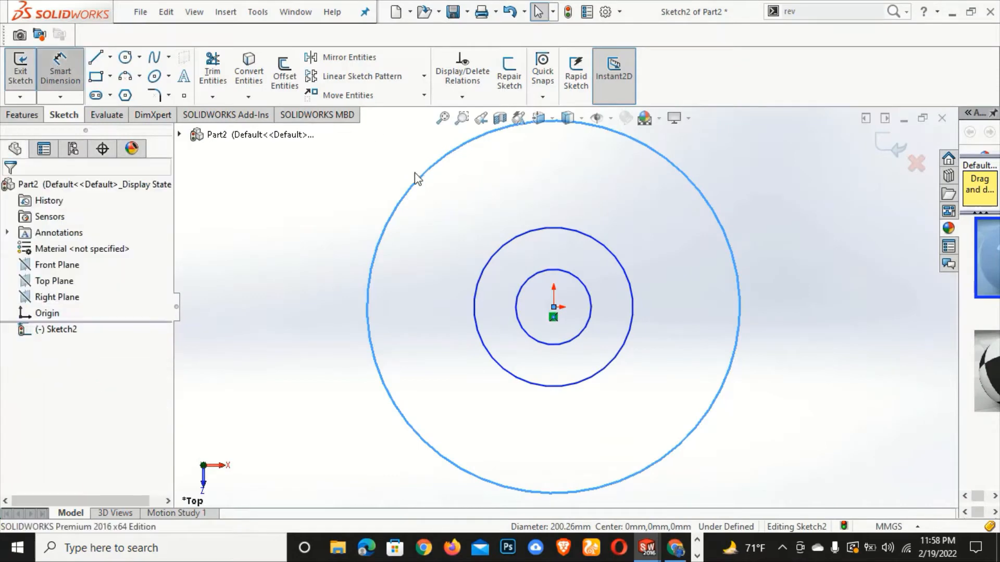
pyautogui.click(379, 243)
pyautogui.click(313, 264)
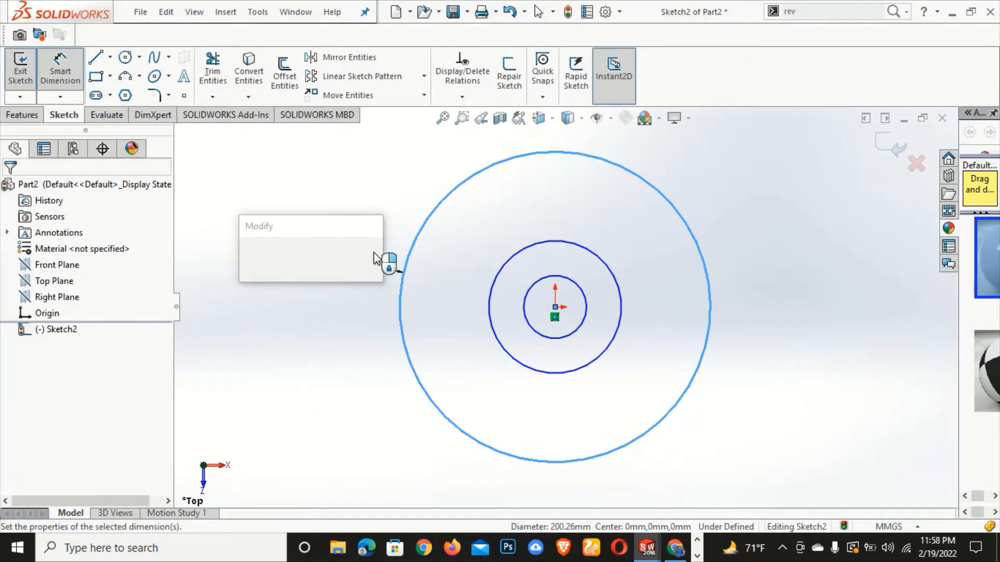
pyautogui.write('70')
pyautogui.press('Return')
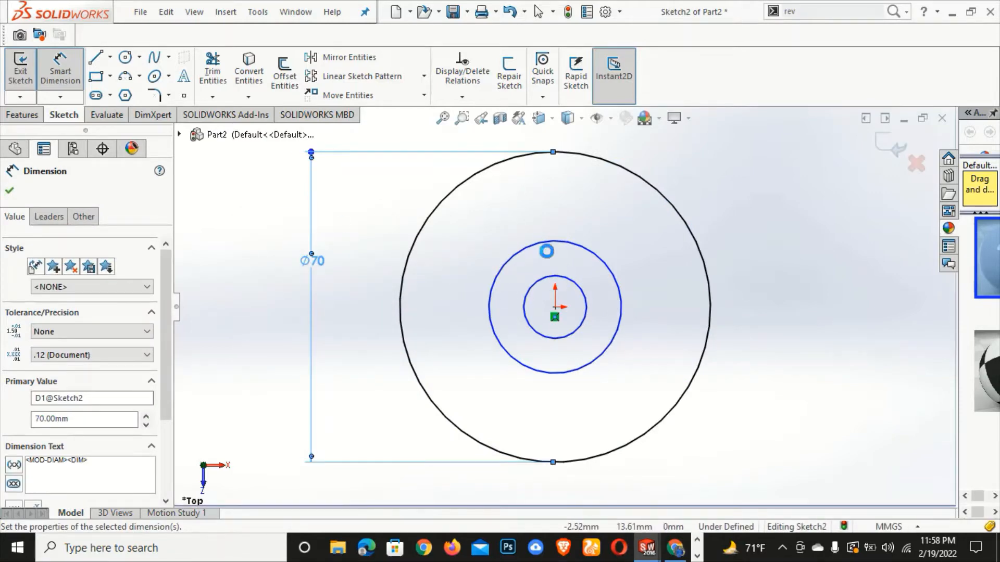
# - Check the hub diameters in the enlarged plan view of the reference drawing in Chrome and return to SOLIDWORKS
pyautogui.click(675, 548)
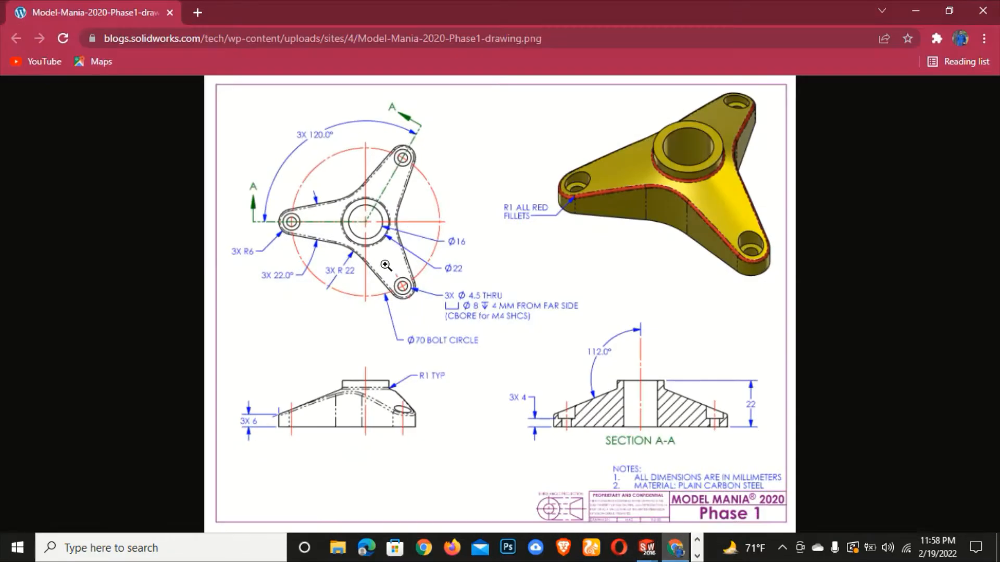
pyautogui.click(382, 235)
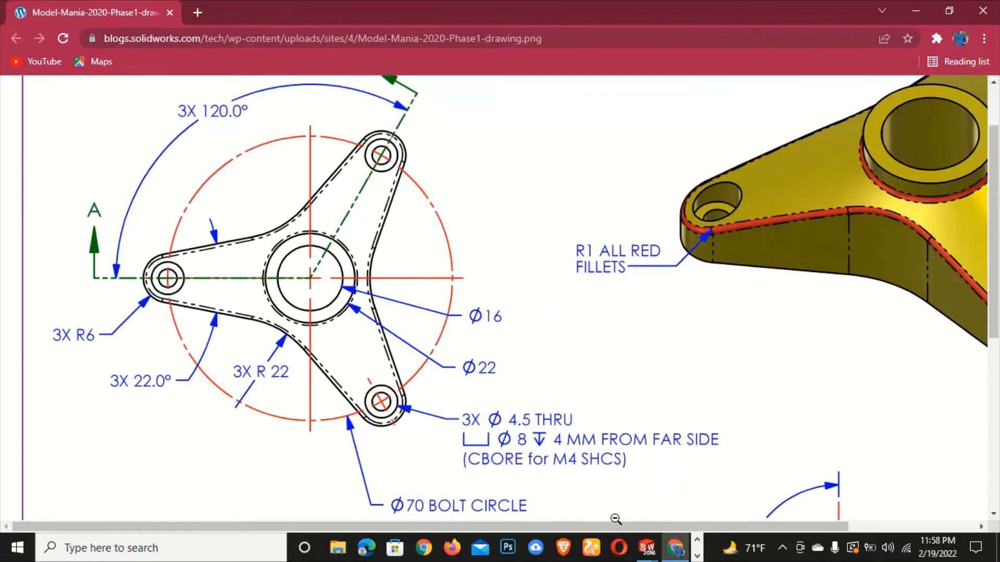
pyautogui.click(647, 548)
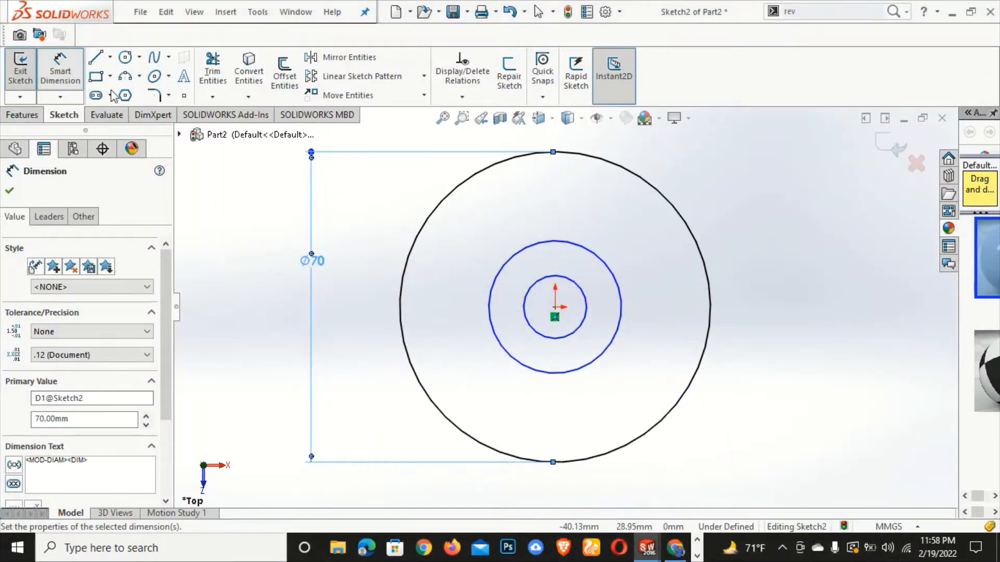
# - Dimension the middle circle's diameter to 22 mm
pyautogui.click(525, 250)
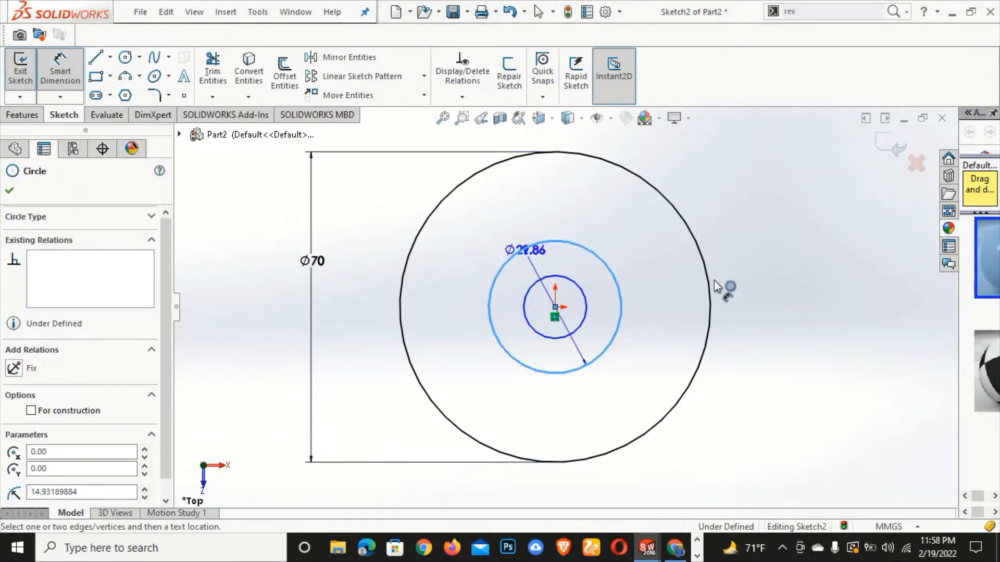
pyautogui.click(812, 290)
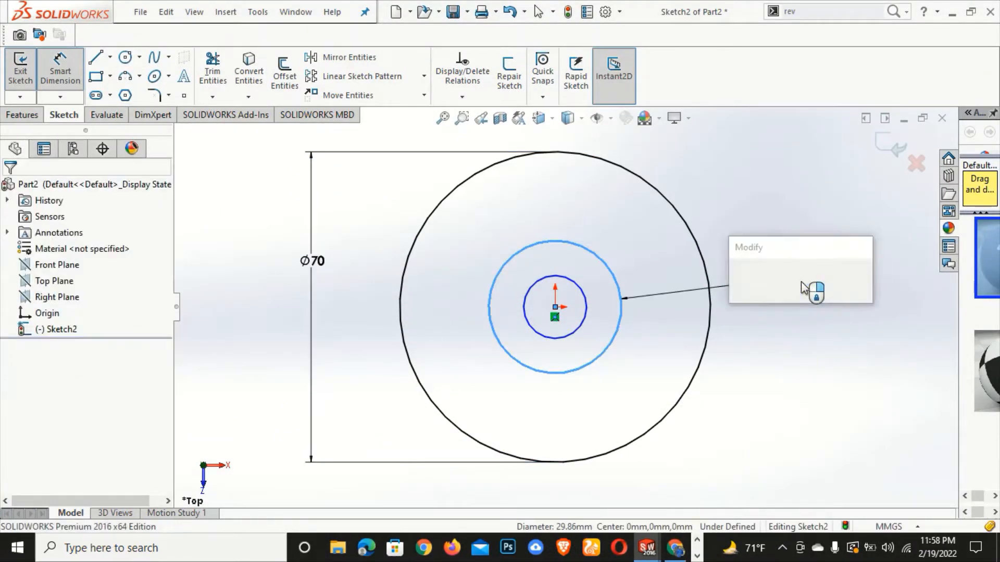
pyautogui.write('22')
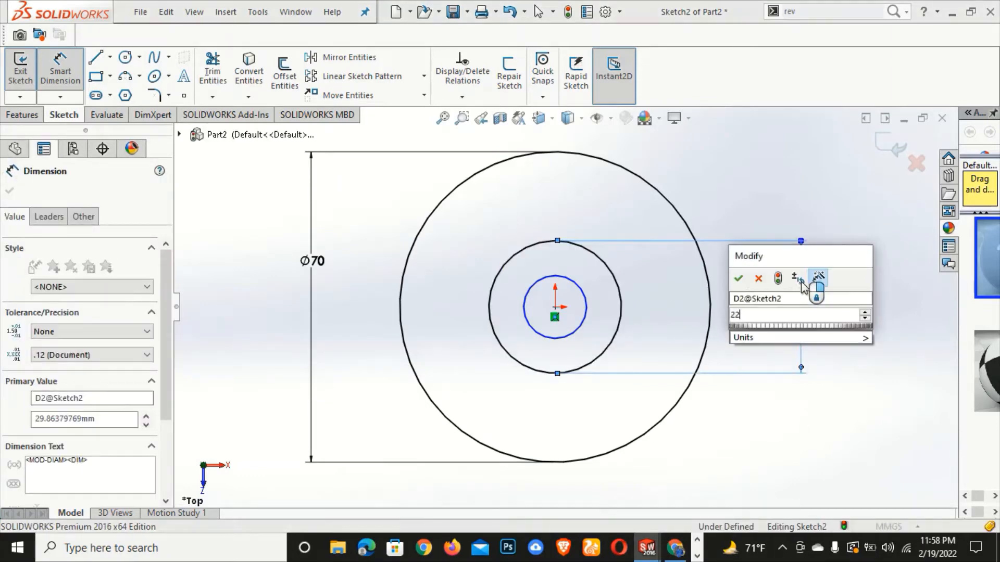
pyautogui.press('Return')
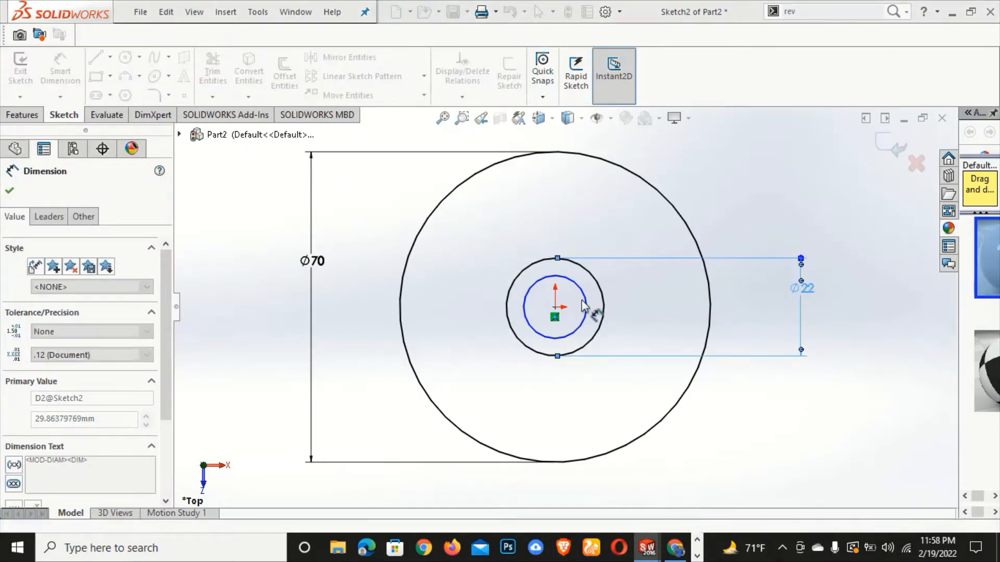
# - Dimension the innermost circle's diameter to 16 mm and leave the Smart Dimension command
pyautogui.click(586, 306)
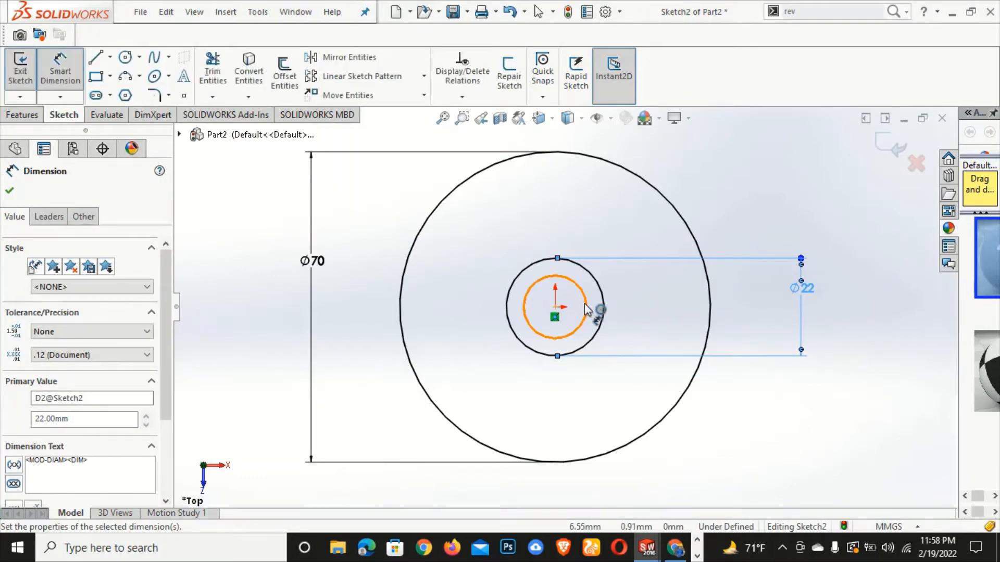
pyautogui.click(765, 308)
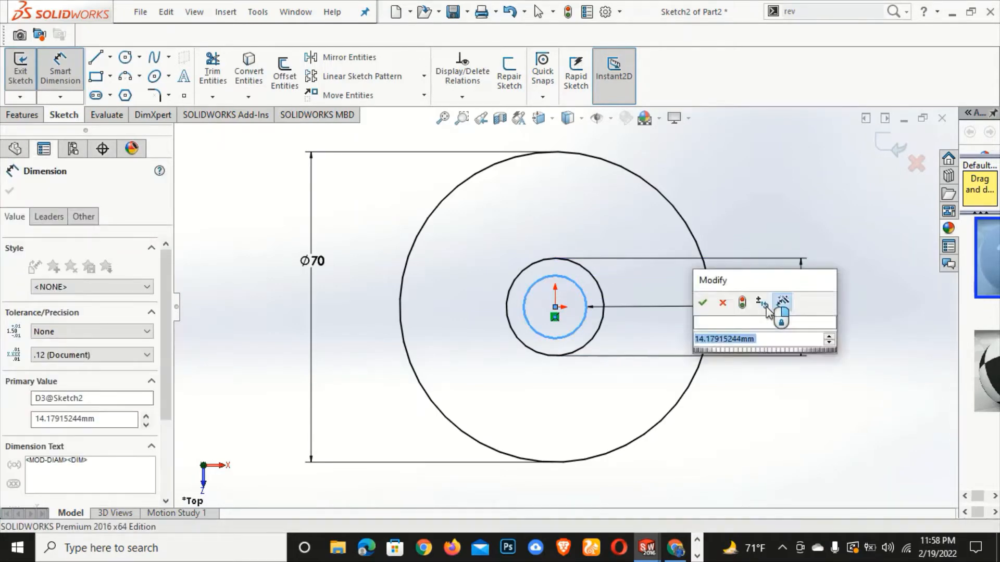
pyautogui.write('16')
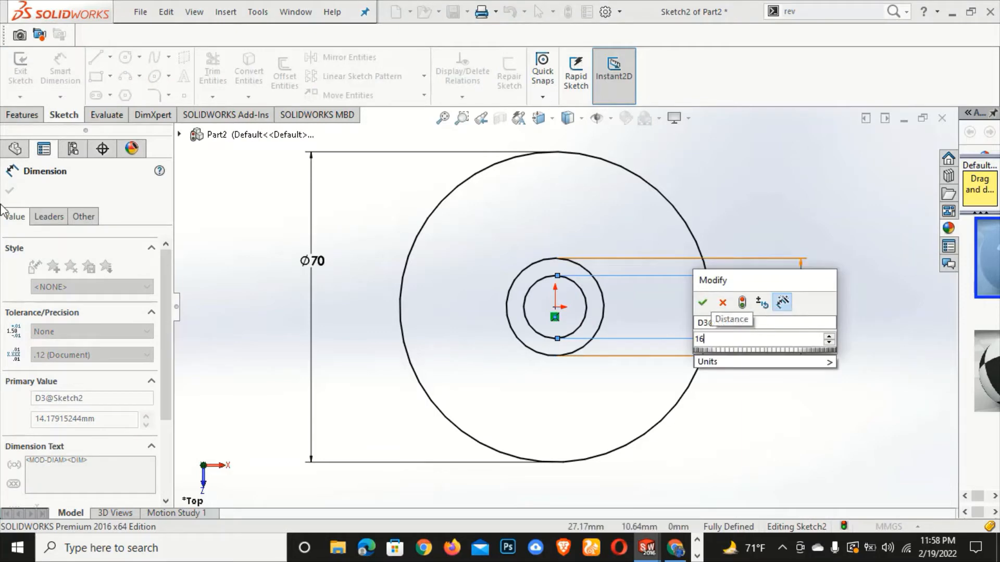
pyautogui.click(710, 298)
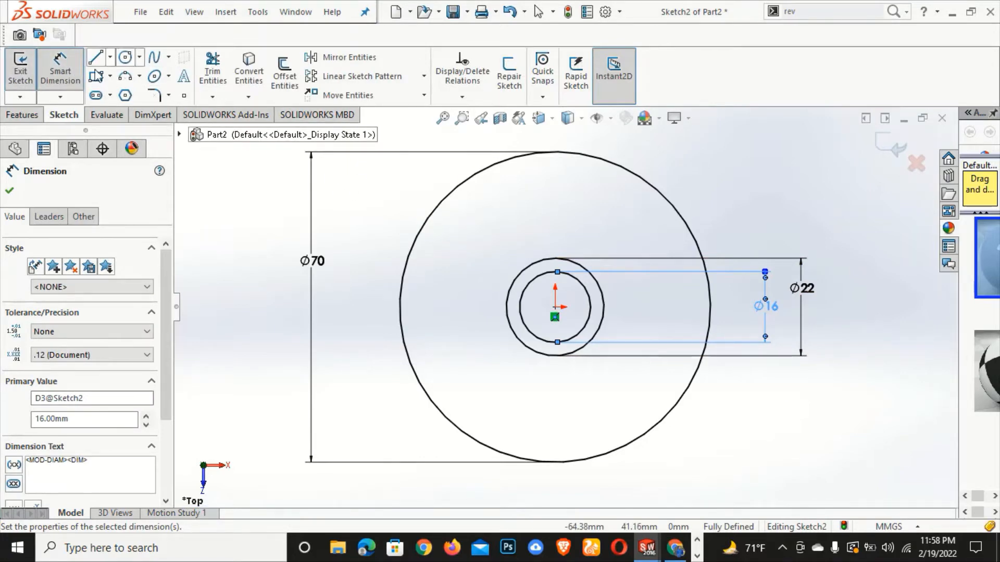
pyautogui.click(60, 78)
pyautogui.click(373, 201)
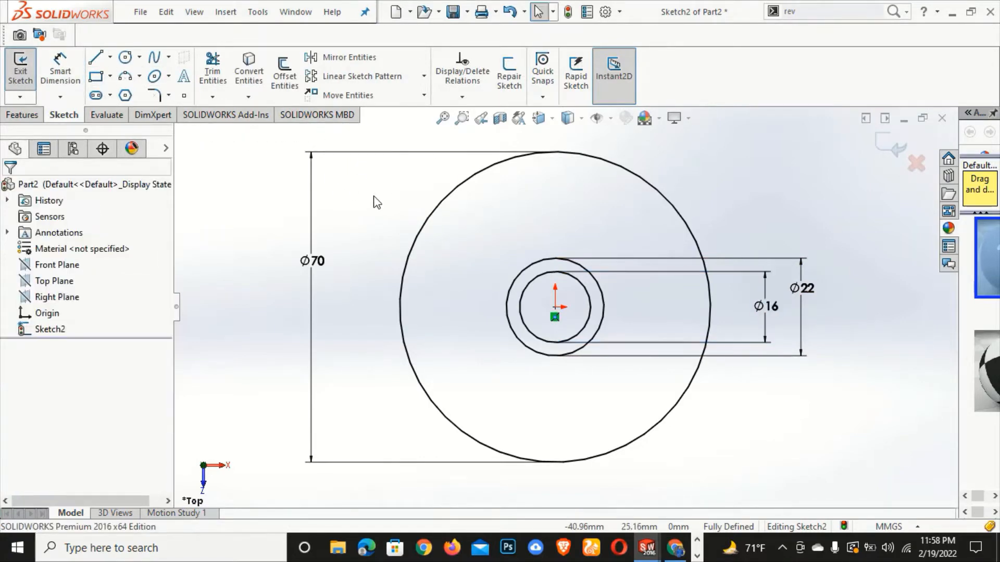
# - Convert the 70 mm bolt circle to construction geometry
pyautogui.click(422, 232)
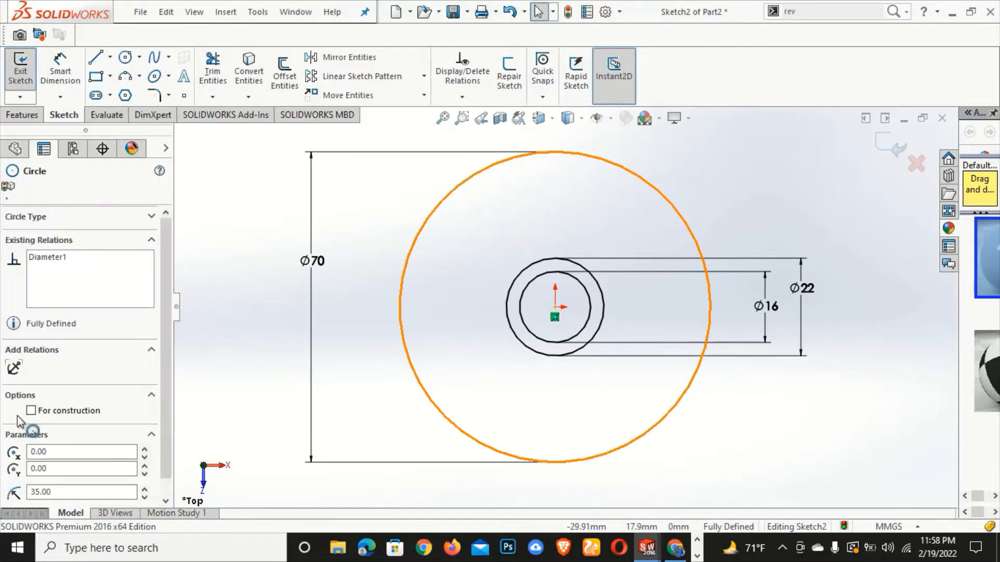
pyautogui.click(33, 388)
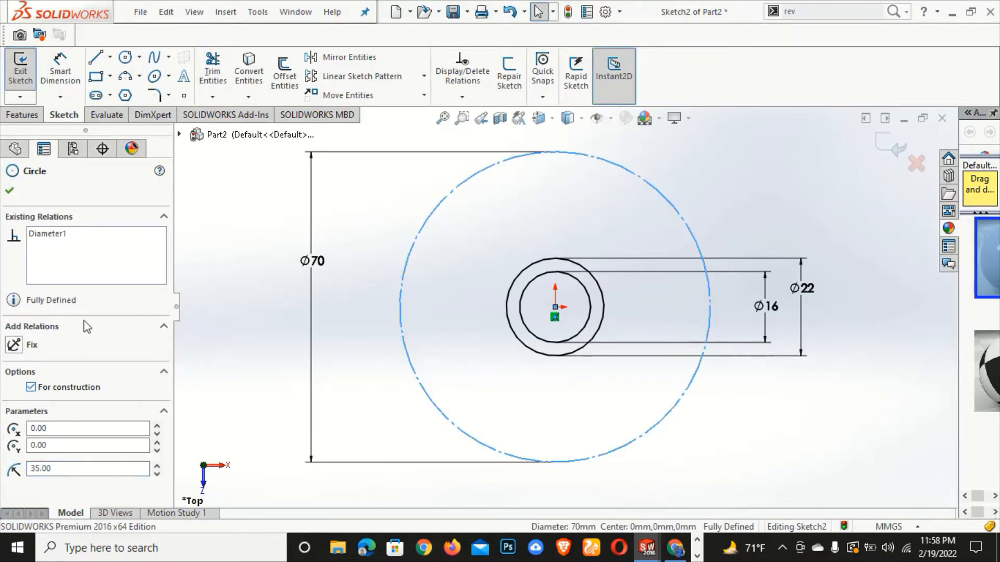
pyautogui.click(10, 192)
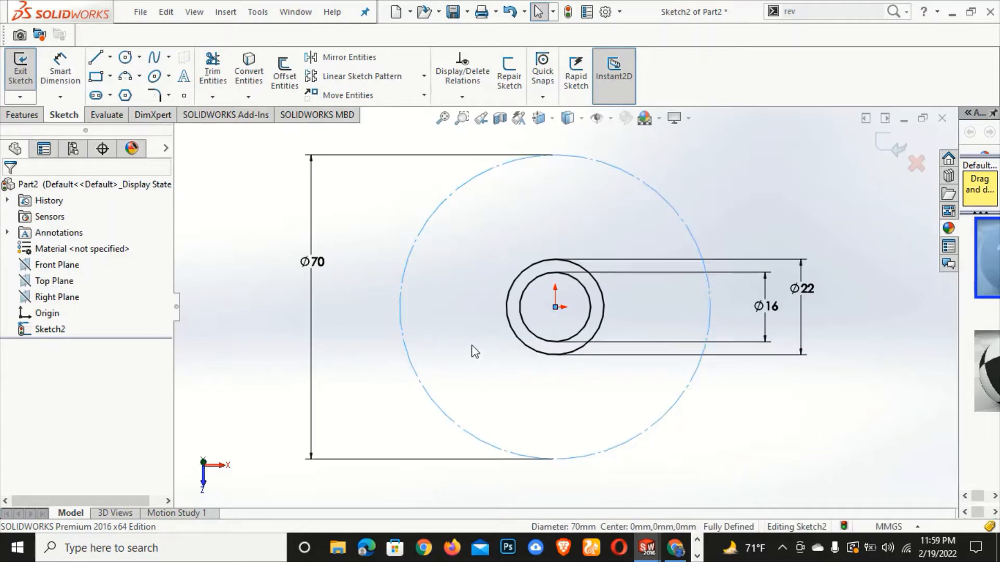
# - Draw a horizontal centerline from the origin to the leftmost point of the bolt circle
pyautogui.click(112, 57)
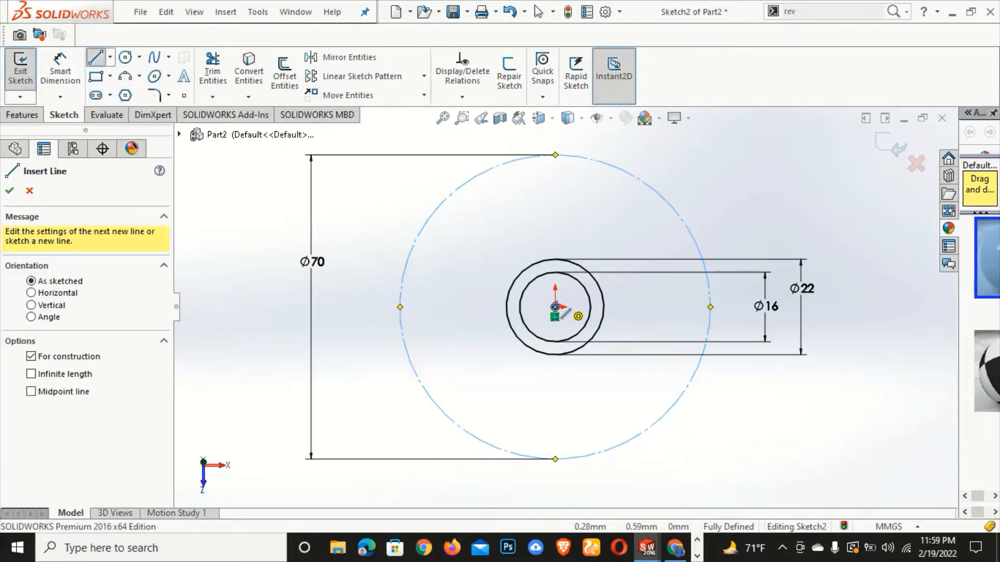
pyautogui.click(554, 306)
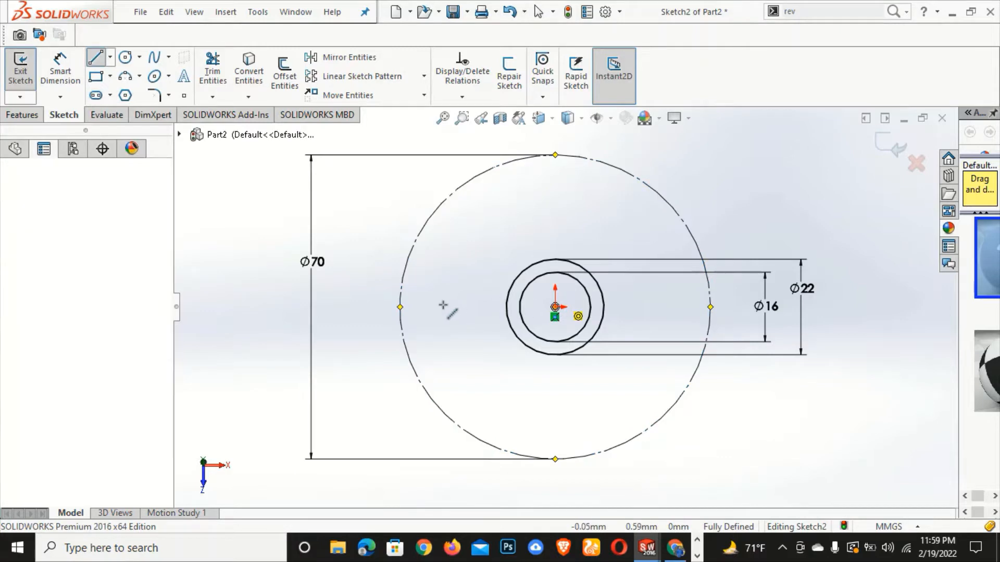
pyautogui.click(400, 308)
pyautogui.rightClick(371, 266)
pyautogui.click(396, 263)
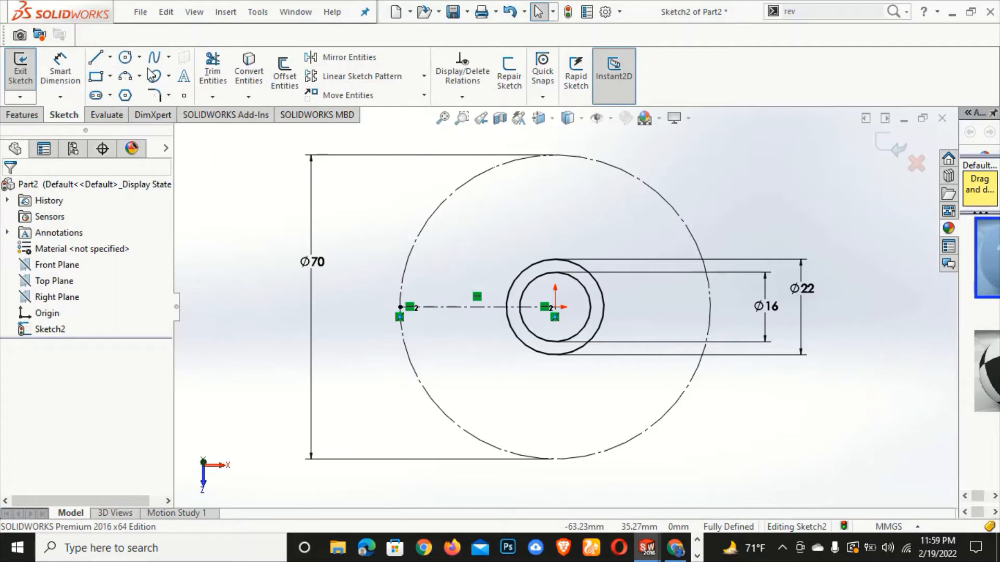
# - Draw a circle about 18 mm in diameter centred on the centerline's outer end
pyautogui.click(125, 57)
pyautogui.click(400, 307)
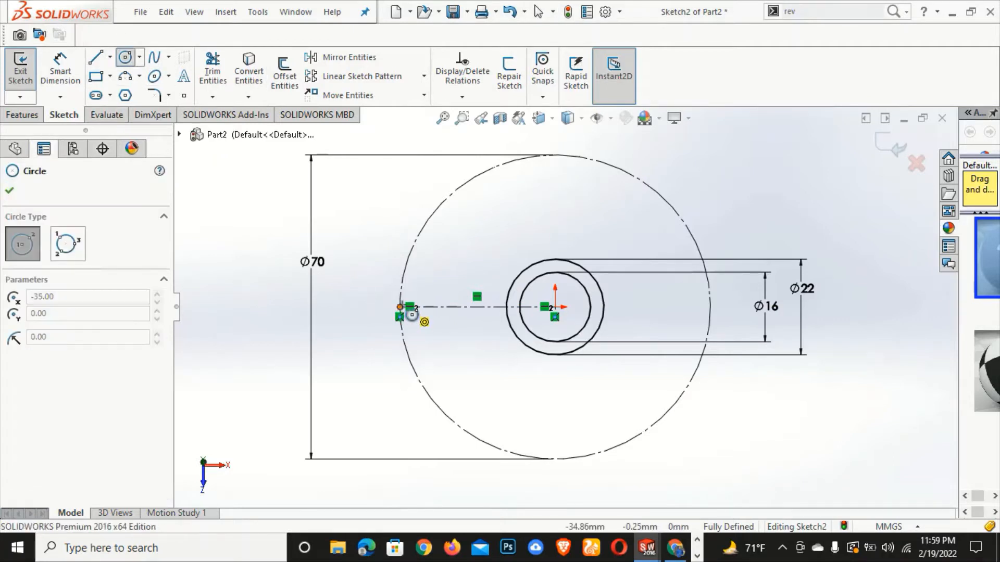
pyautogui.click(428, 280)
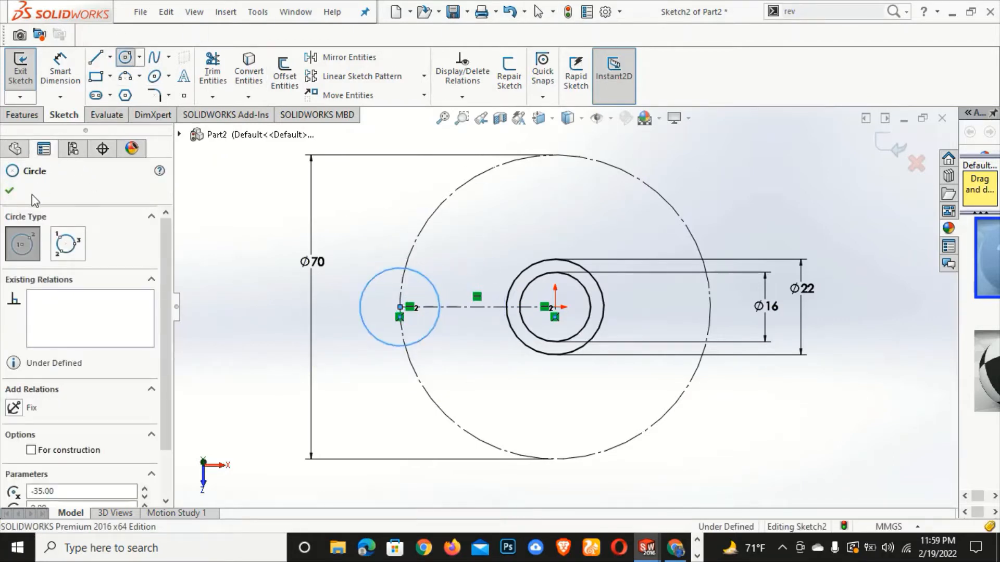
pyautogui.click(16, 192)
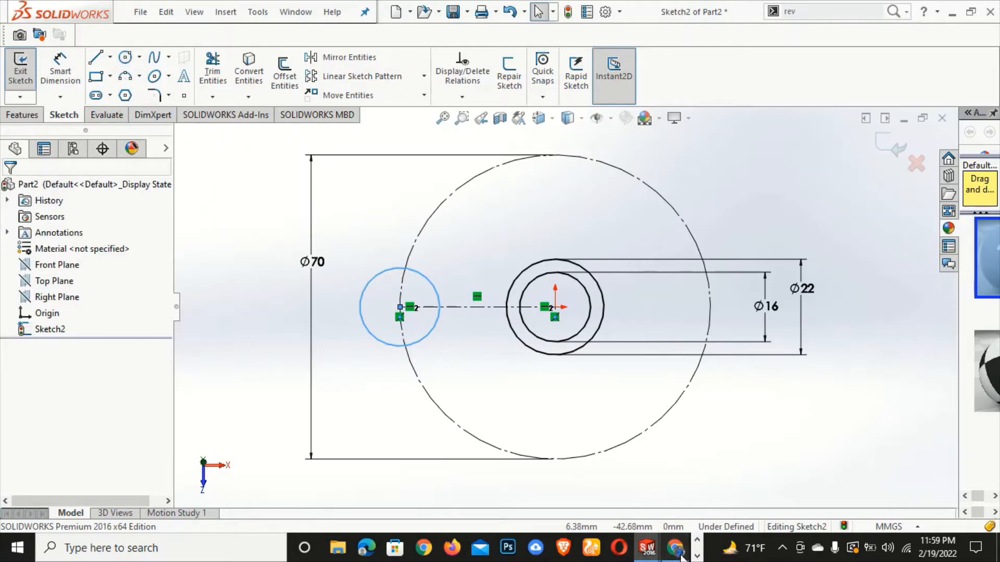
# - Check the arm-end radius in the Chrome drawing, and dimension the arm-end circle's diameter to 12 mm in SOLIDWORKS
pyautogui.click(676, 548)
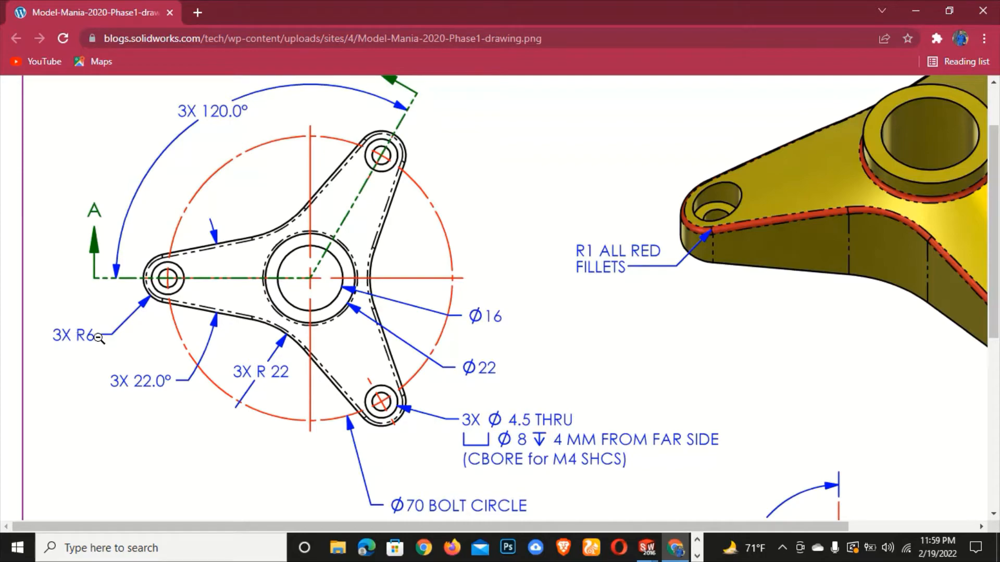
pyautogui.click(647, 548)
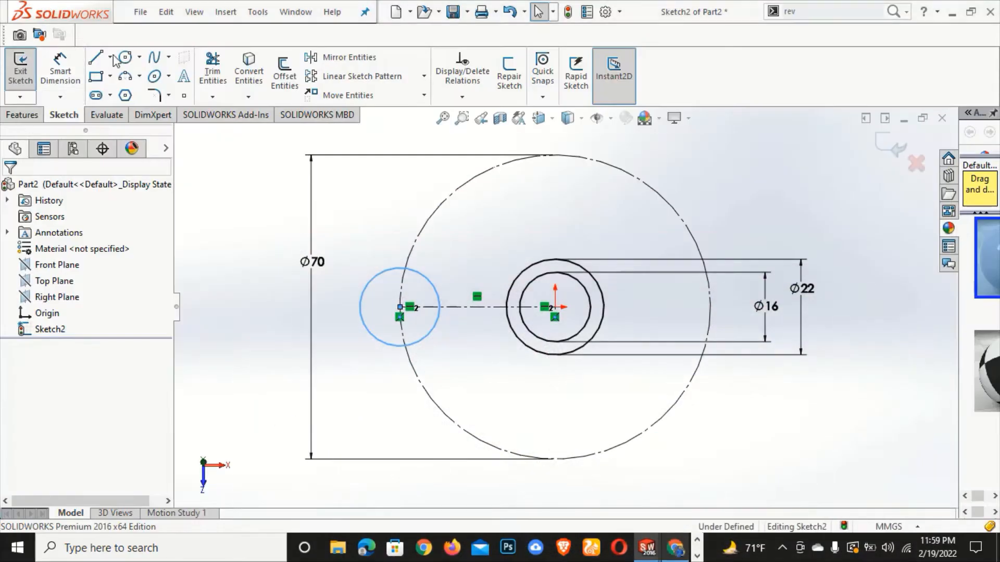
pyautogui.click(63, 72)
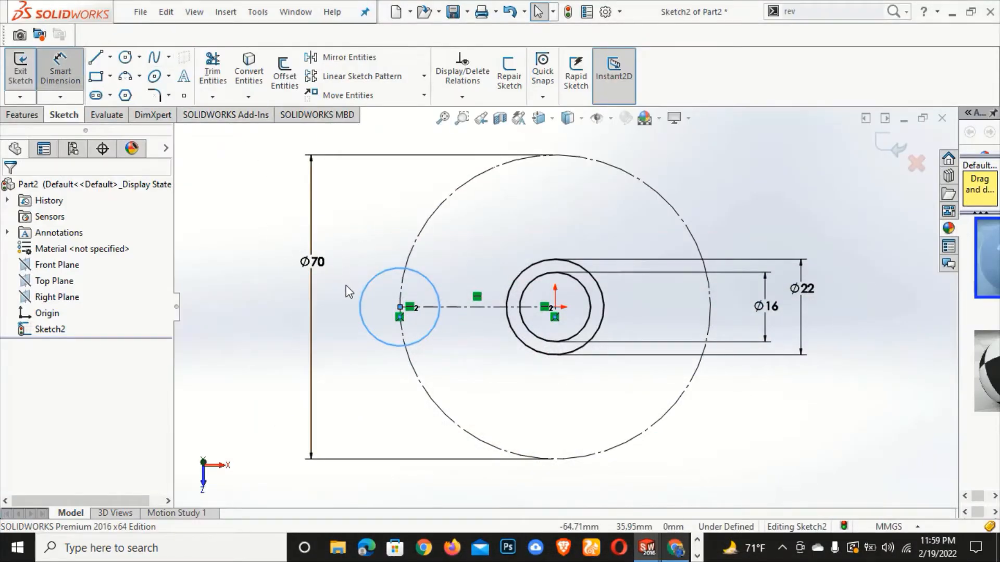
pyautogui.click(372, 284)
pyautogui.click(246, 221)
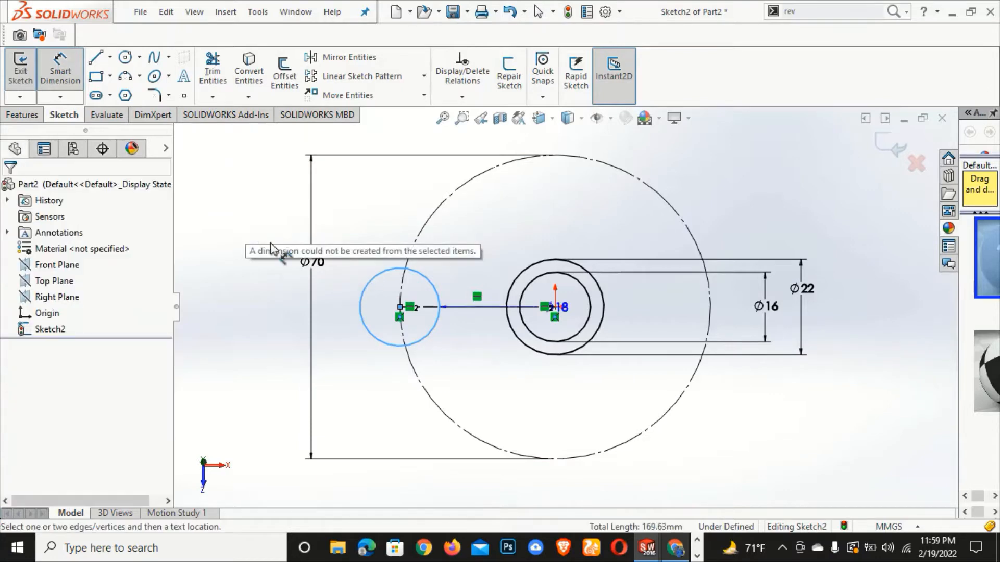
pyautogui.click(363, 294)
pyautogui.click(253, 240)
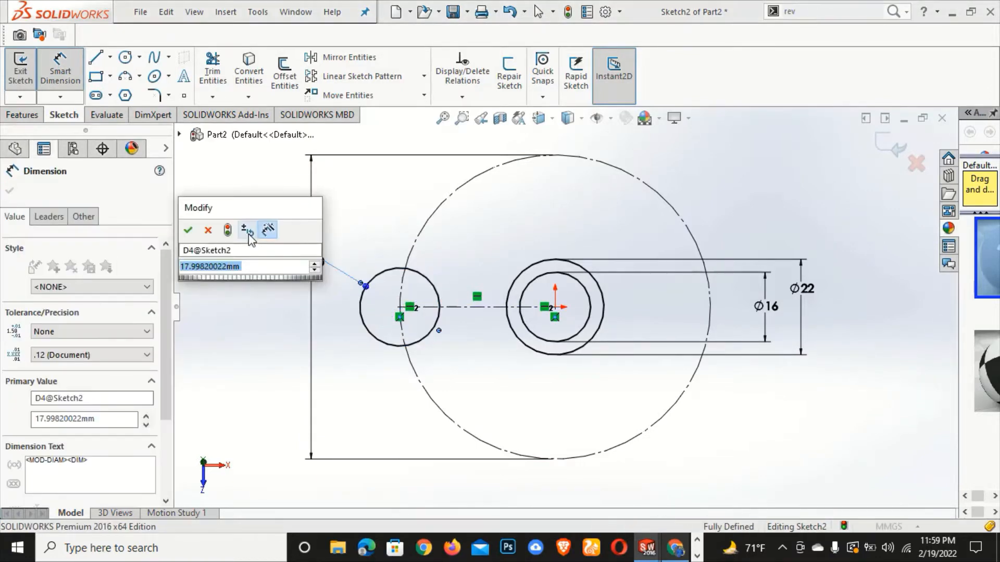
pyautogui.write('18')
pyautogui.press('Return')
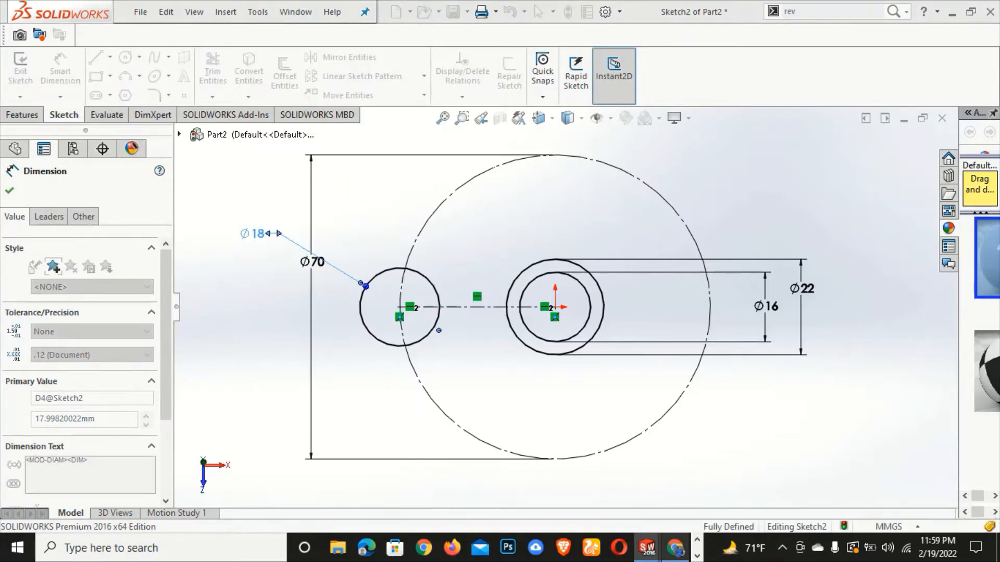
pyautogui.click(10, 193)
# - Switch to the reference drawing in Chrome to examine the arm's side edges, and return to SOLIDWORKS
pyautogui.click(695, 543)
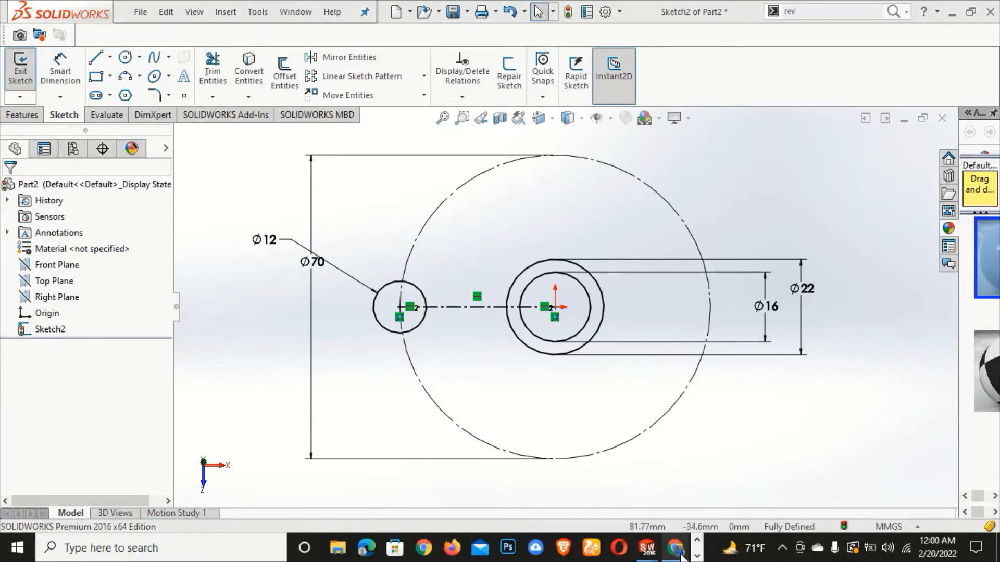
pyautogui.click(676, 548)
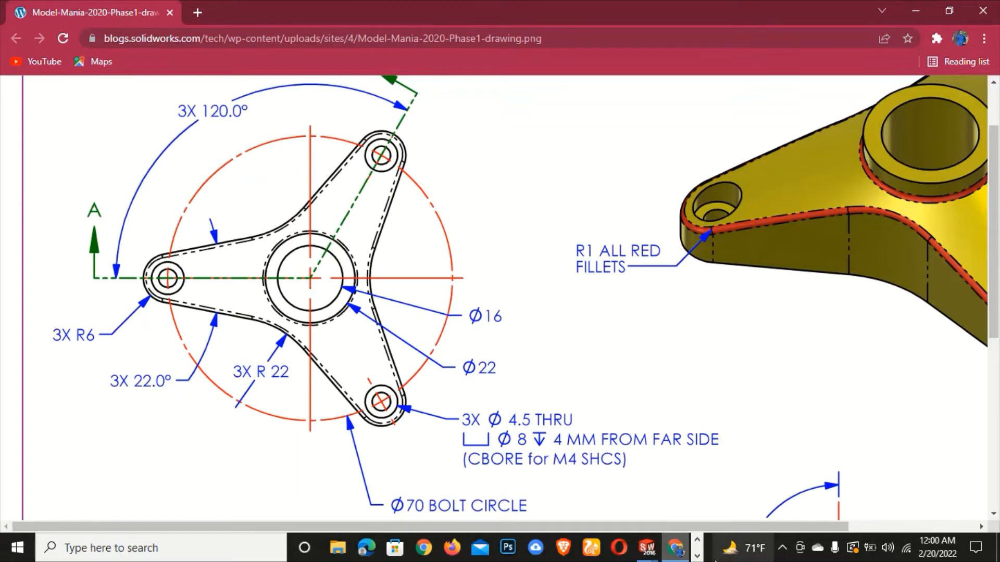
pyautogui.click(675, 551)
# - Draw a sloped line from the top of the 12 mm circle up and inward toward the hub
pyautogui.click(96, 57)
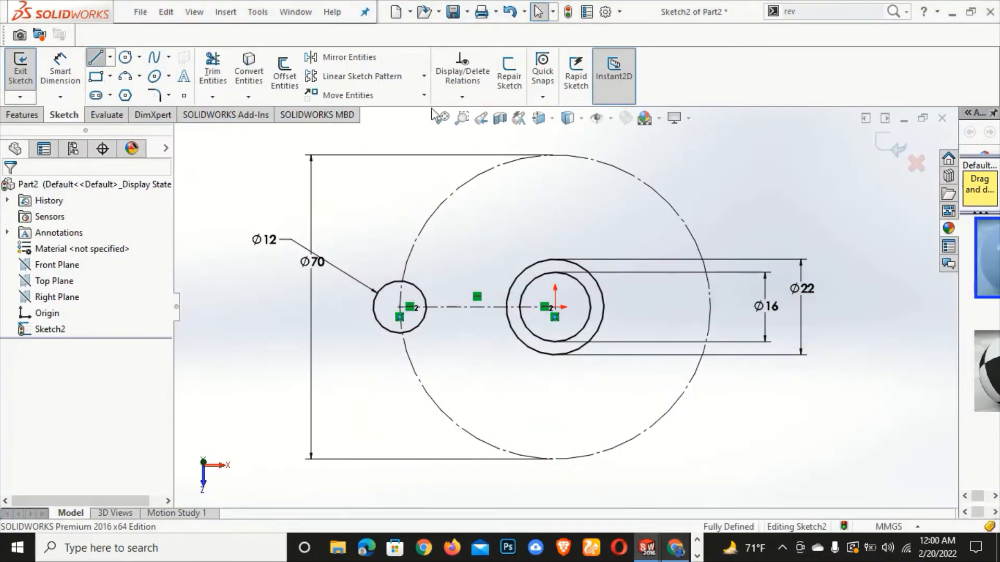
pyautogui.click(424, 294)
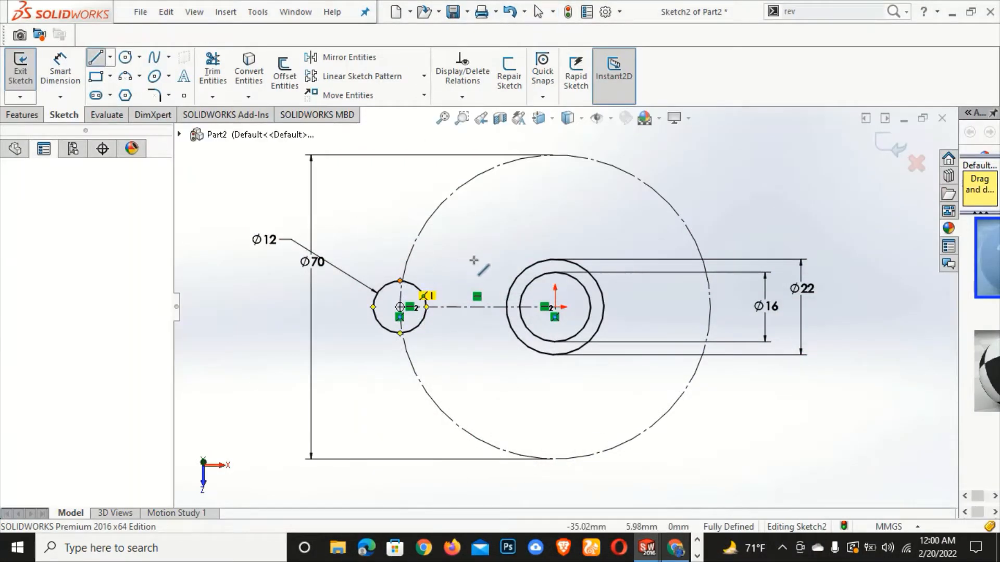
pyautogui.click(473, 259)
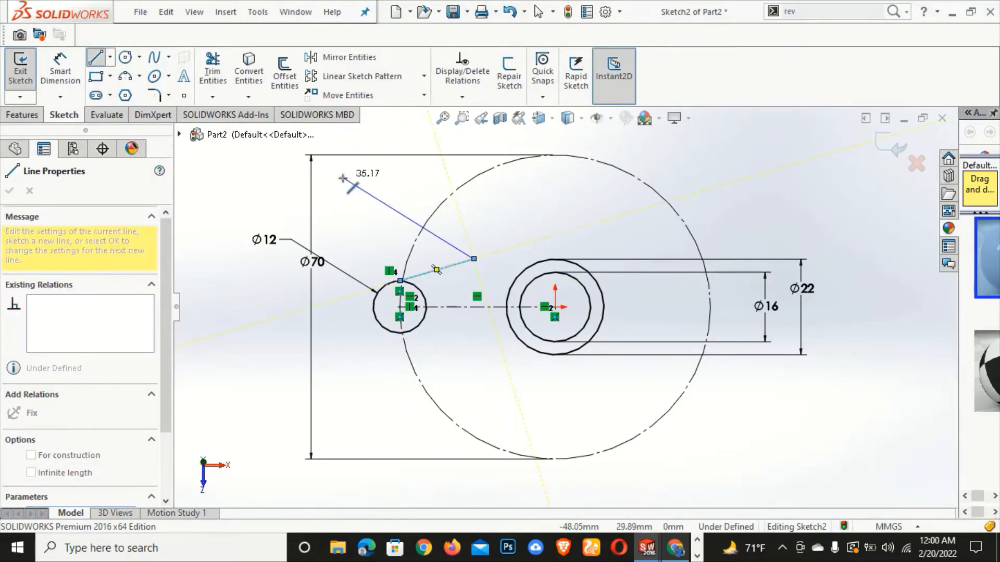
pyautogui.rightClick(382, 198)
pyautogui.click(382, 196)
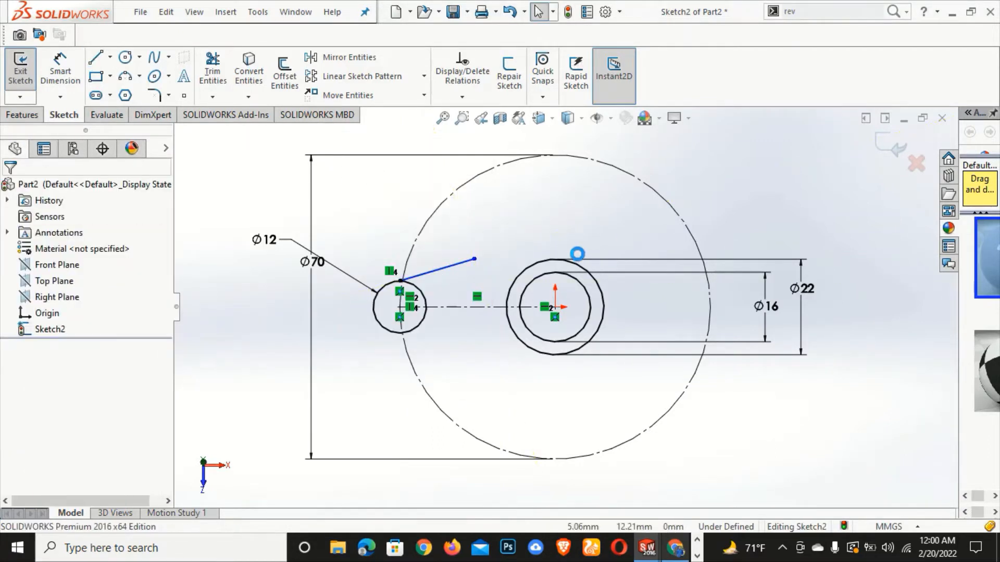
# - Mirror the sloped arm line about the horizontal centerline, keeping the original
pyautogui.click(460, 265)
pyautogui.click(348, 57)
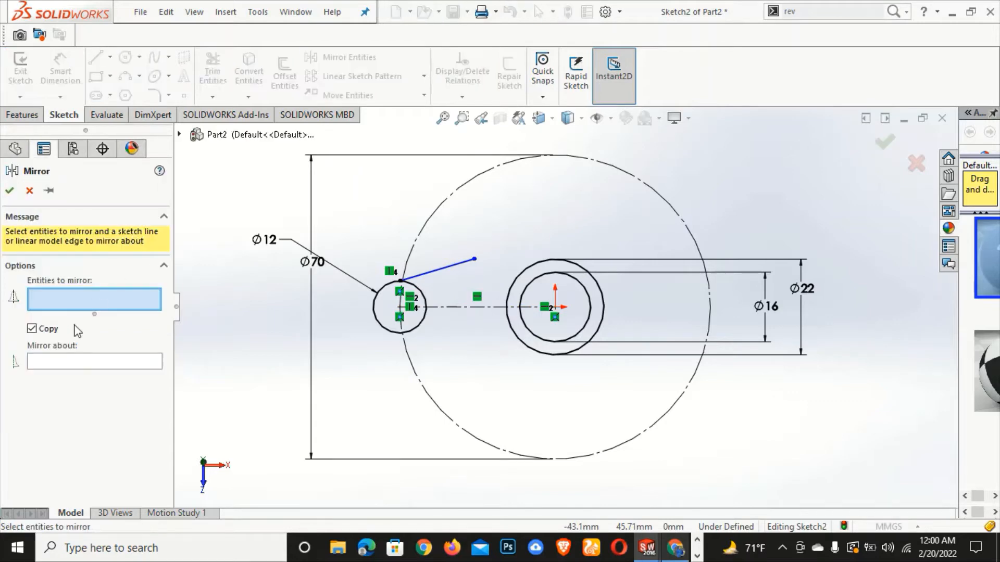
pyautogui.click(450, 266)
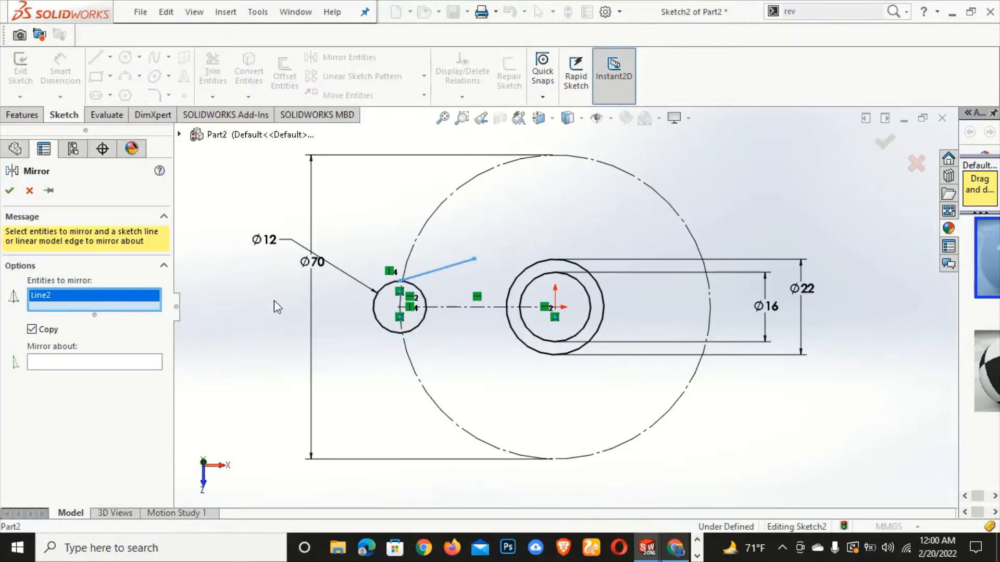
pyautogui.click(115, 359)
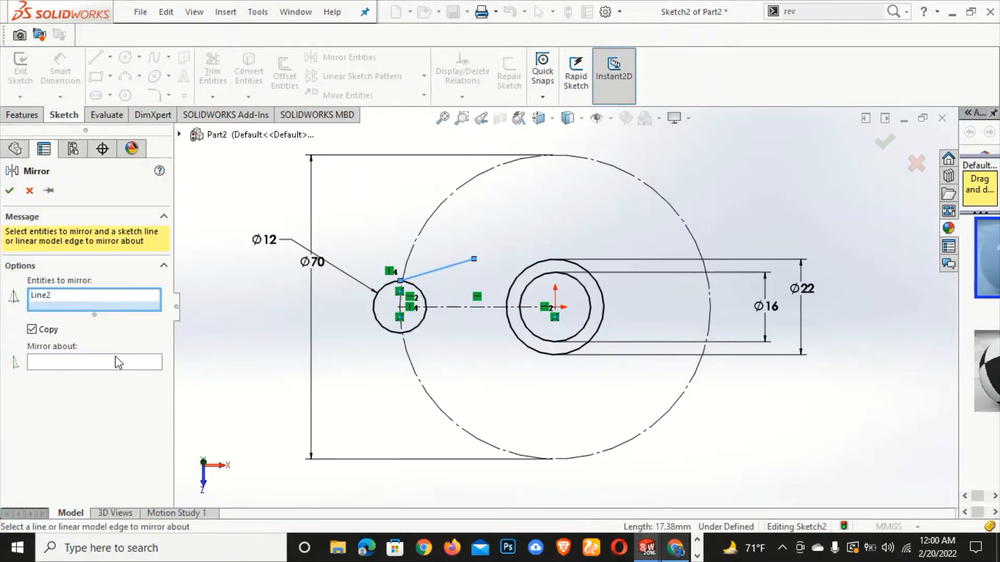
pyautogui.click(447, 312)
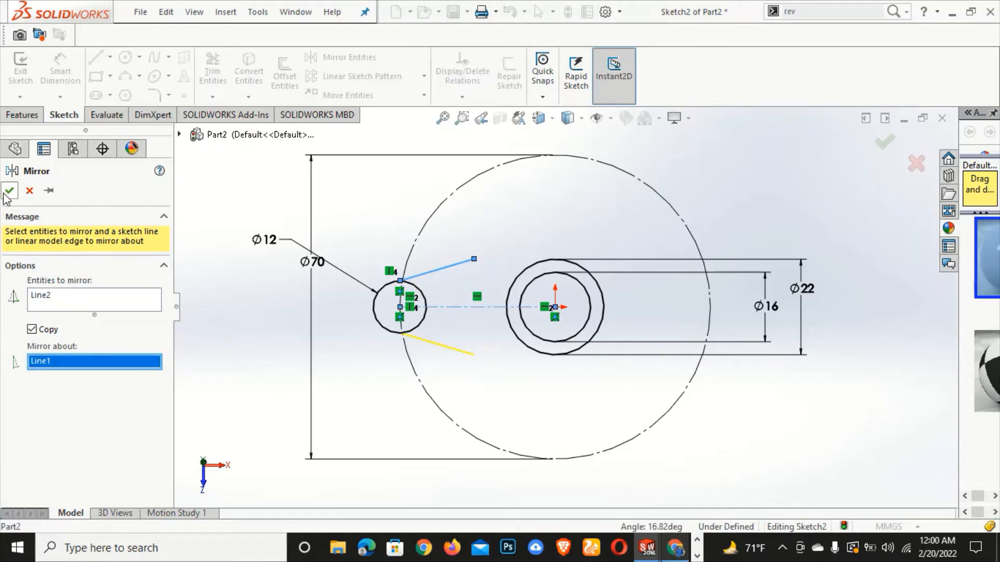
pyautogui.click(9, 191)
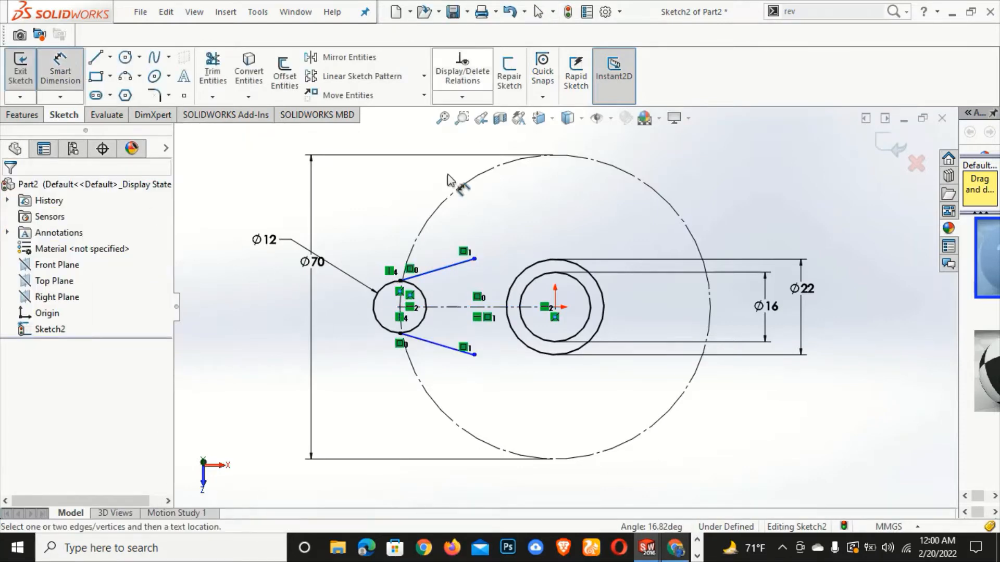
# - Add an angular dimension between the two sloped arm lines
pyautogui.click(421, 281)
pyautogui.click(435, 344)
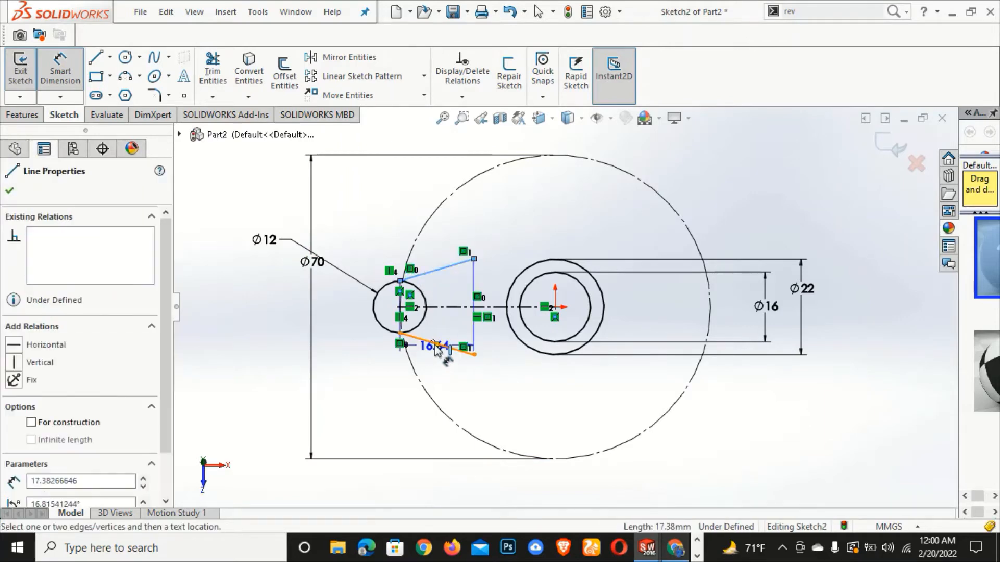
pyautogui.click(452, 322)
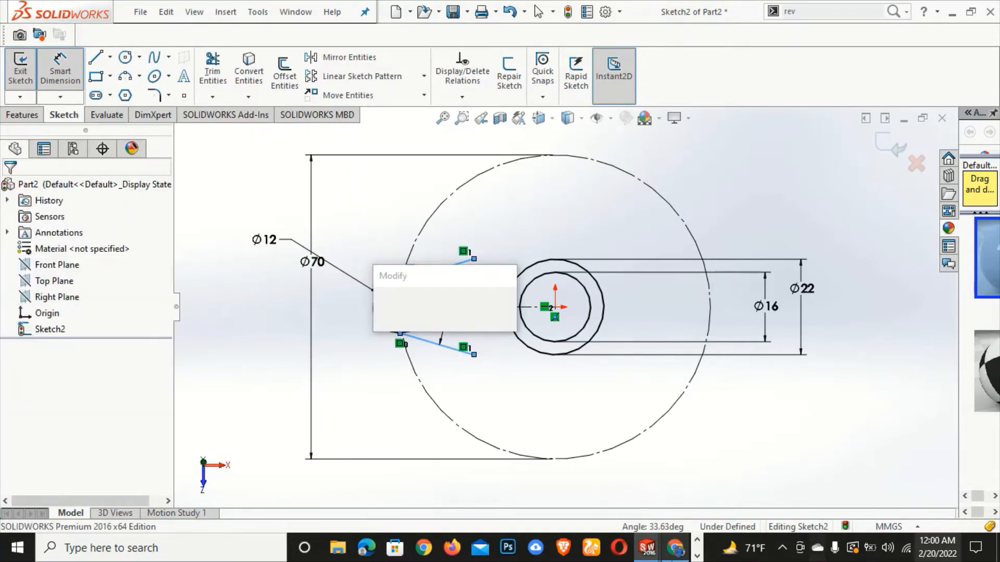
# - Switch to the reference drawing in Chrome to examine the angle between the arm's sides, and return to SOLIDWORKS
pyautogui.click(675, 548)
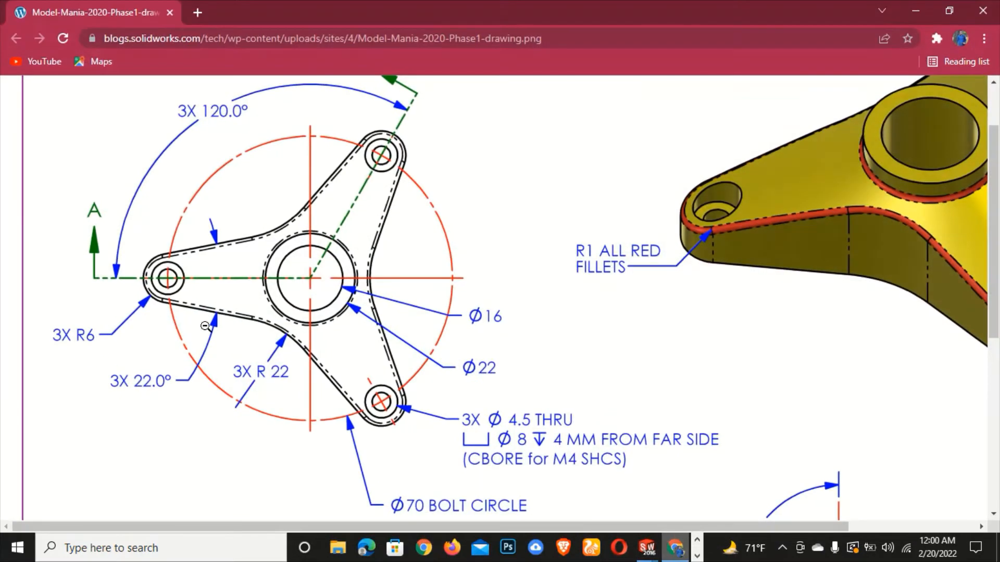
pyautogui.hotkey('alt', 'Tab')
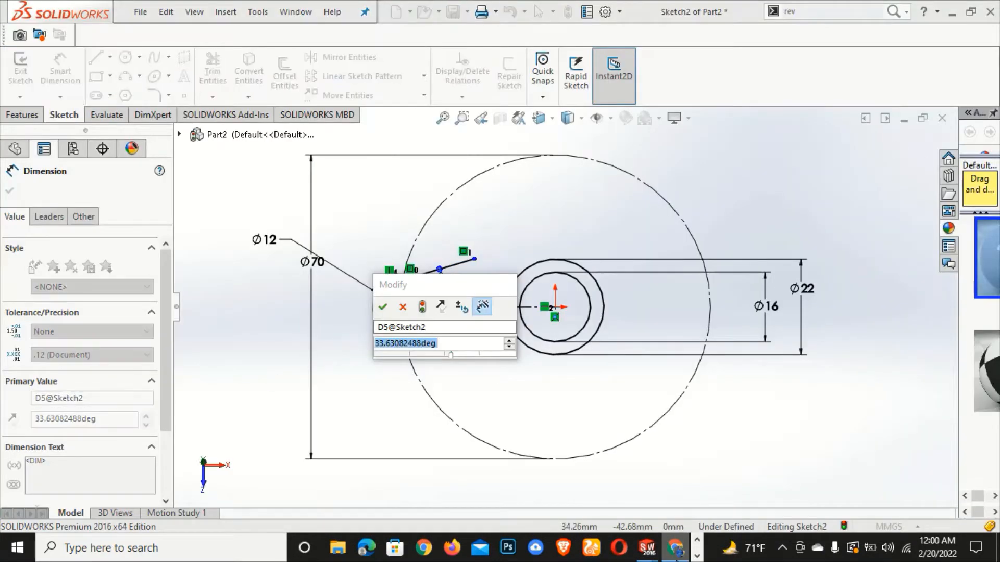
pyautogui.click(675, 551)
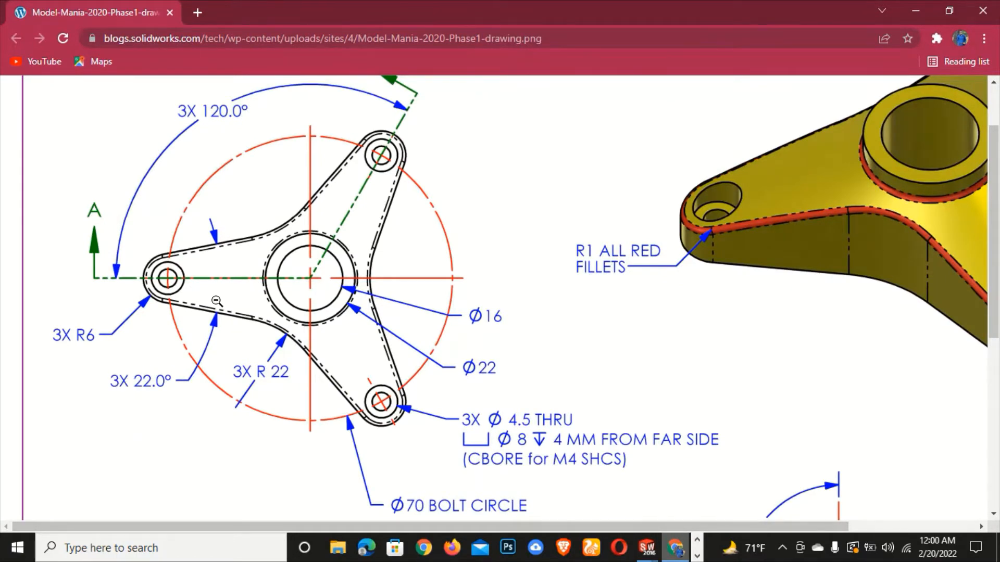
pyautogui.click(366, 181)
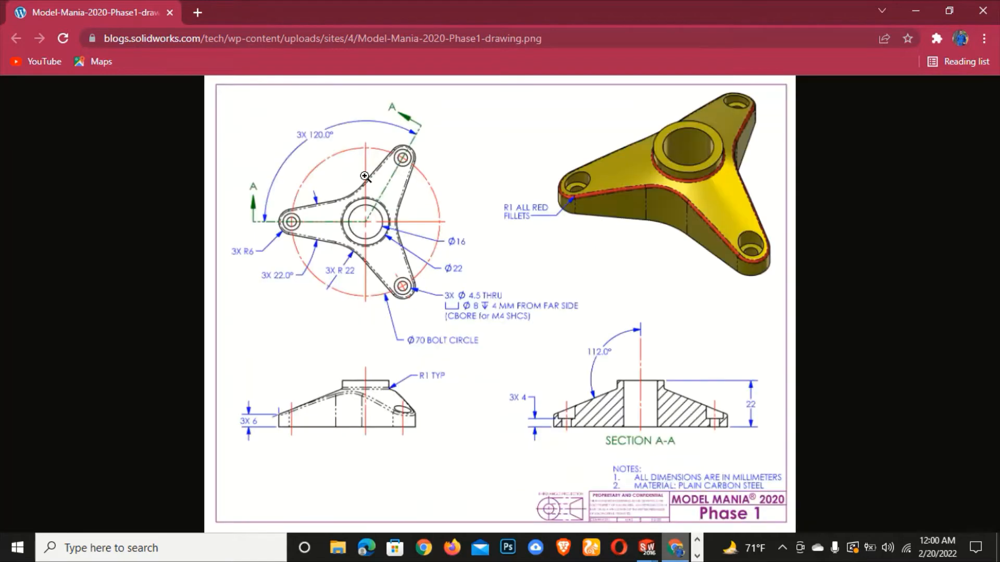
pyautogui.click(392, 181)
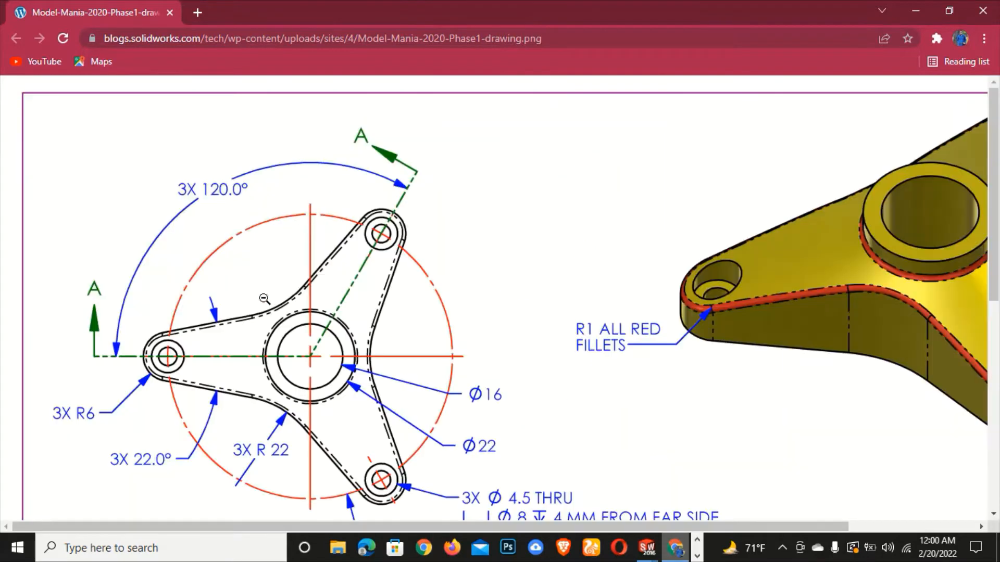
pyautogui.click(351, 421)
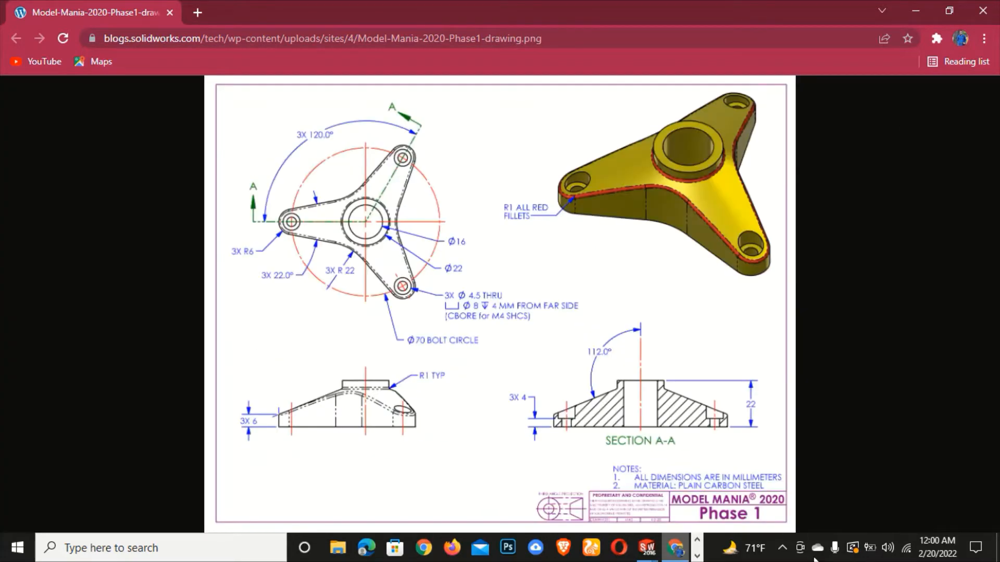
pyautogui.click(685, 551)
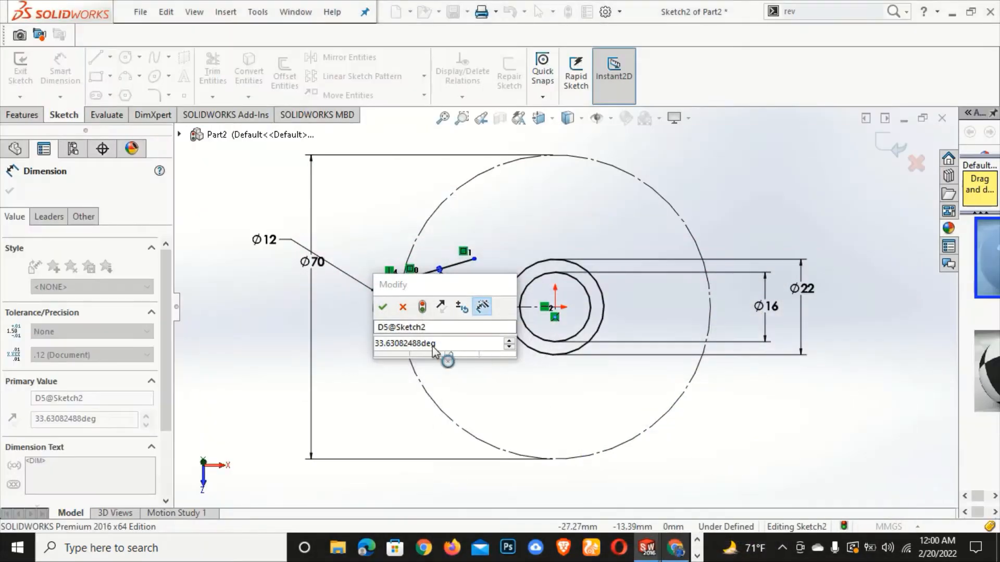
# - Set the angle between the two sloped arm lines to 22 degrees
pyautogui.click(513, 341)
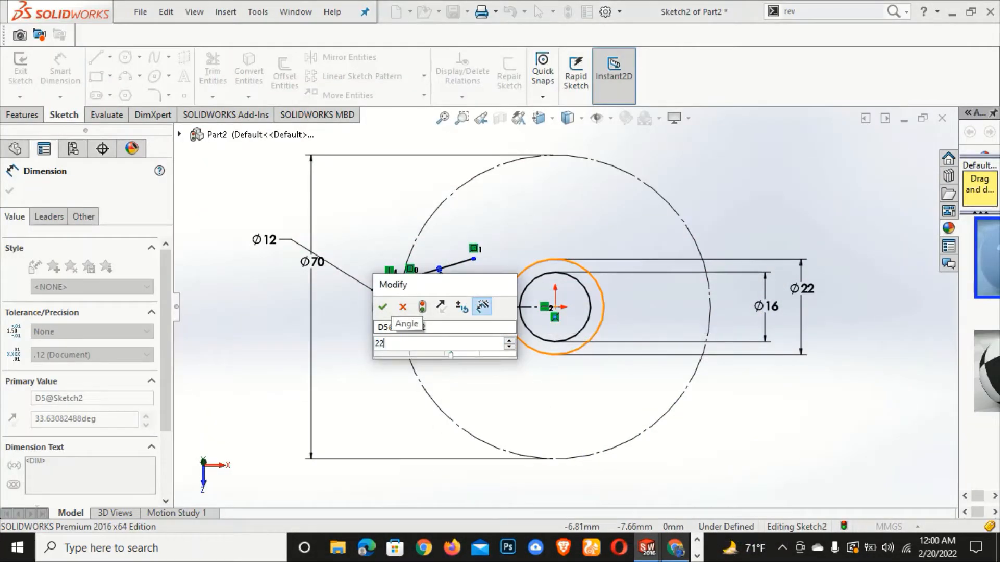
pyautogui.click(382, 307)
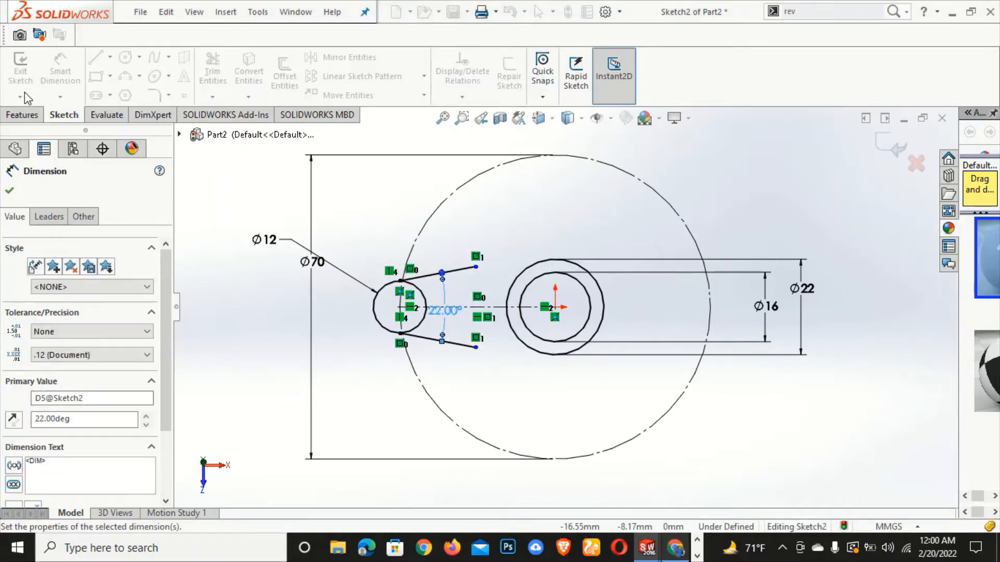
pyautogui.click(16, 189)
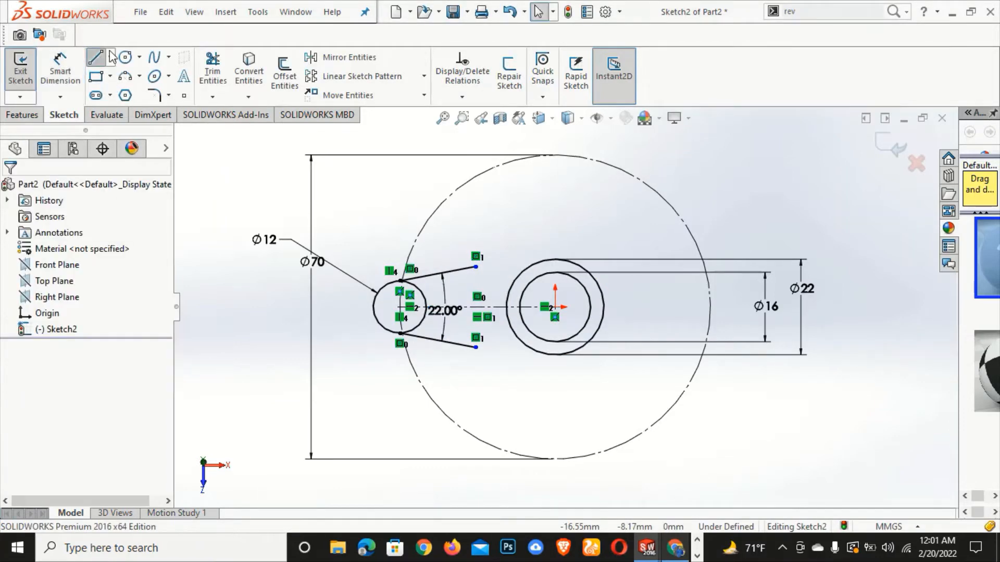
# - Draw a vertical line joining the inner ends of the two sloped arm lines
pyautogui.click(475, 267)
pyautogui.click(475, 348)
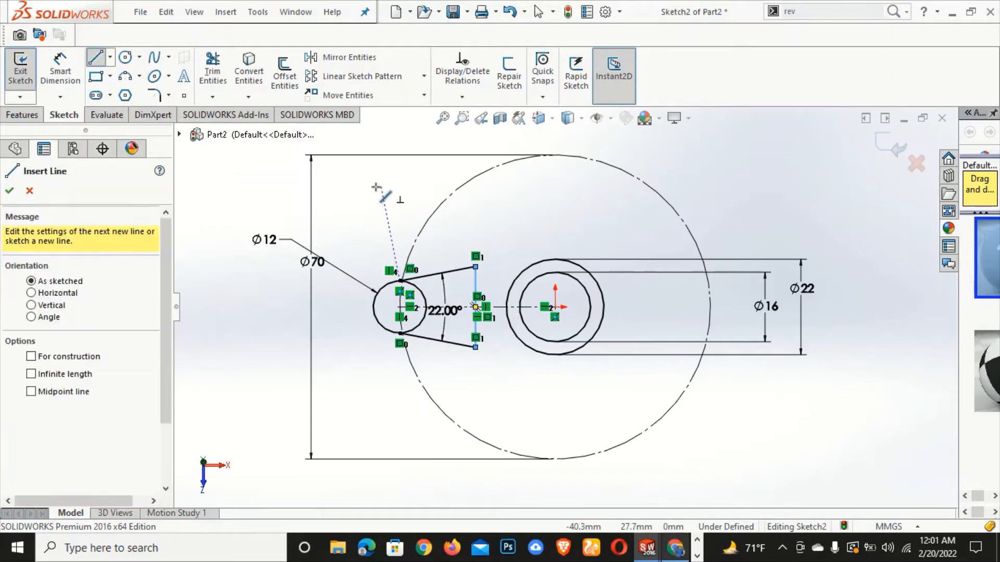
pyautogui.click(31, 186)
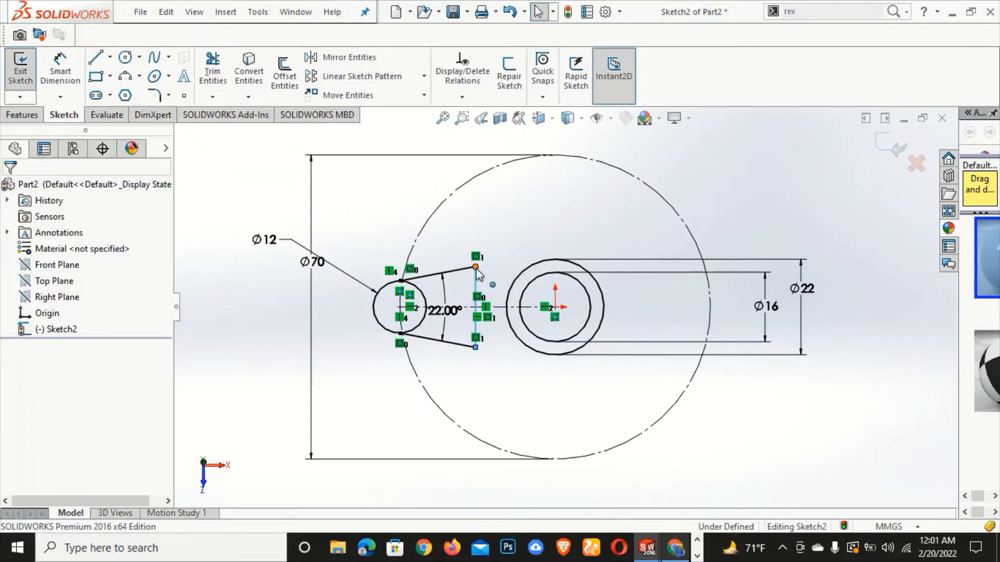
# - Make the vertical closing line coincident with the hub's centre point
pyautogui.click(566, 295)
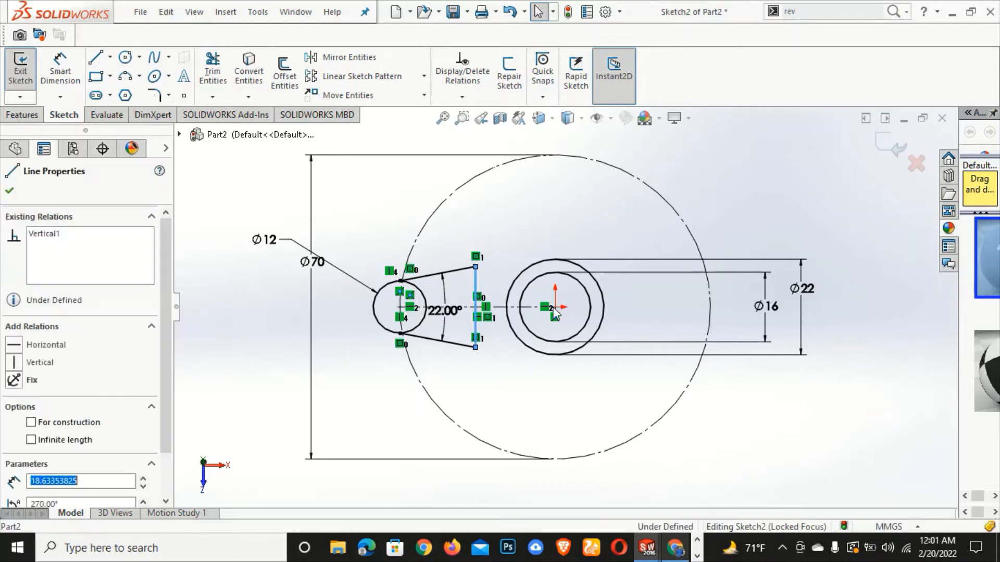
pyautogui.click(556, 308)
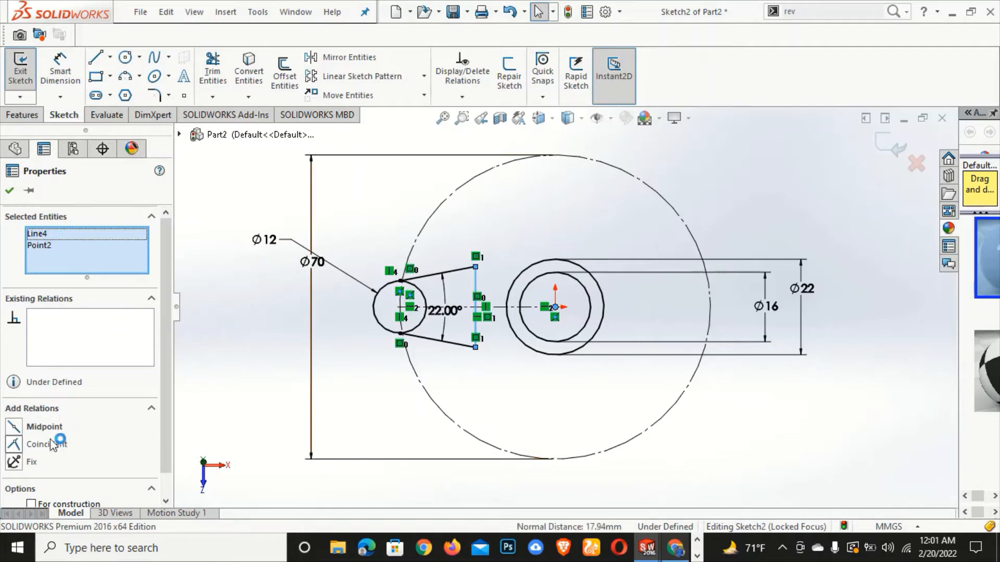
pyautogui.click(42, 445)
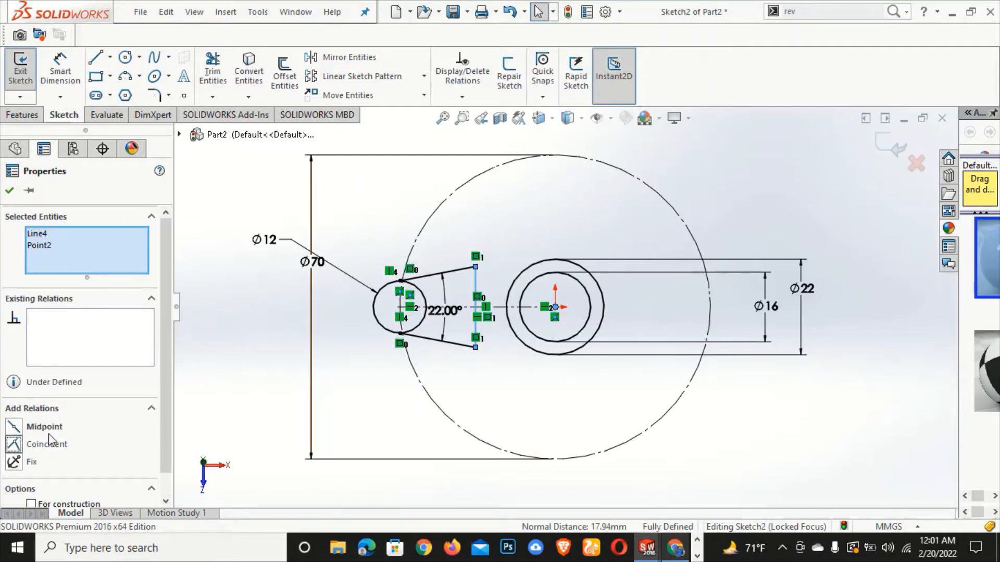
pyautogui.click(9, 191)
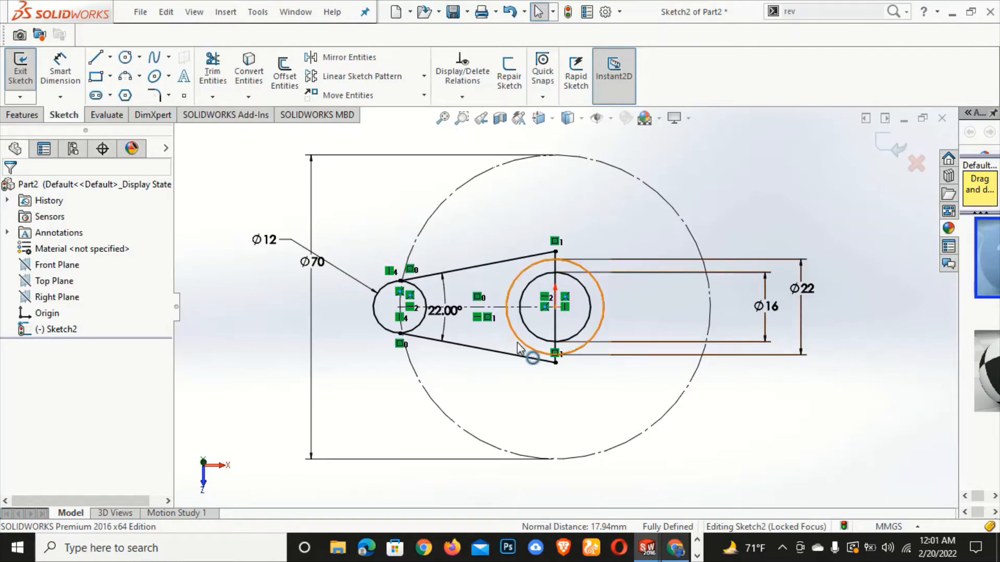
# - Check the part height in the Chrome drawing, and extrude both halves of the ring between the 16 and 22 mm circles 22 mm in SOLIDWORKS
pyautogui.click(683, 552)
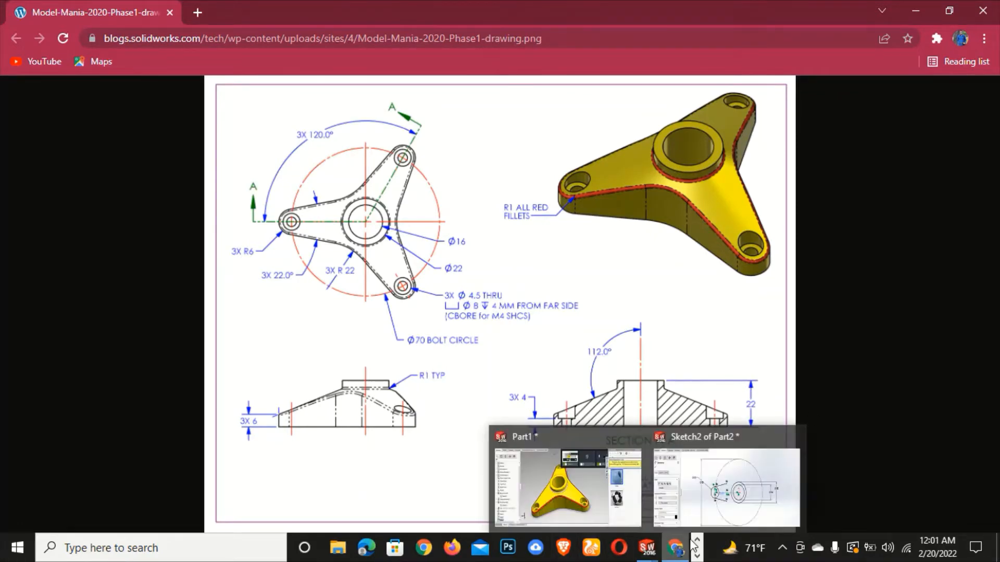
pyautogui.click(675, 548)
pyautogui.click(24, 117)
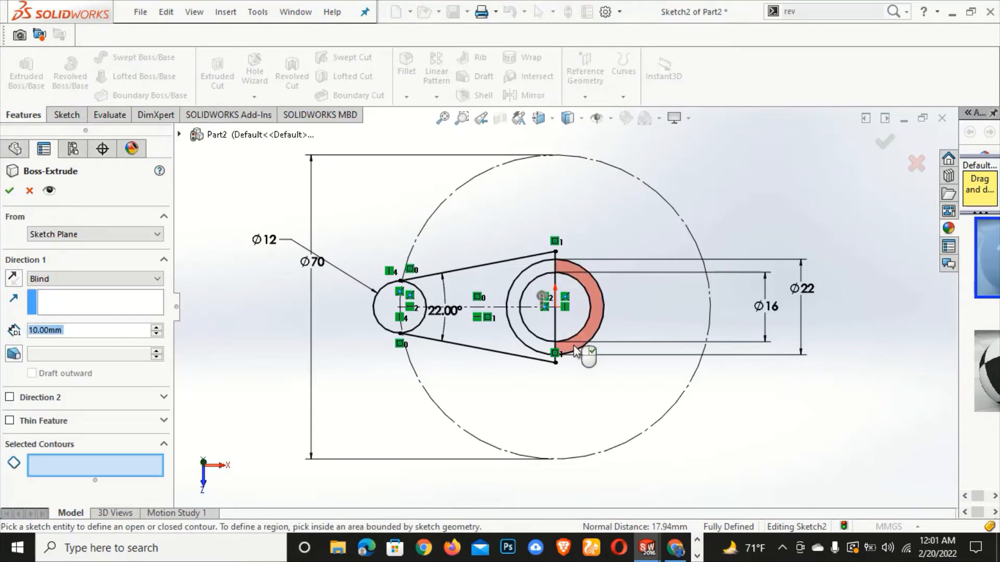
pyautogui.click(559, 351)
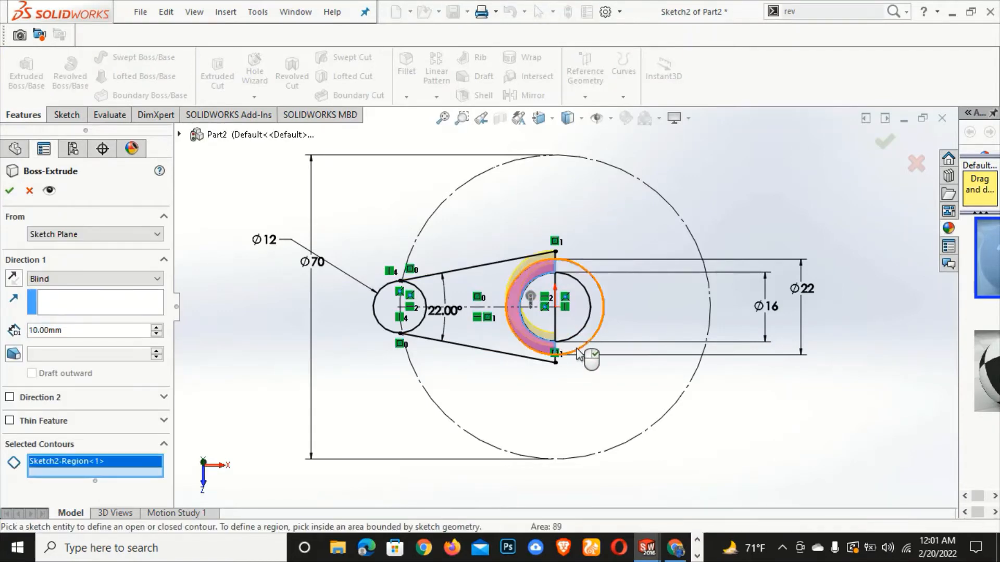
pyautogui.click(577, 344)
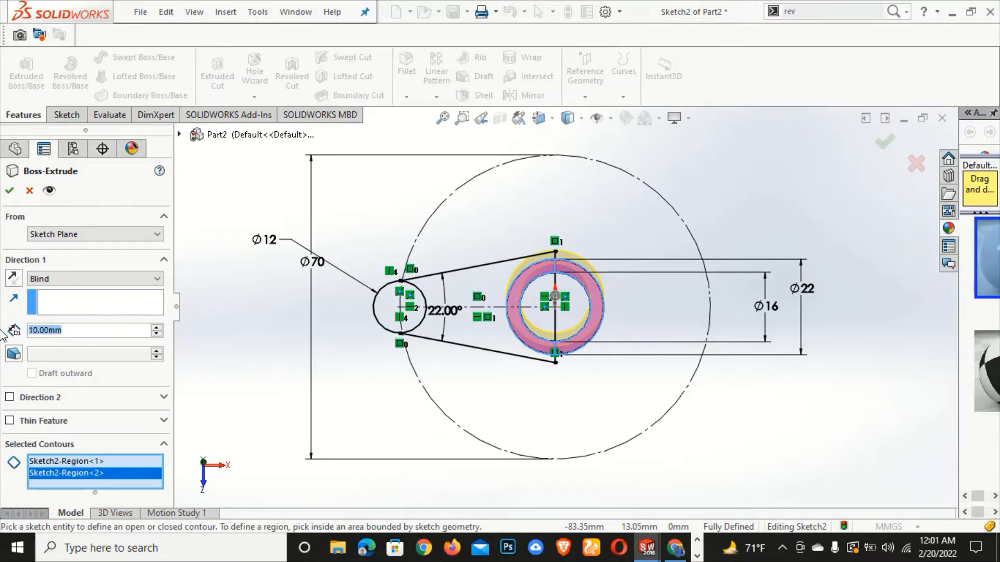
pyautogui.write('22')
pyautogui.press('Return')
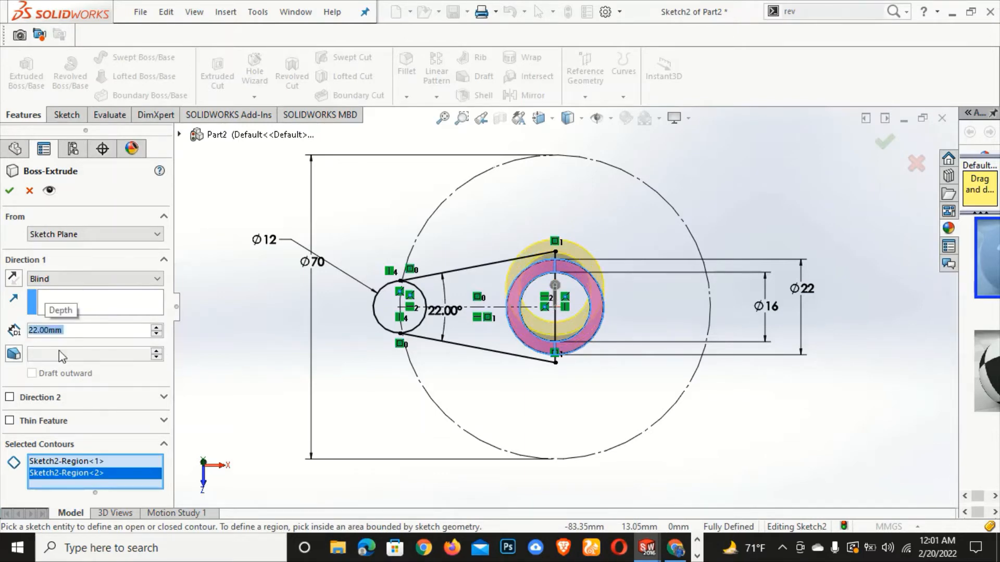
pyautogui.moveTo(509, 397)
pyautogui.mouseDown(button='middle')
pyautogui.moveTo(485, 225)
pyautogui.moveTo(490, 245)
pyautogui.mouseUp(button='middle')
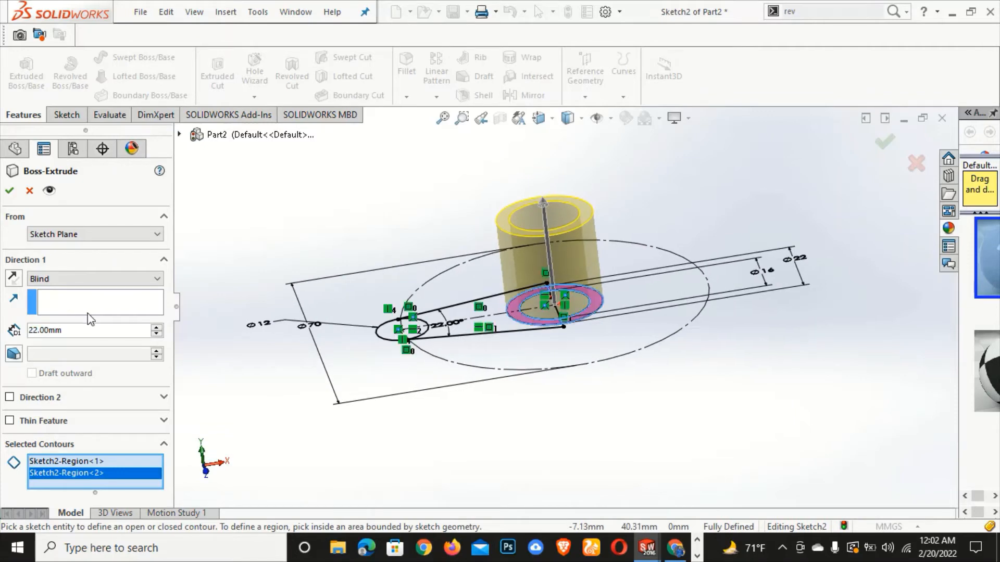
pyautogui.click(9, 191)
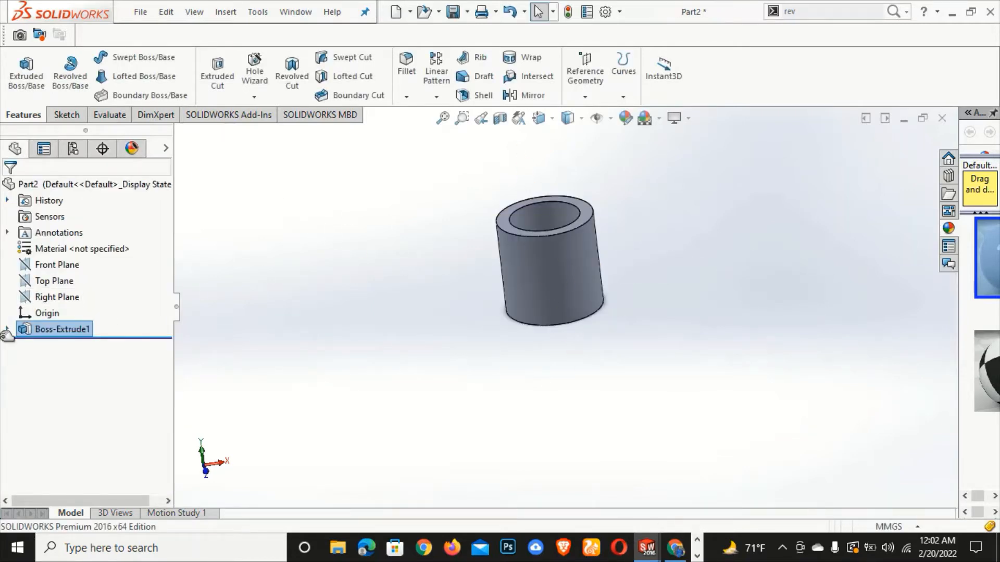
# - Show the hub extrusion's sketch, Sketch2, in the model view
pyautogui.click(8, 329)
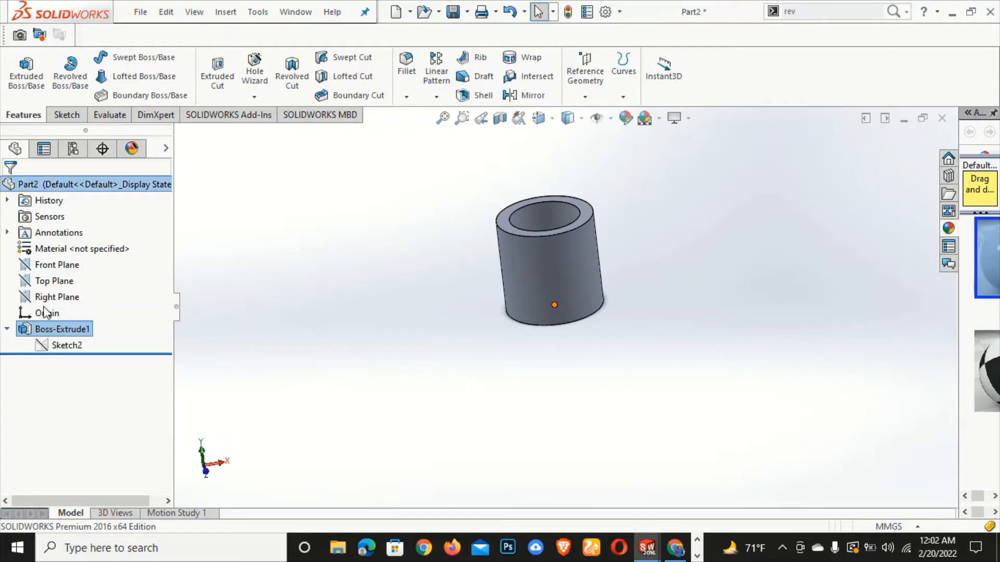
pyautogui.click(60, 346)
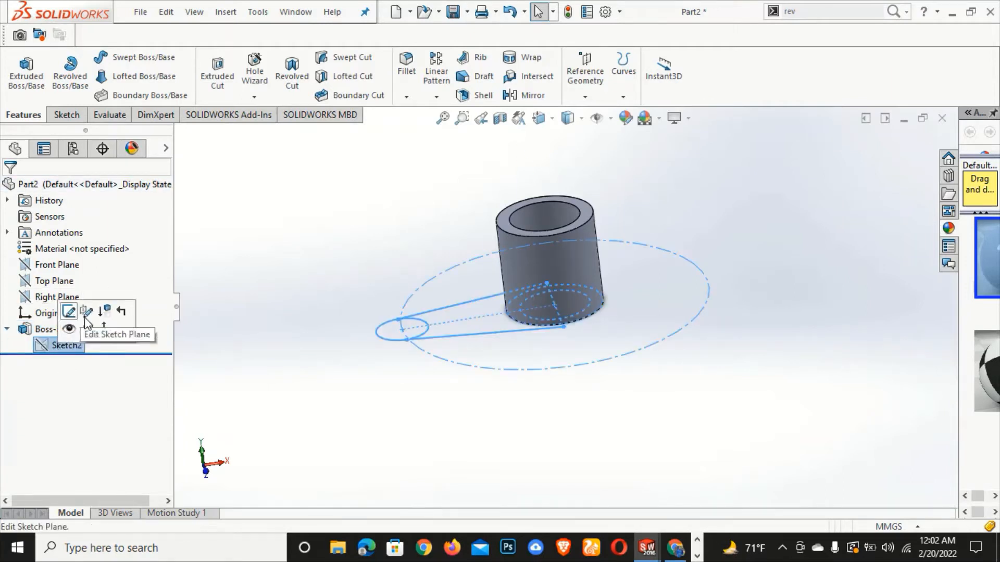
pyautogui.click(70, 329)
pyautogui.click(330, 232)
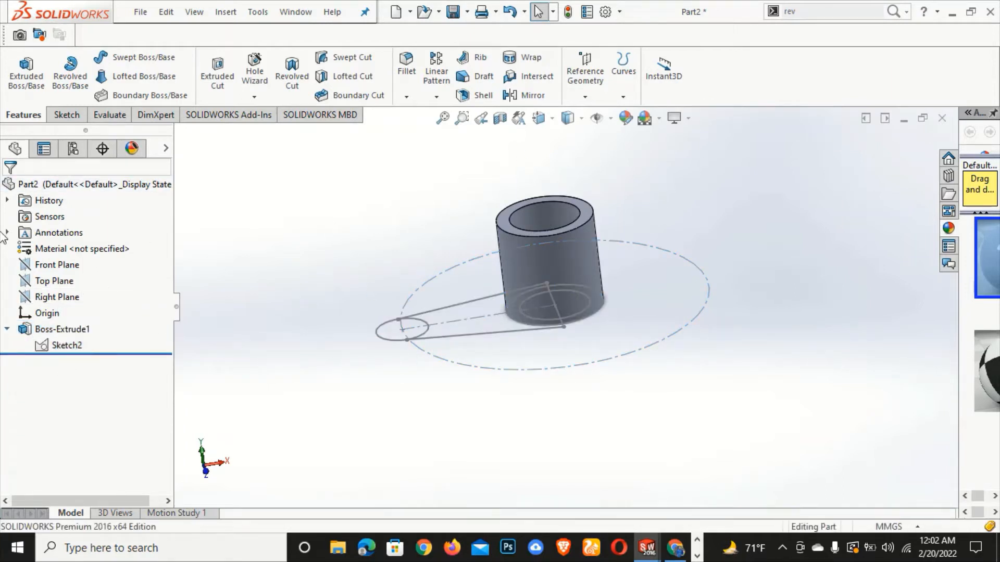
# - Start a new sketch on the Front Plane and view it from the front
pyautogui.click(60, 264)
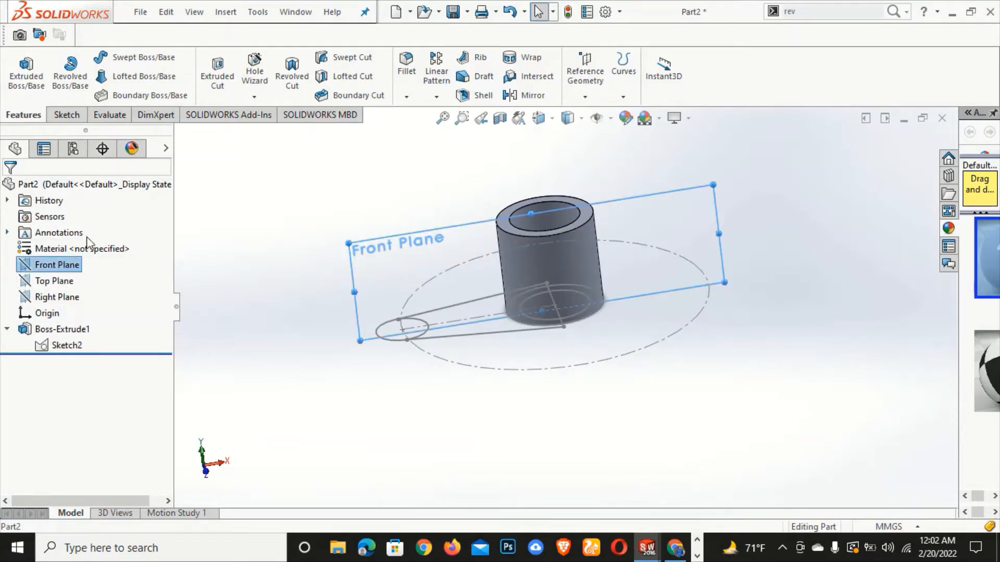
pyautogui.rightClick(63, 264)
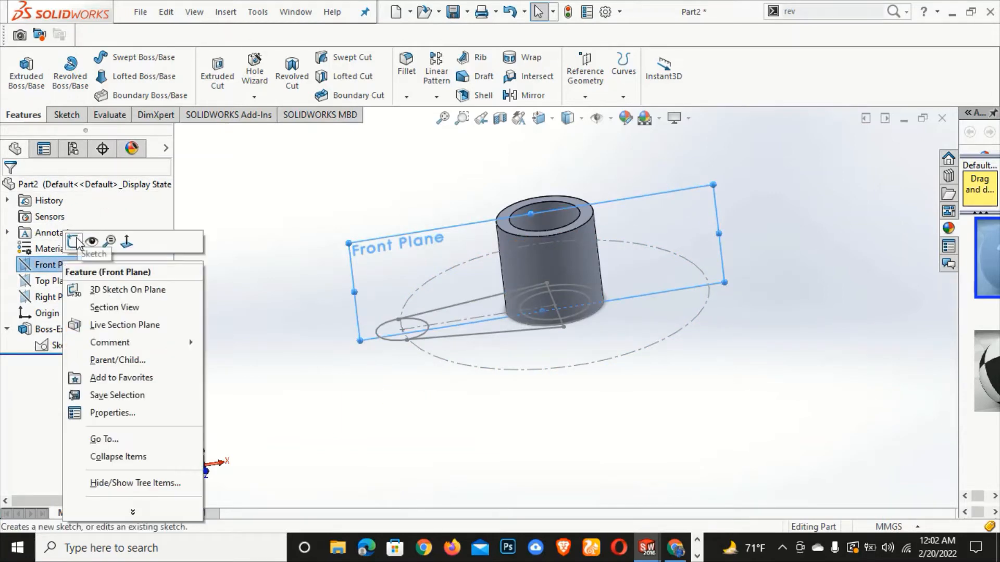
pyautogui.click(73, 237)
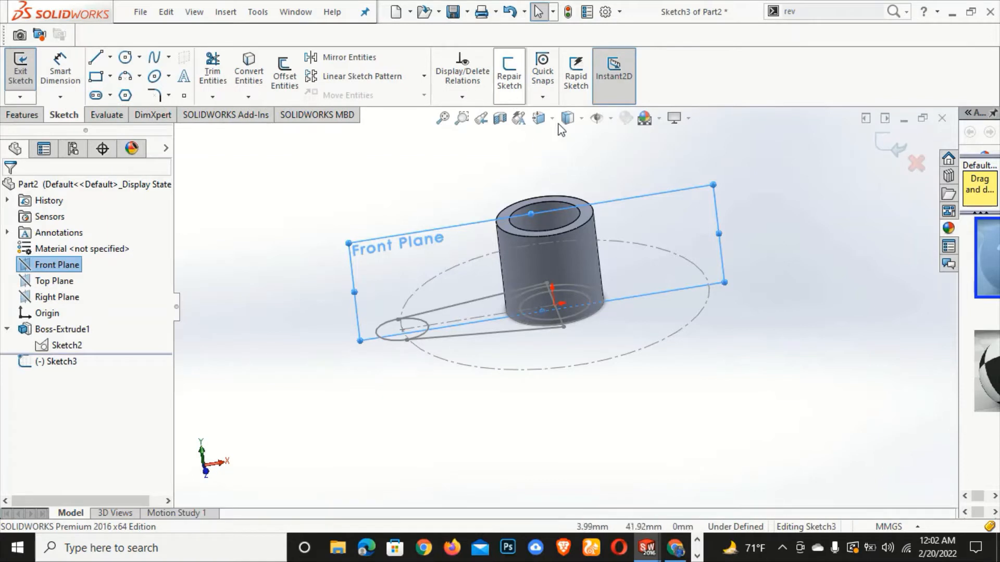
pyautogui.click(540, 119)
pyautogui.click(621, 201)
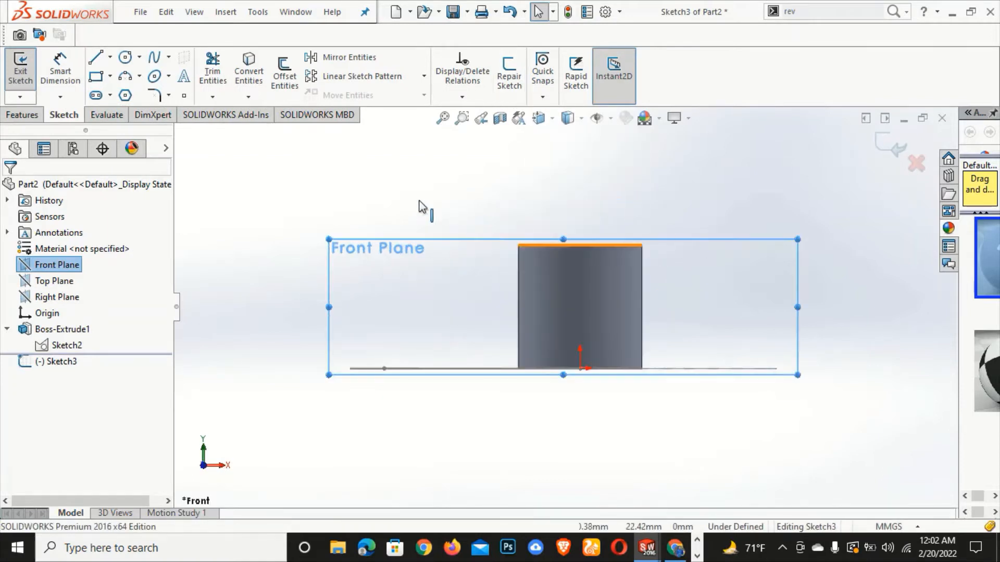
# - Draw a vertical centreline about 32 mm long from the origin up past the hub's top face
pyautogui.click(111, 62)
pyautogui.click(132, 107)
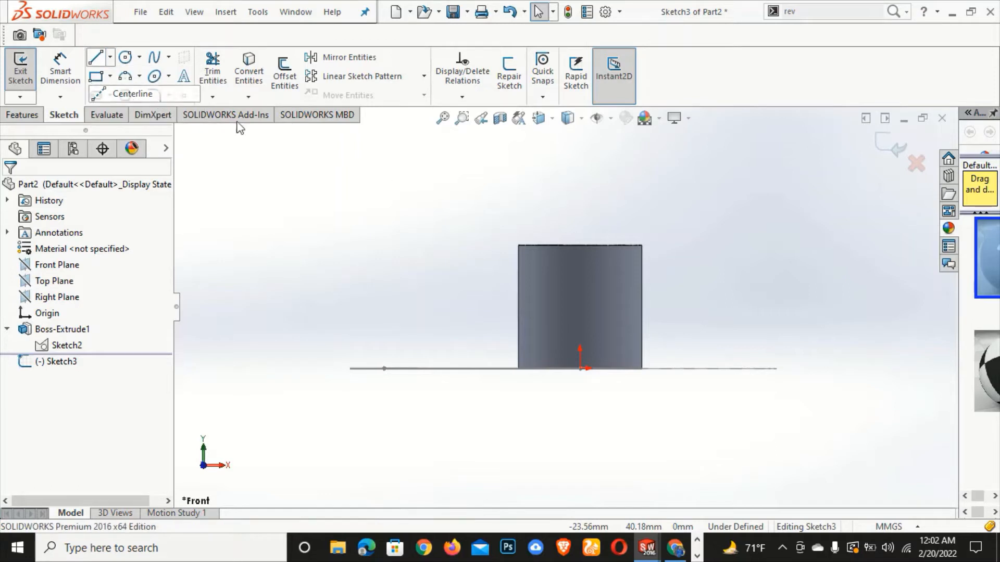
pyautogui.click(580, 369)
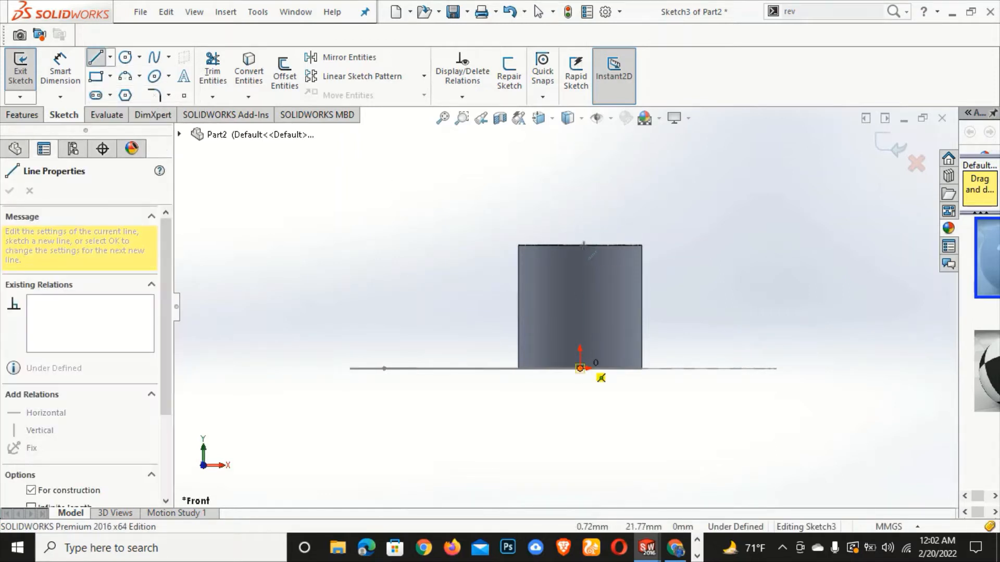
pyautogui.click(579, 191)
pyautogui.rightClick(522, 200)
pyautogui.click(528, 205)
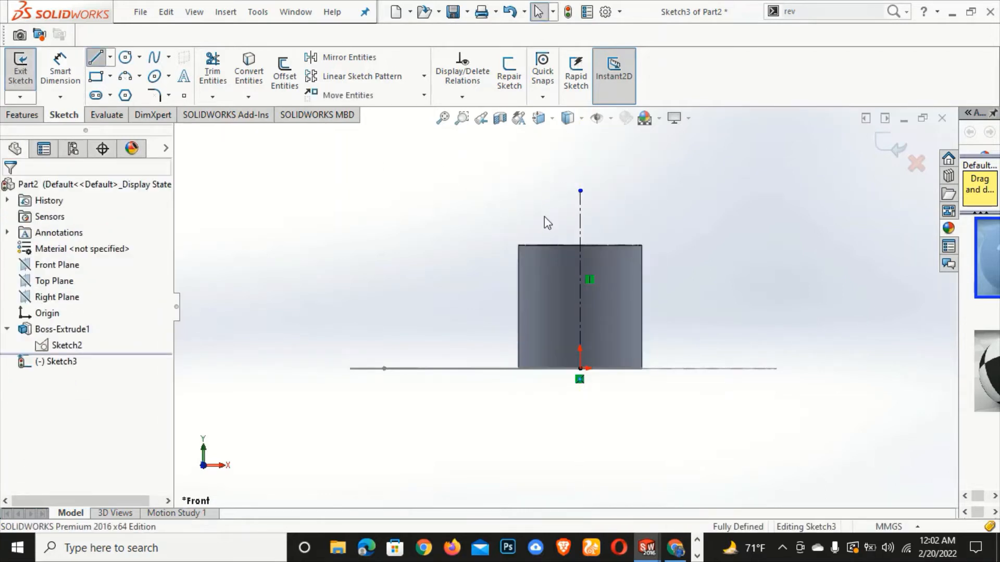
# - Draw a sloped line from the centreline's upper end down to above the arm's outer tip
pyautogui.click(580, 191)
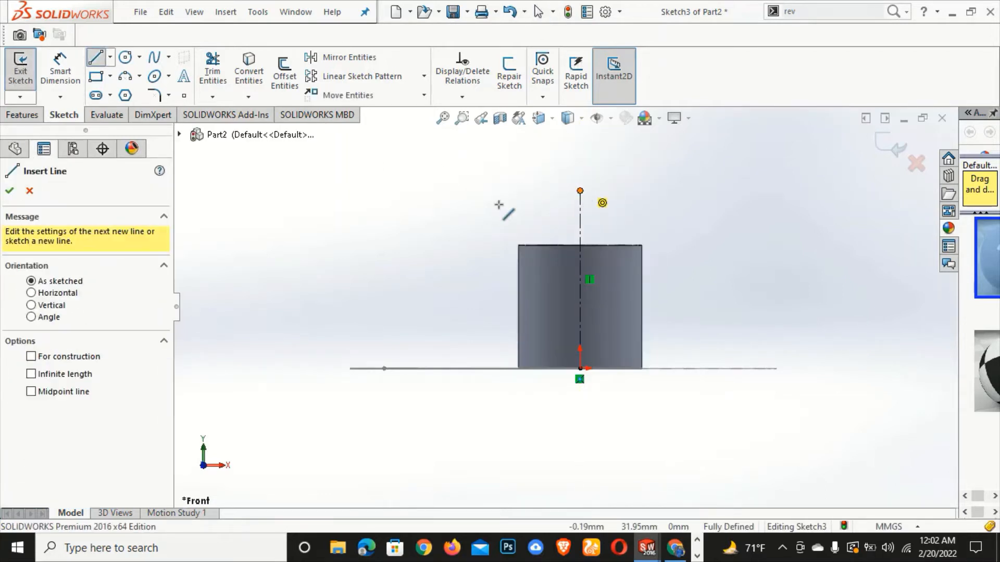
pyautogui.click(349, 322)
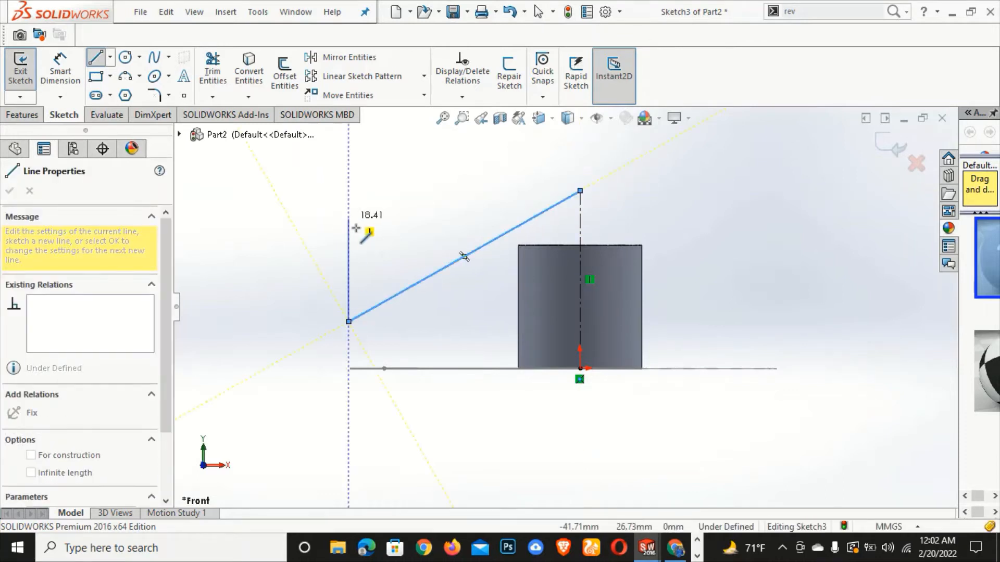
pyautogui.rightClick(356, 228)
pyautogui.click(371, 230)
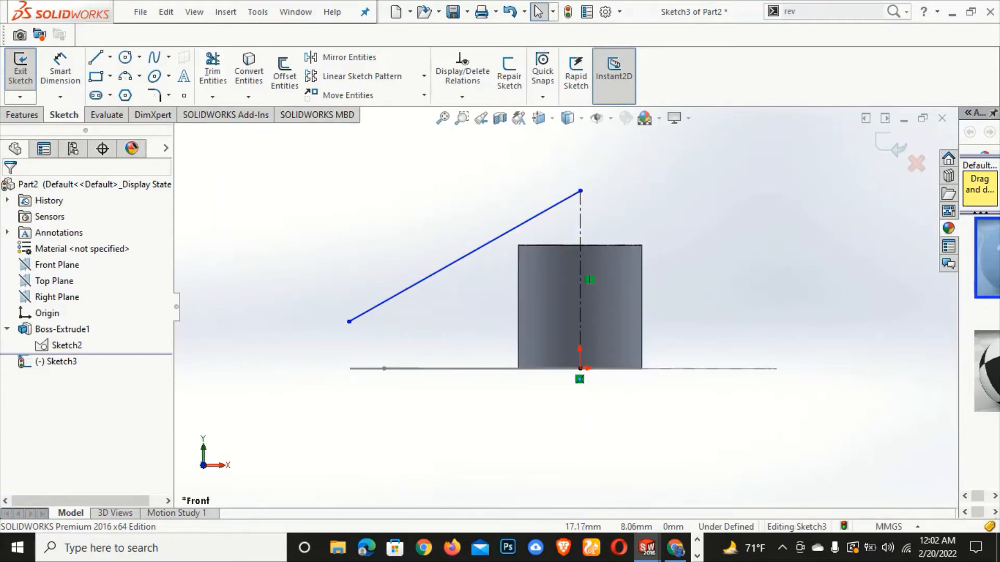
# - Check the slope angle in the Chrome drawing, and set the angle between the sloped line and the centreline to 112 degrees in SOLIDWORKS
pyautogui.click(676, 553)
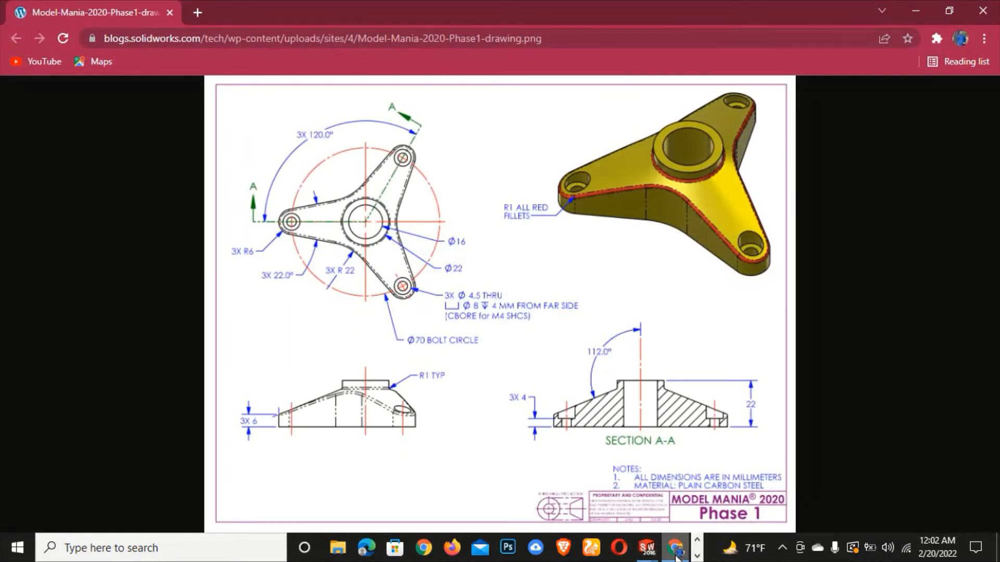
pyautogui.click(675, 554)
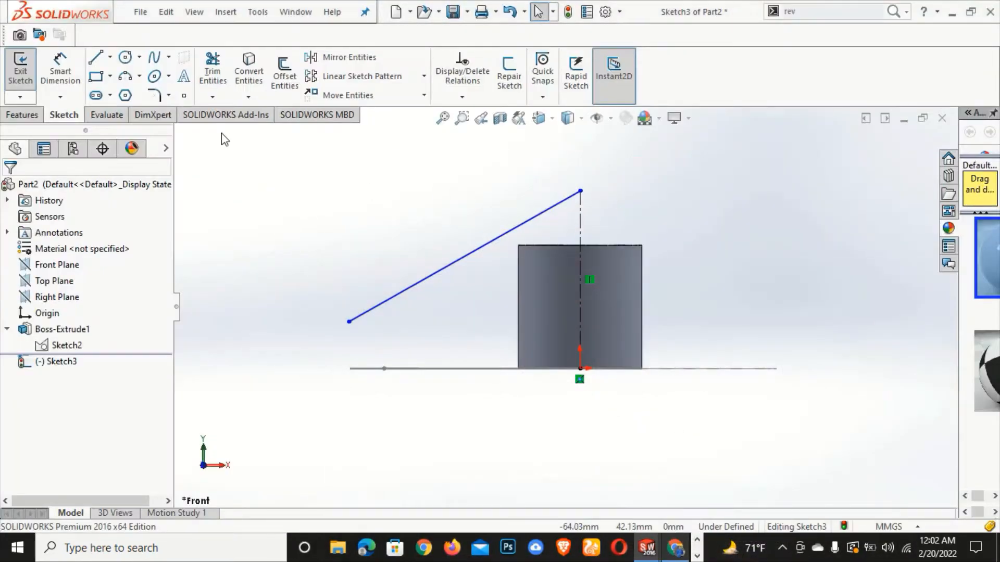
pyautogui.click(52, 57)
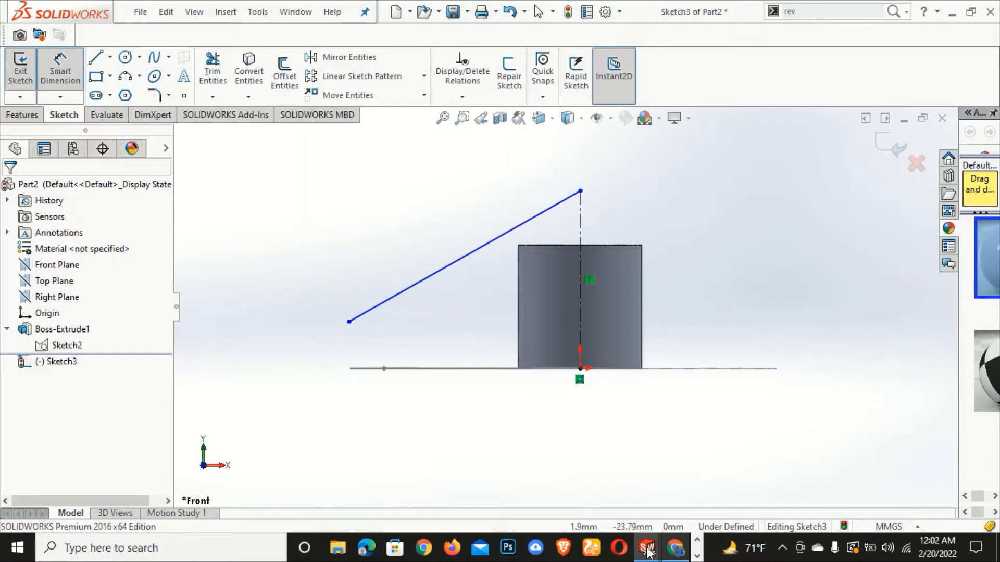
pyautogui.click(676, 548)
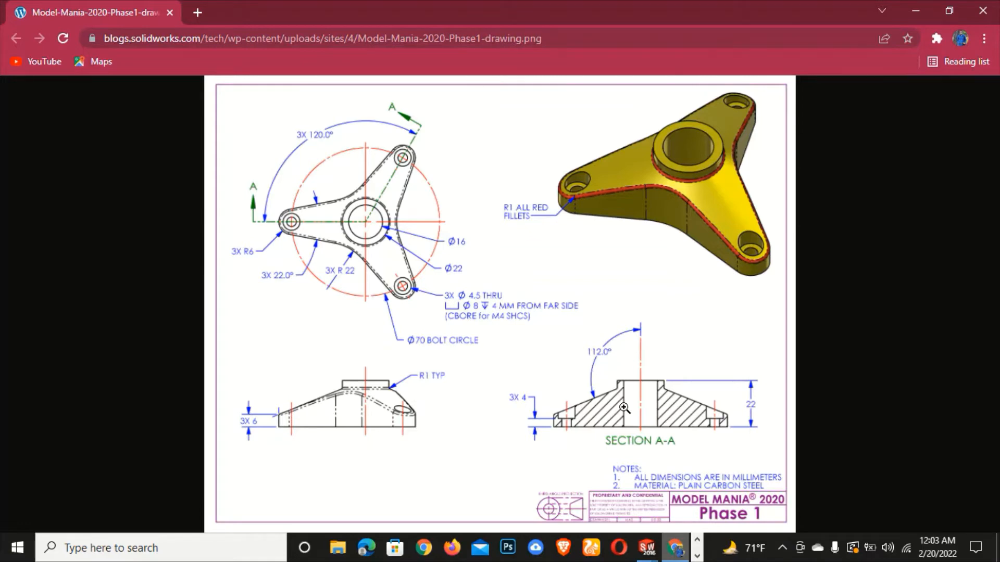
pyautogui.click(678, 552)
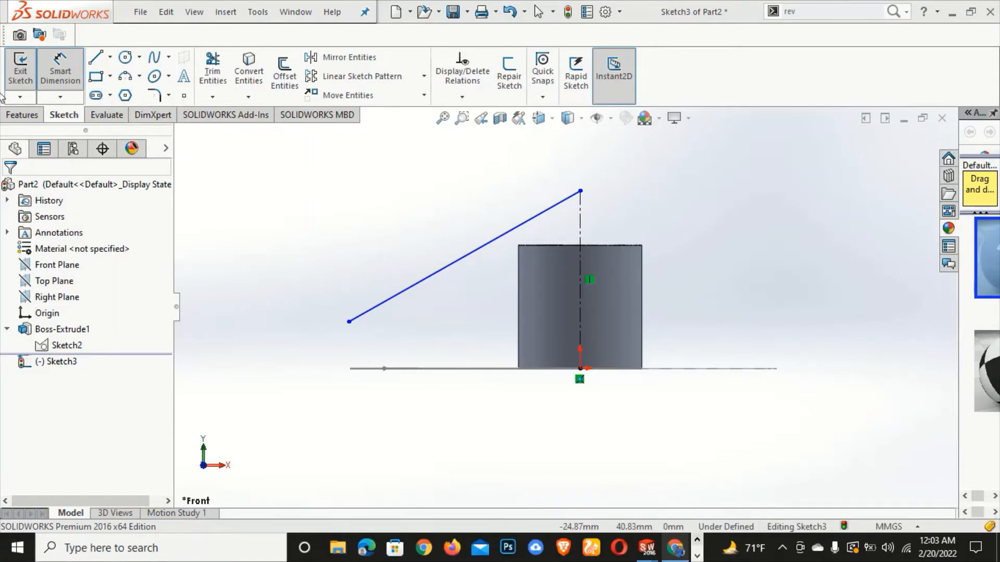
pyautogui.click(582, 217)
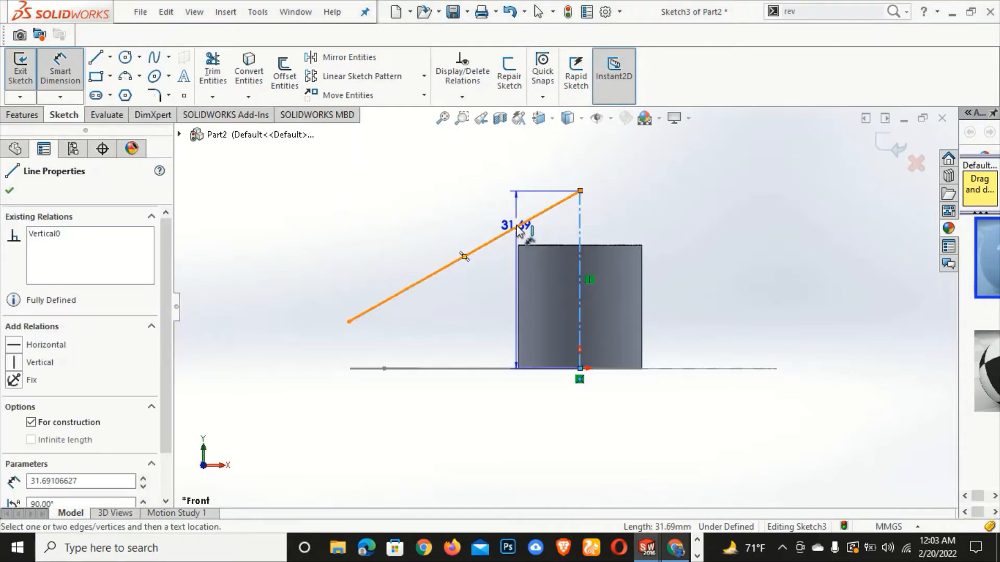
pyautogui.click(519, 230)
pyautogui.click(479, 185)
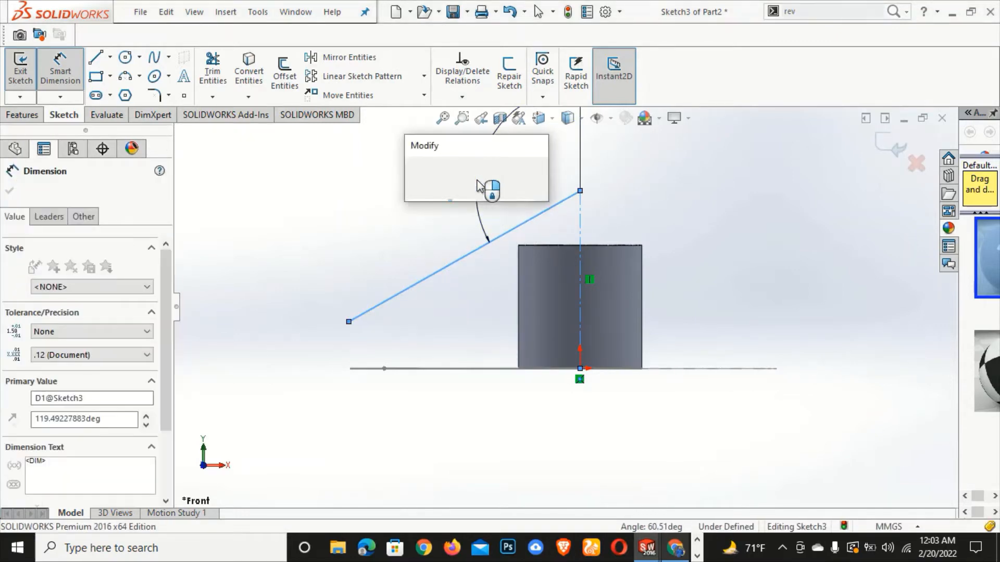
pyautogui.write('112')
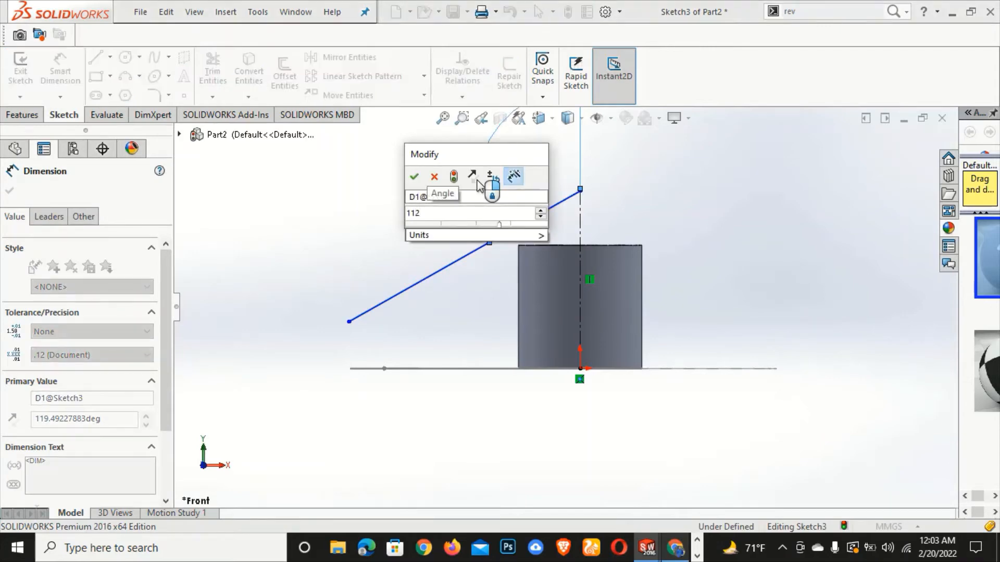
pyautogui.press('Escape')
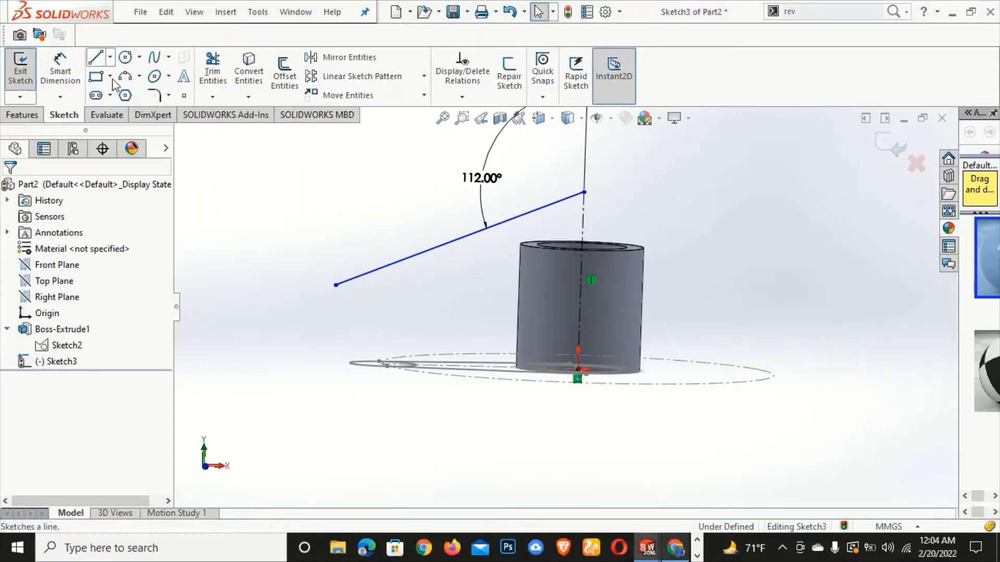
# - Draw a vertical centreline about 7 mm long down from the sloped line's outer end
pyautogui.click(110, 58)
pyautogui.click(148, 92)
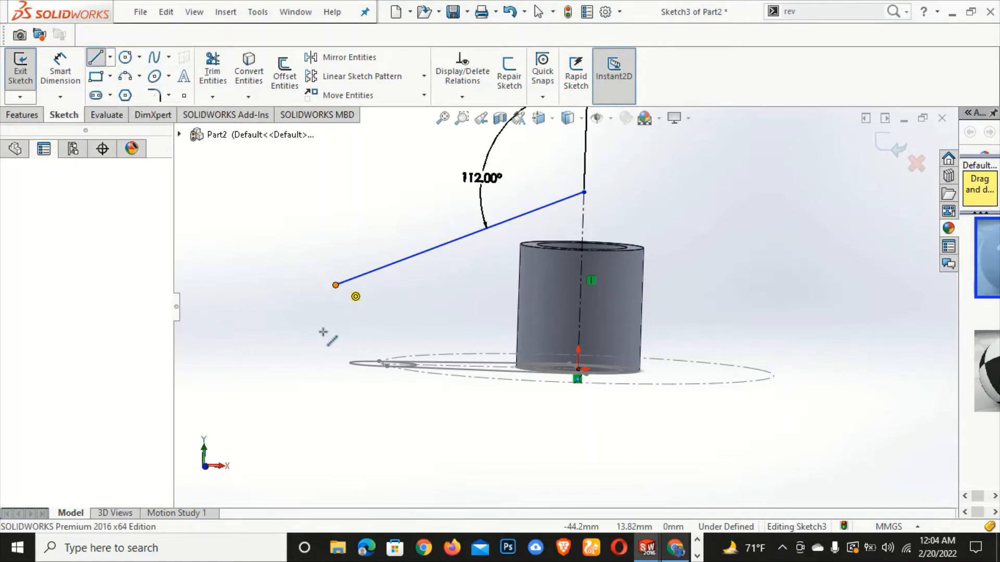
pyautogui.moveTo(335, 285)
pyautogui.mouseDown()
pyautogui.moveTo(334, 336)
pyautogui.moveTo(334, 324)
pyautogui.mouseUp()
pyautogui.rightClick(276, 312)
pyautogui.click(284, 324)
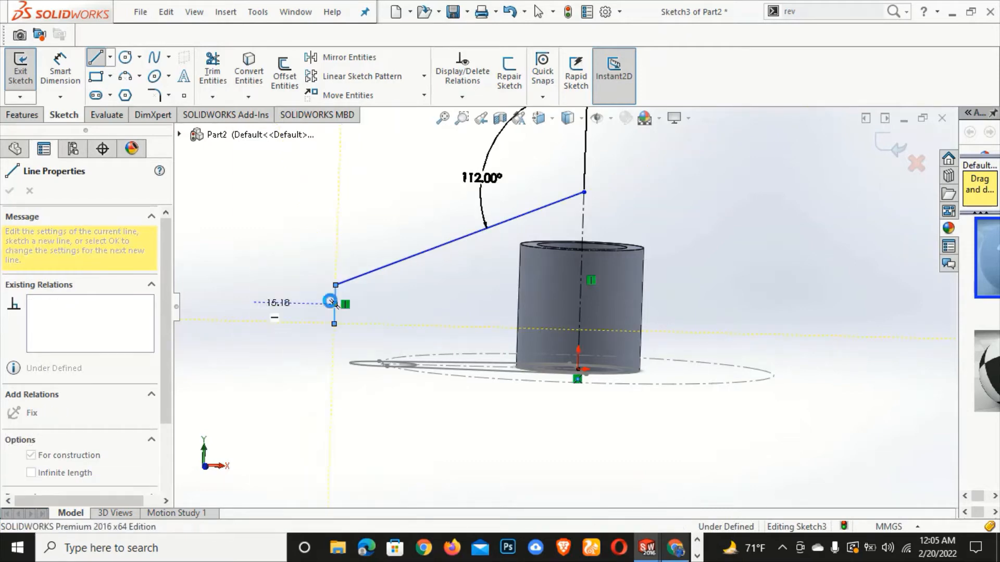
# - Add a Pierce relation between the short centreline's lower end and the circle at the arm's tip
pyautogui.moveTo(286, 223); pyautogui.dragTo(302, 297, button='middle')
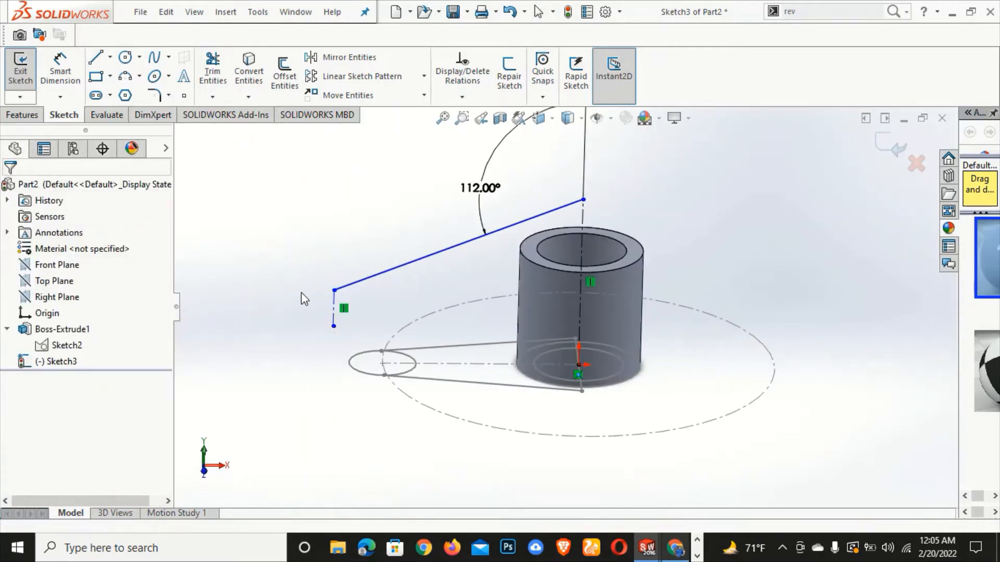
pyautogui.click(333, 326)
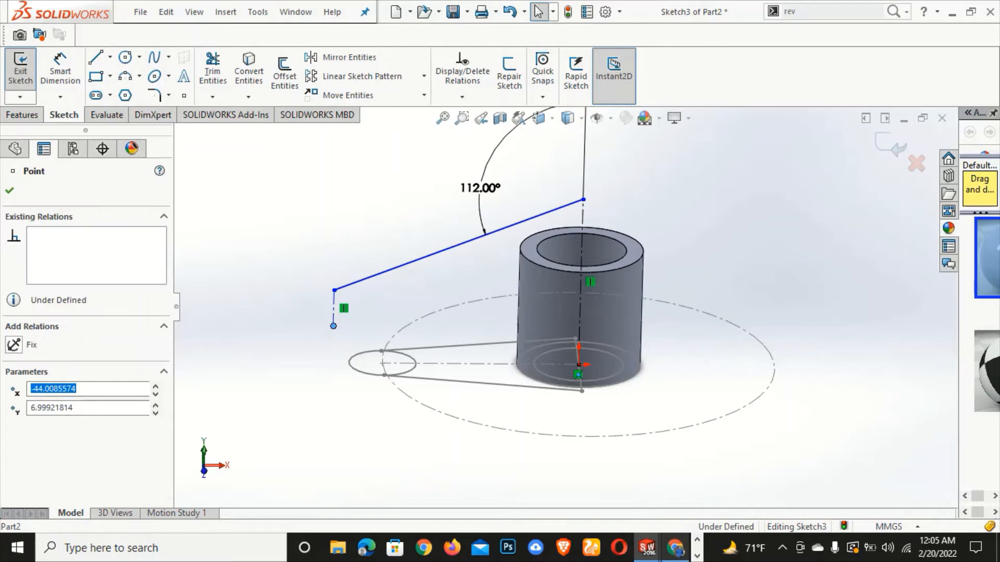
pyautogui.keyDown('ctrl'); pyautogui.click(352, 368); pyautogui.keyUp('ctrl')
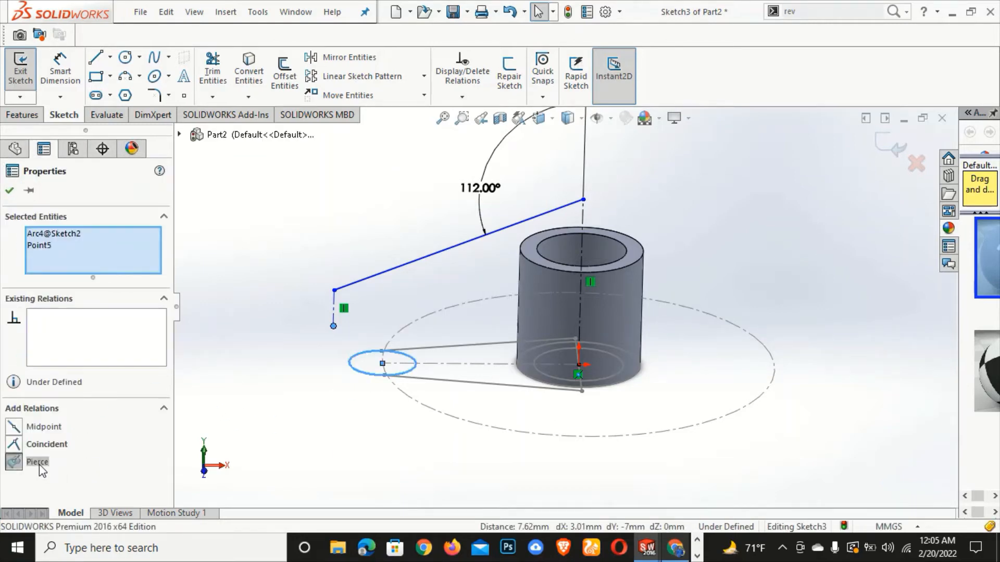
pyautogui.click(39, 465)
pyautogui.click(409, 392)
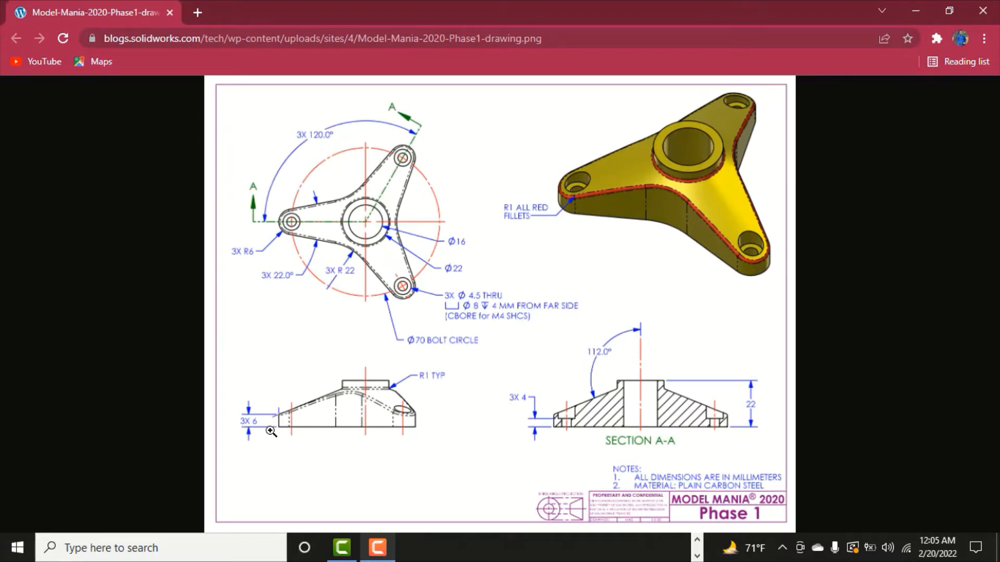
# - Return from the Chrome drawing to Part2 in SOLIDWORKS, and dimension the sloped line's outer end 6 mm above the arm sketch
pyautogui.click(698, 542)
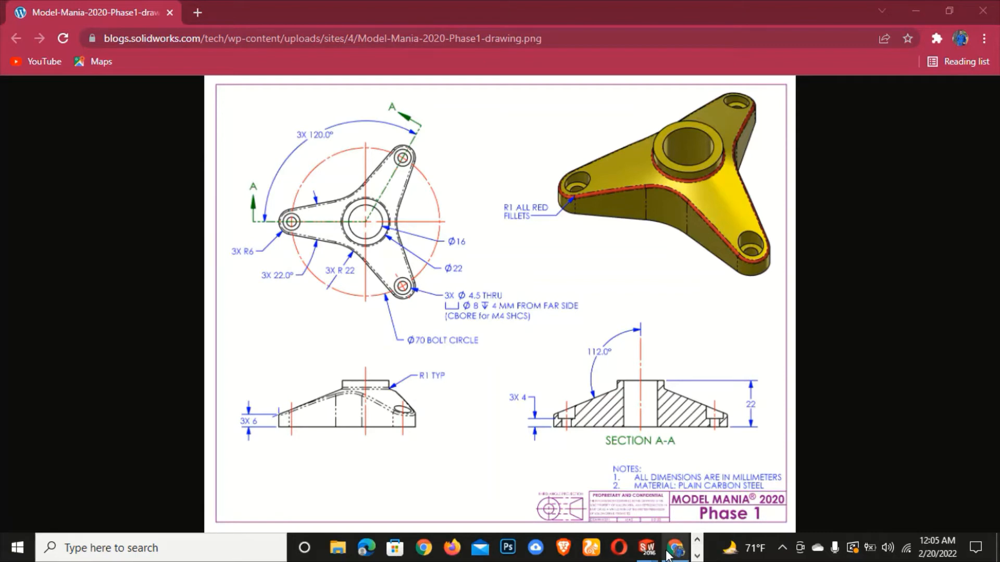
pyautogui.moveTo(647, 550)
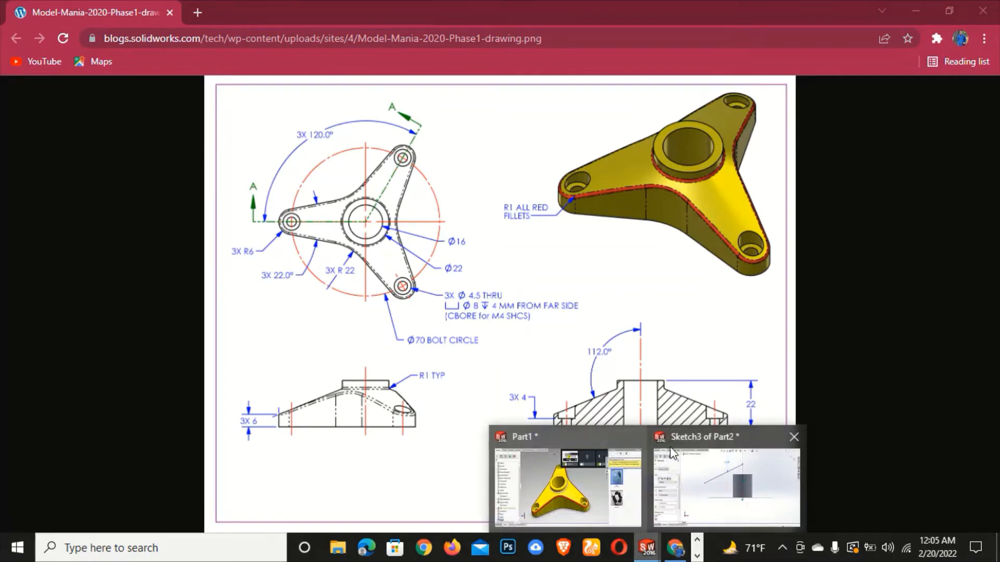
pyautogui.click(672, 487)
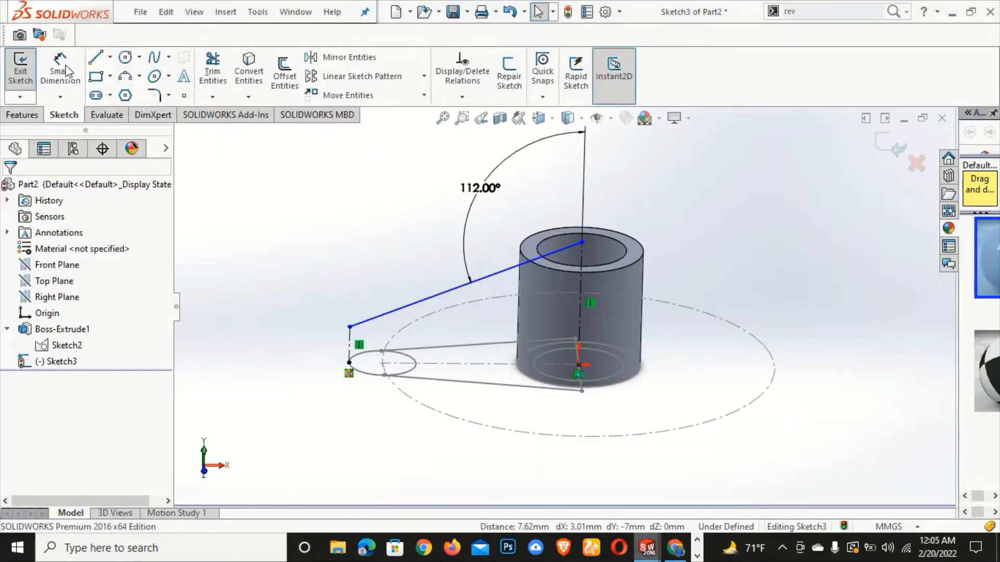
pyautogui.click(417, 380)
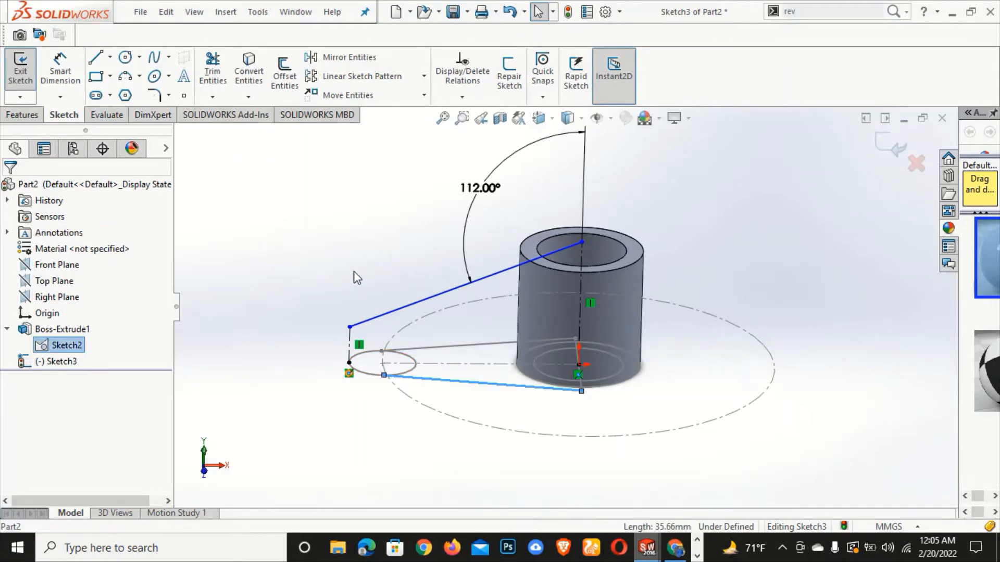
pyautogui.click(349, 327)
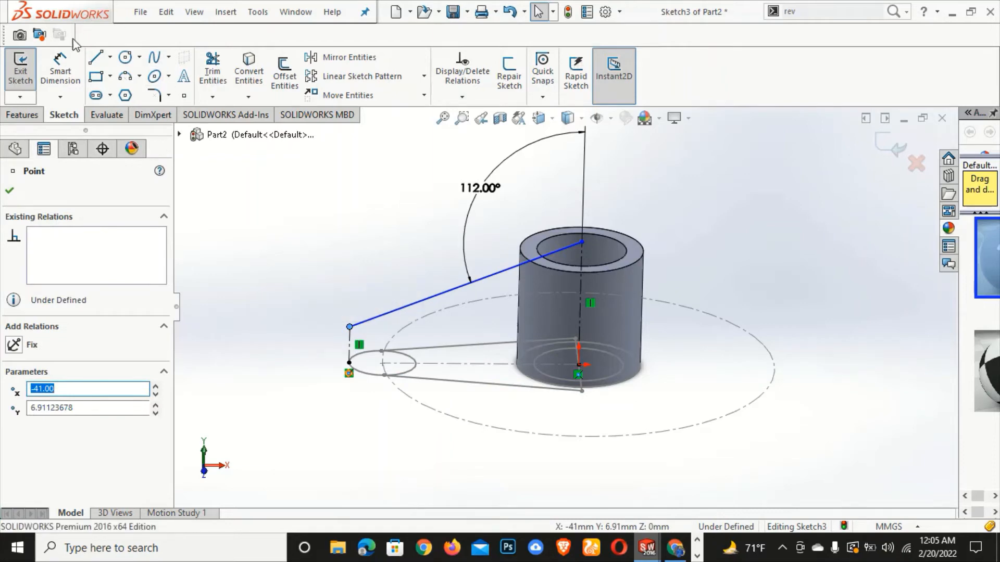
pyautogui.click(60, 70)
pyautogui.click(350, 328)
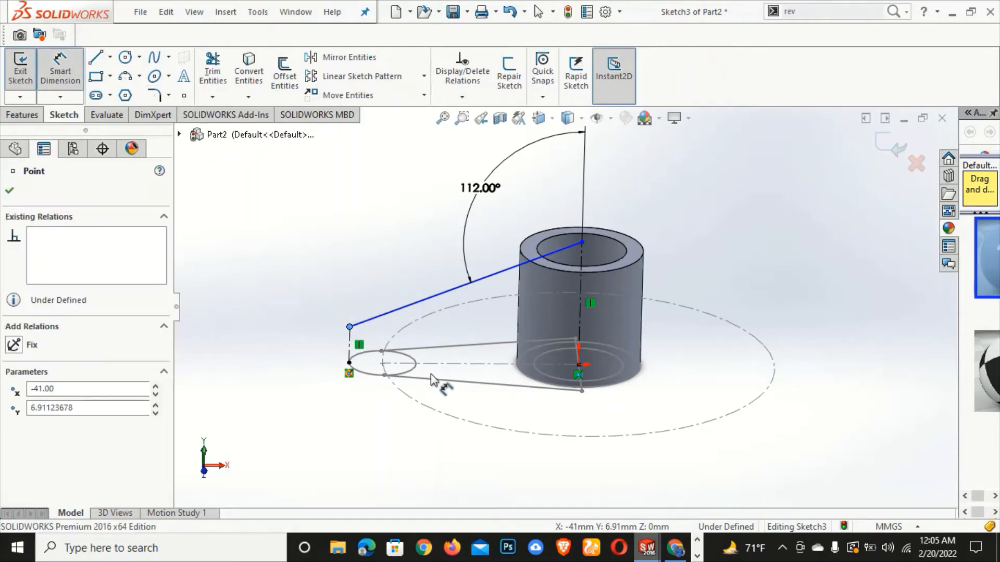
pyautogui.click(431, 384)
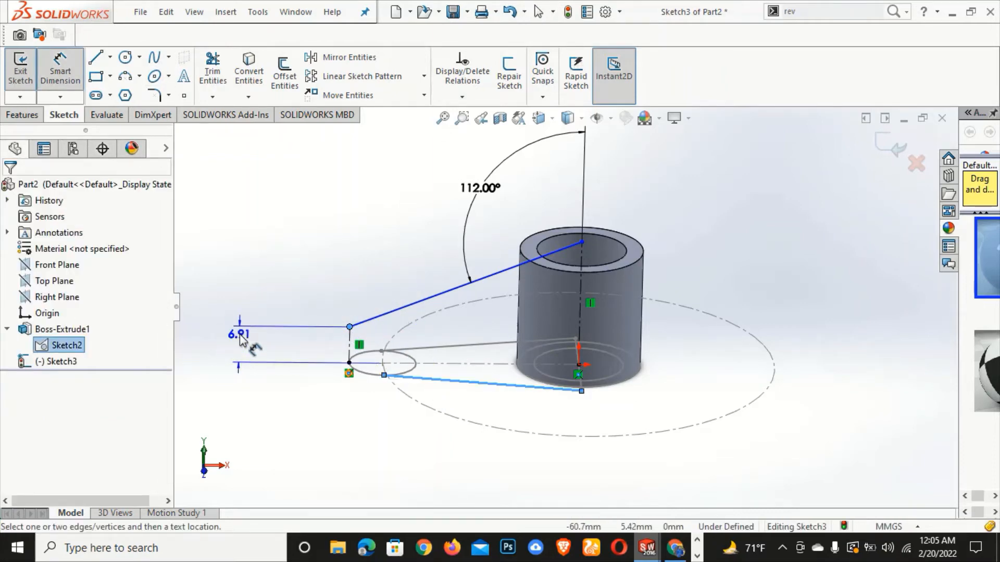
pyautogui.click(237, 339)
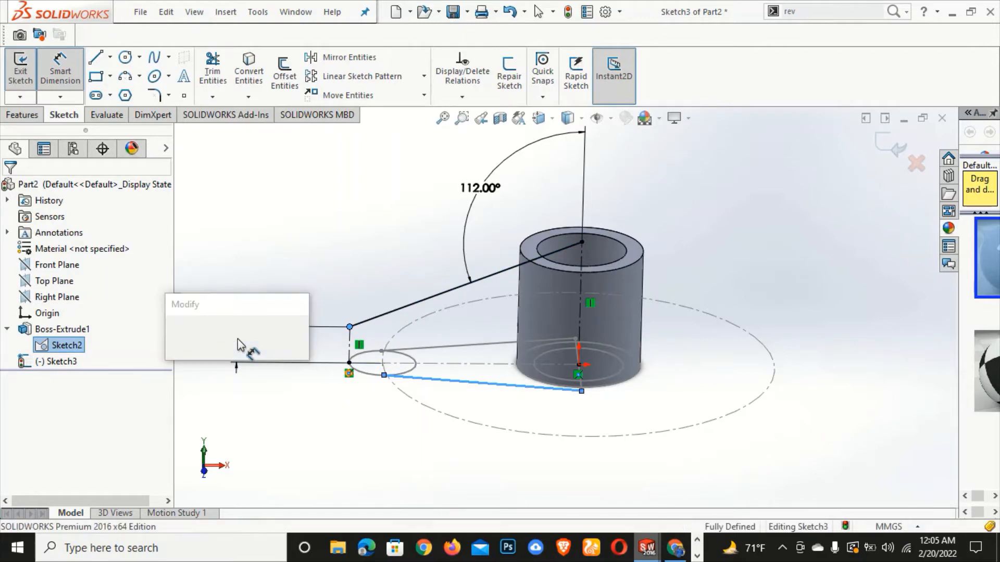
pyautogui.write('6')
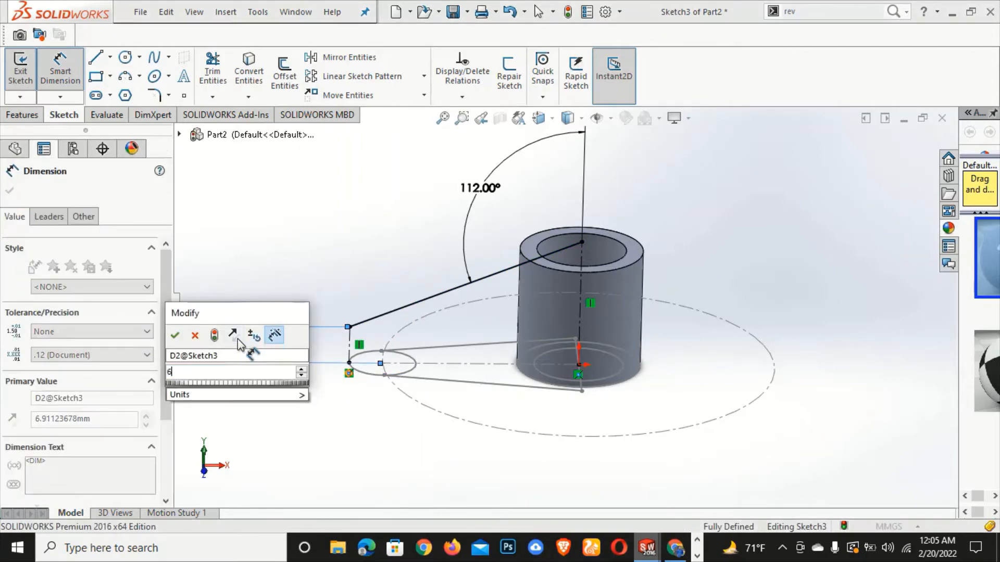
pyautogui.press('Escape')
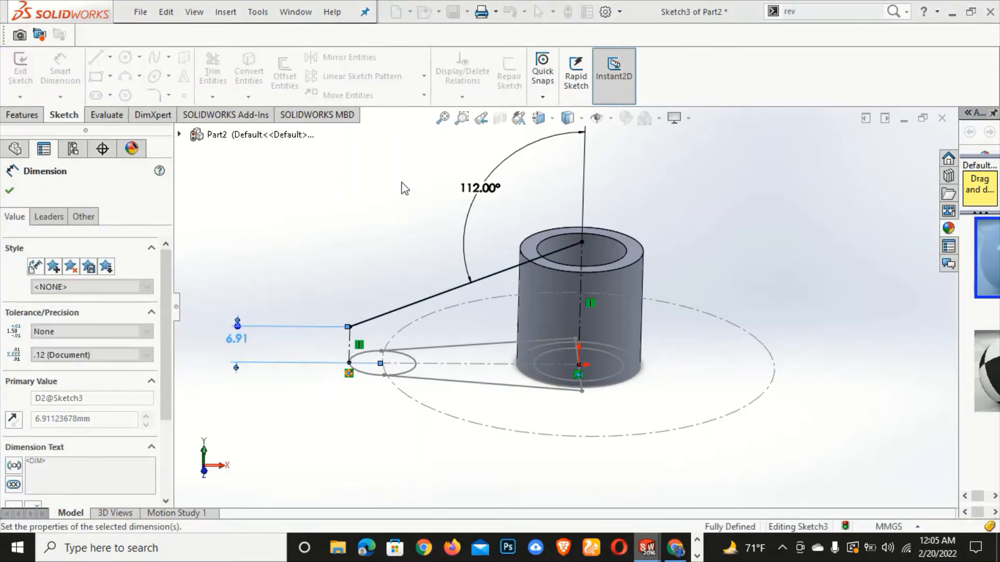
# - Finish the 6 mm dimension, and create a Revolved Surface from the sloped line, 360 degrees about the vertical centreline
pyautogui.click(9, 192)
pyautogui.click(832, 15)
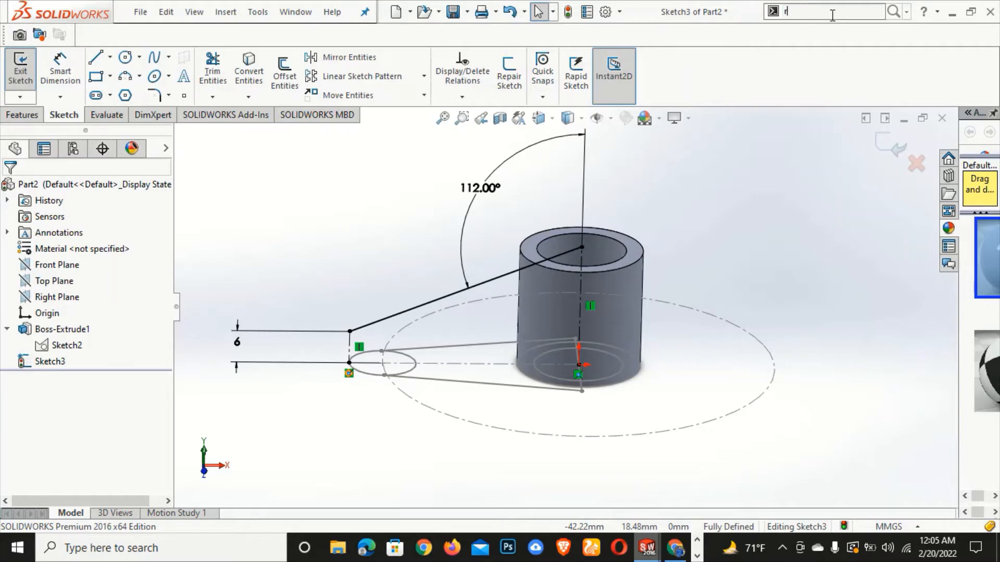
pyautogui.write('re')
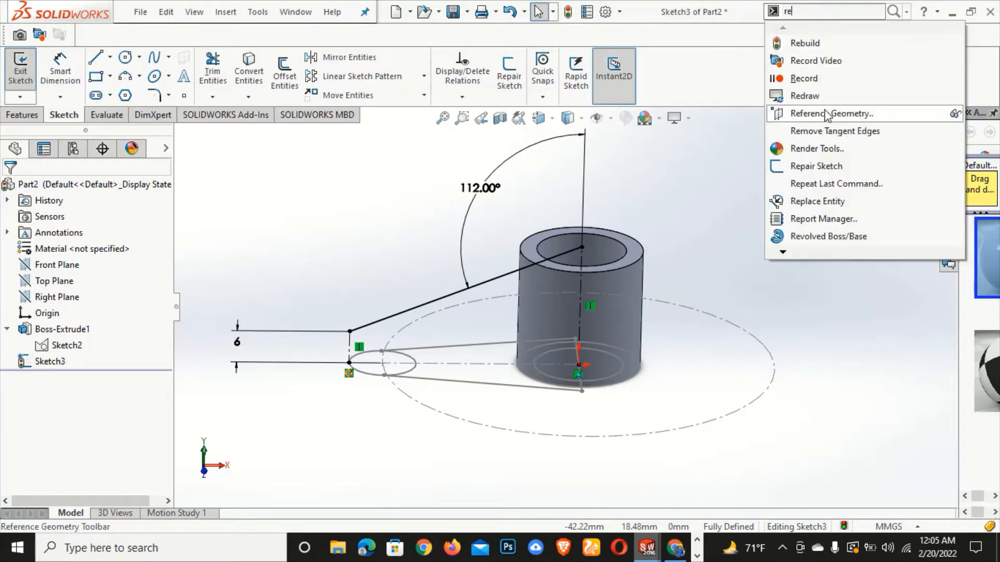
pyautogui.click(804, 78)
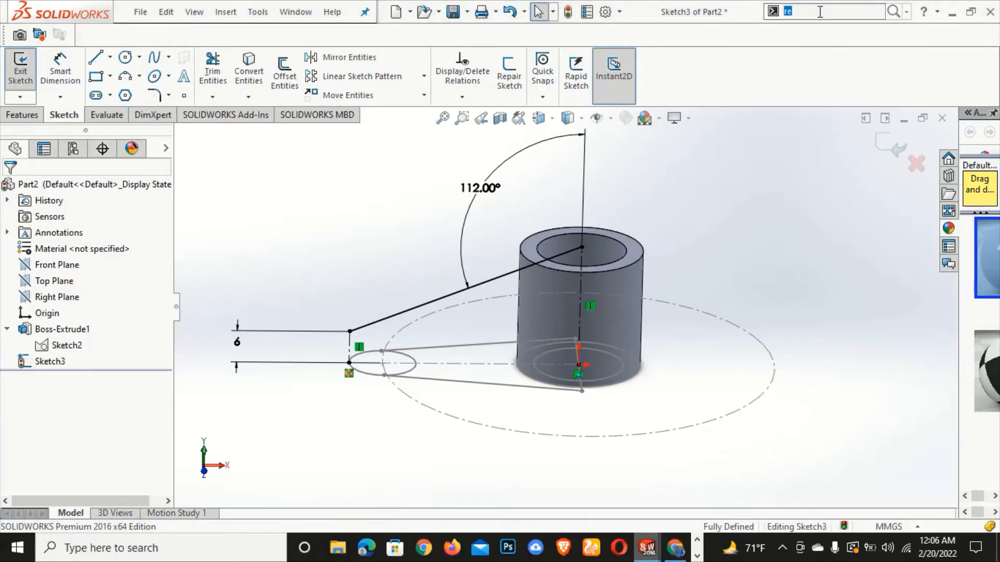
pyautogui.write('vo')
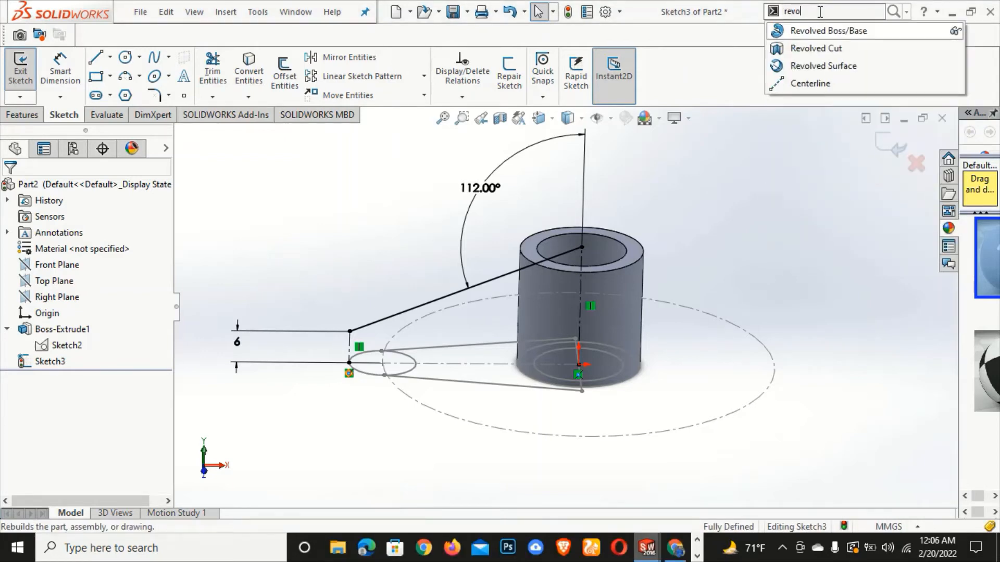
pyautogui.click(812, 66)
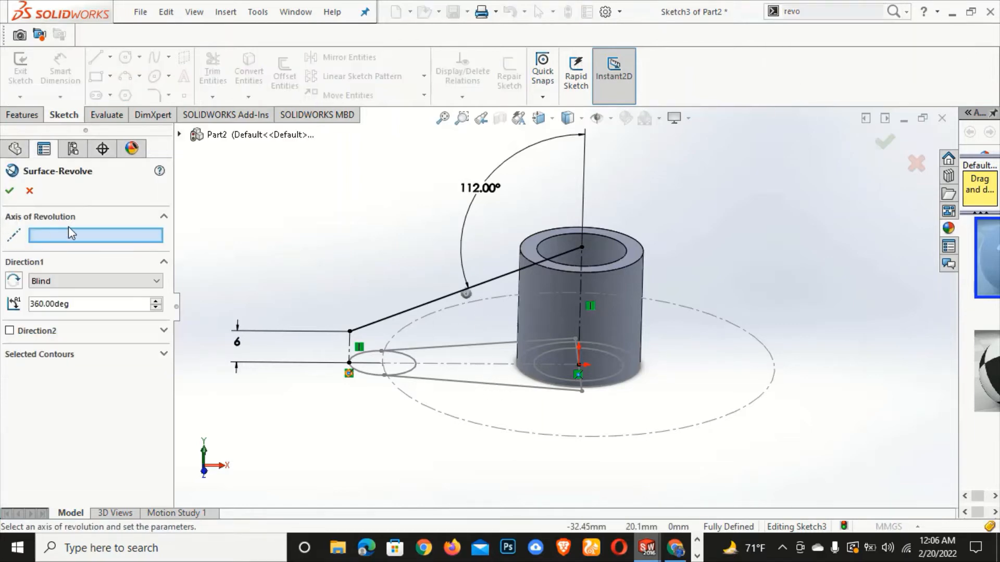
pyautogui.click(579, 309)
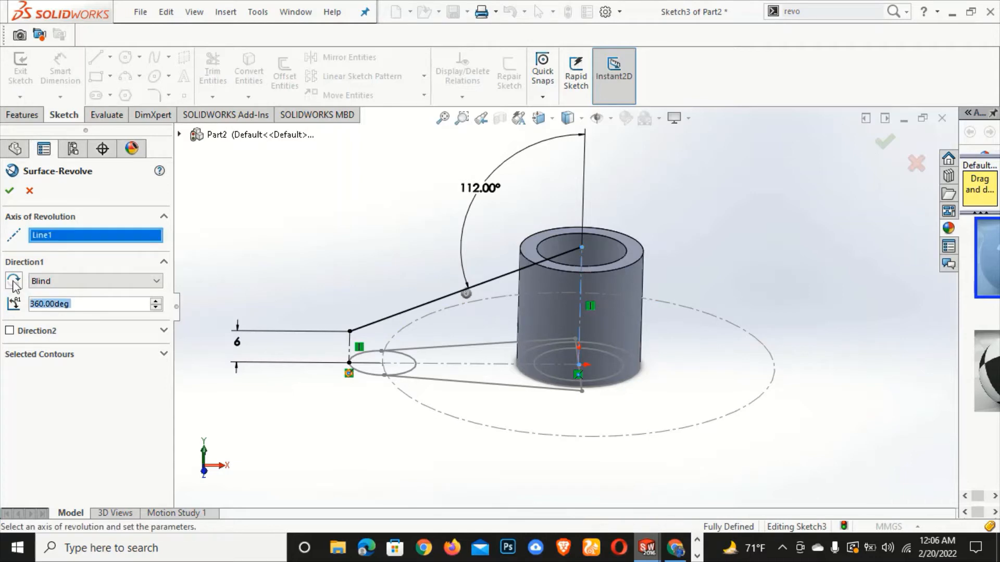
pyautogui.click(11, 192)
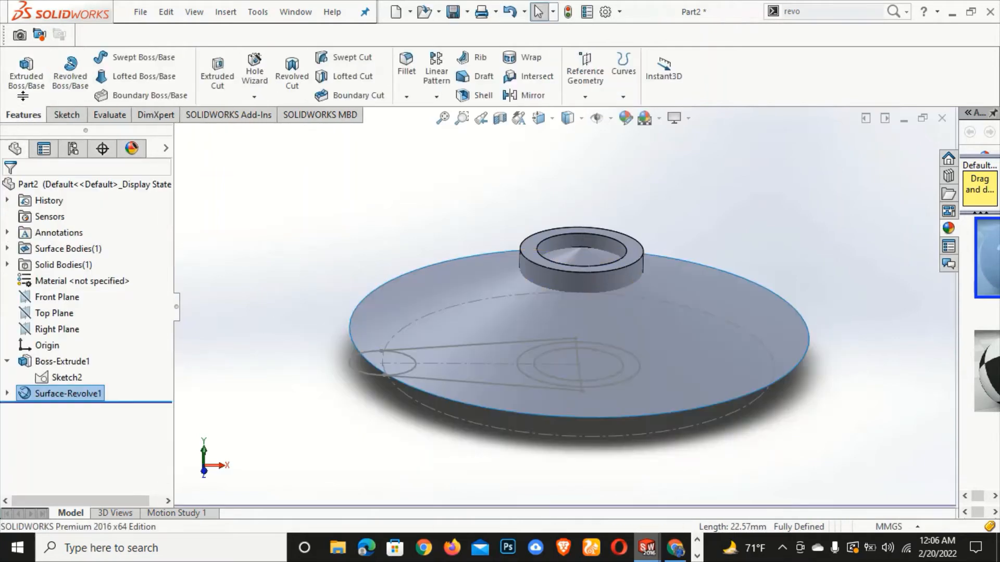
# - Set up a boss extrusion from the arm sketch with Thin Feature turned off and its preselected open contour removed
pyautogui.moveTo(283, 320); pyautogui.dragTo(298, 290, button='middle')
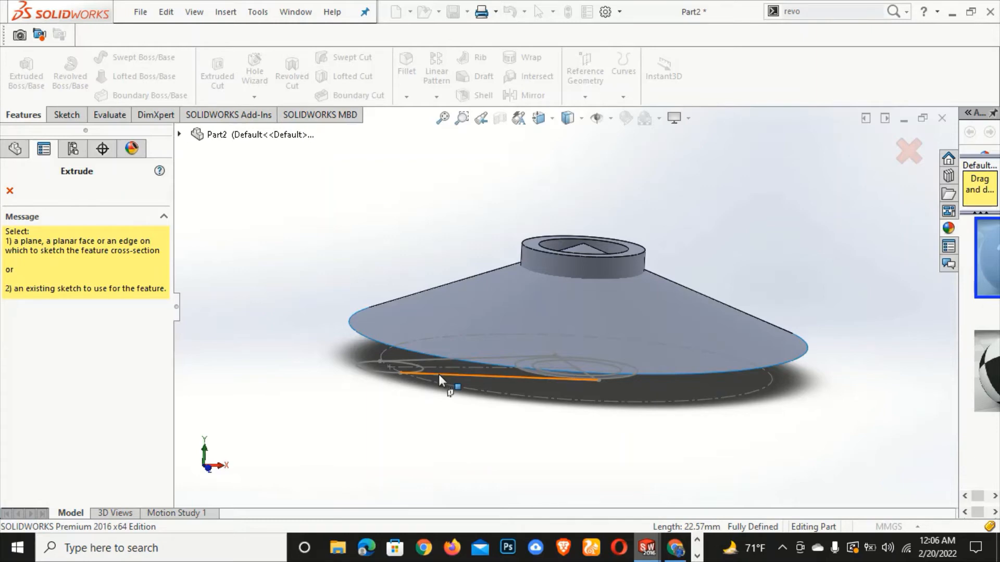
pyautogui.press('Escape')
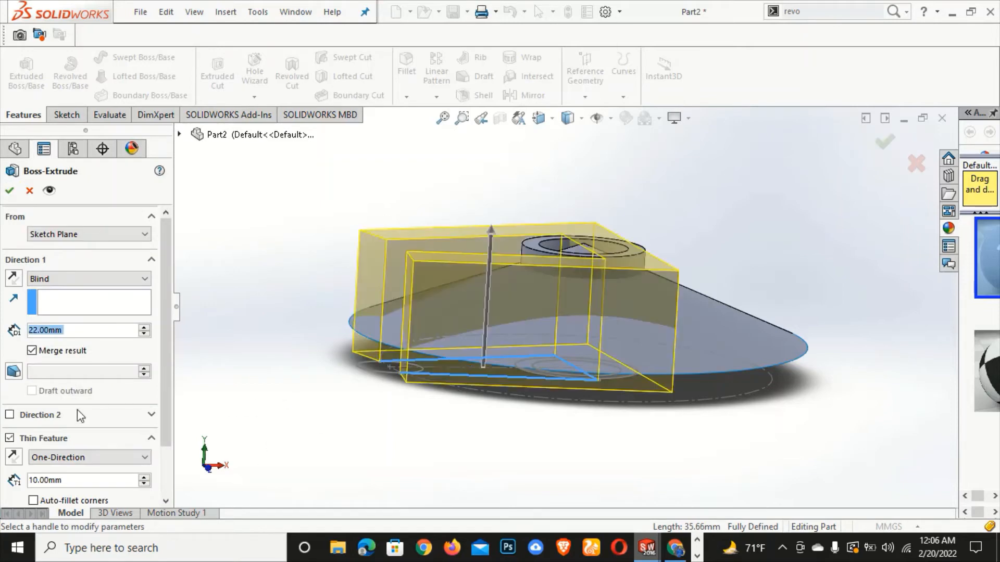
pyautogui.scroll(-3, 168, 290)
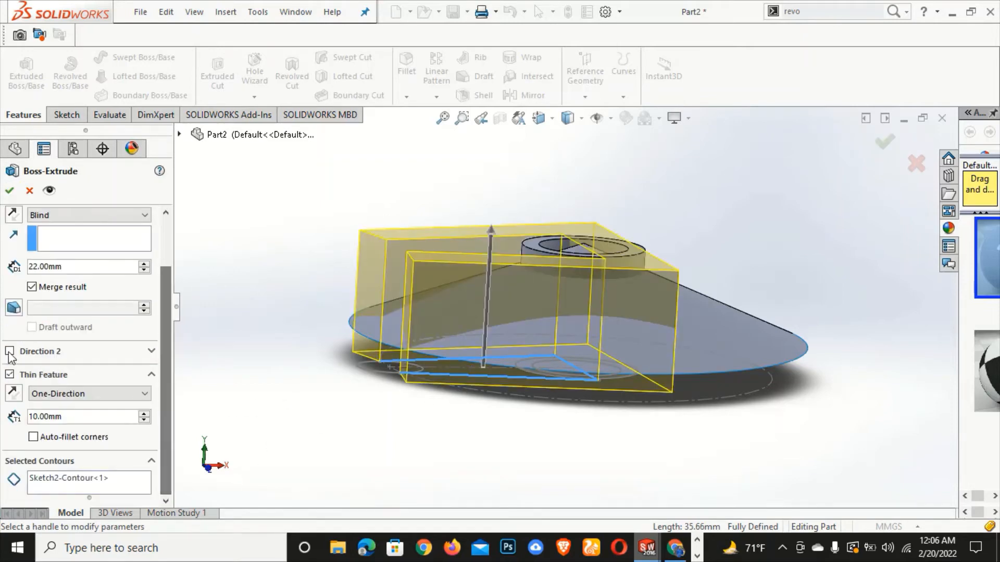
pyautogui.click(9, 375)
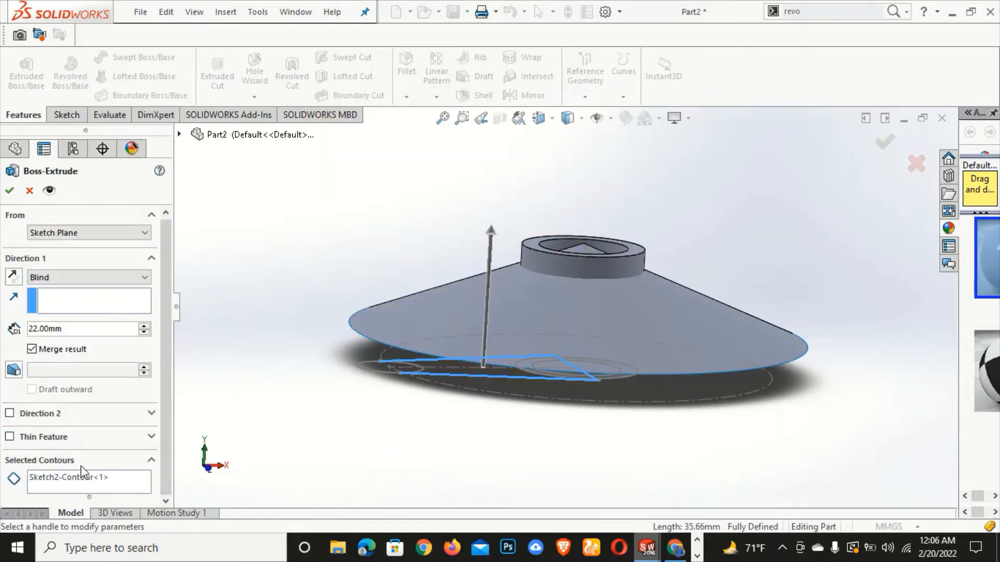
pyautogui.click(78, 481)
pyautogui.rightClick(77, 481)
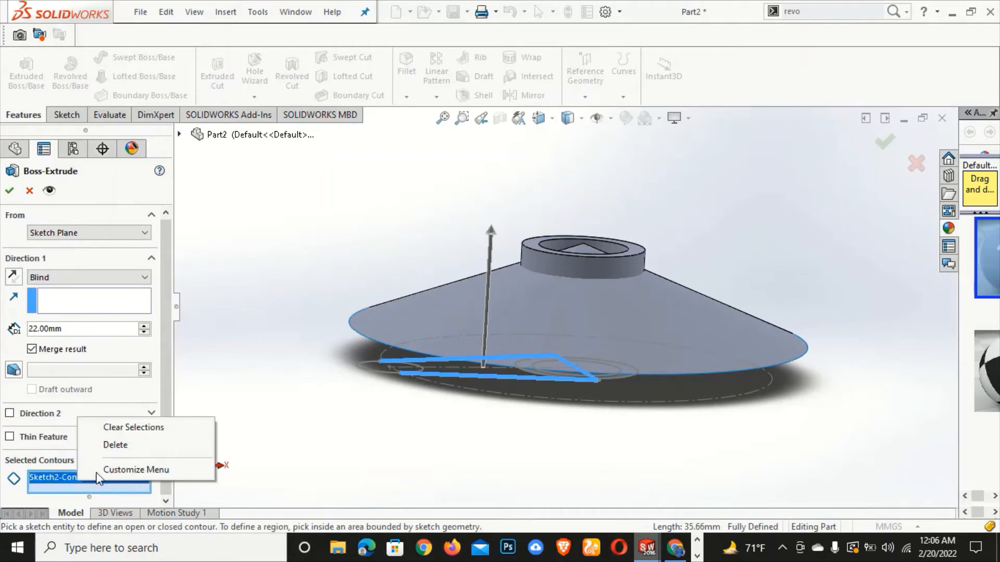
pyautogui.click(115, 445)
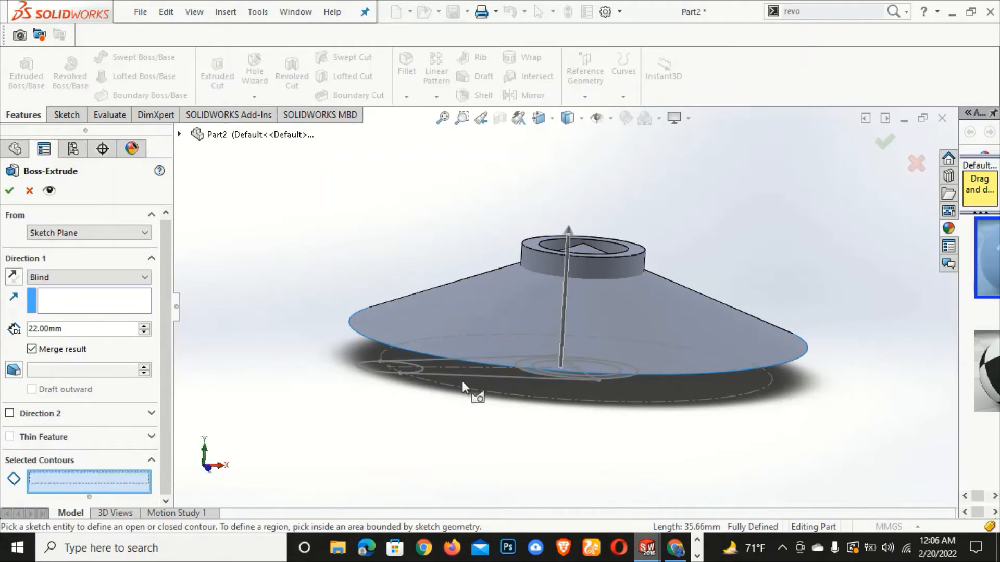
# - Extrude the arm region and its rounded tip region with the Up To Surface end condition, ending at the revolved surface
pyautogui.moveTo(461, 380); pyautogui.dragTo(485, 210, button='middle')
pyautogui.click(489, 272)
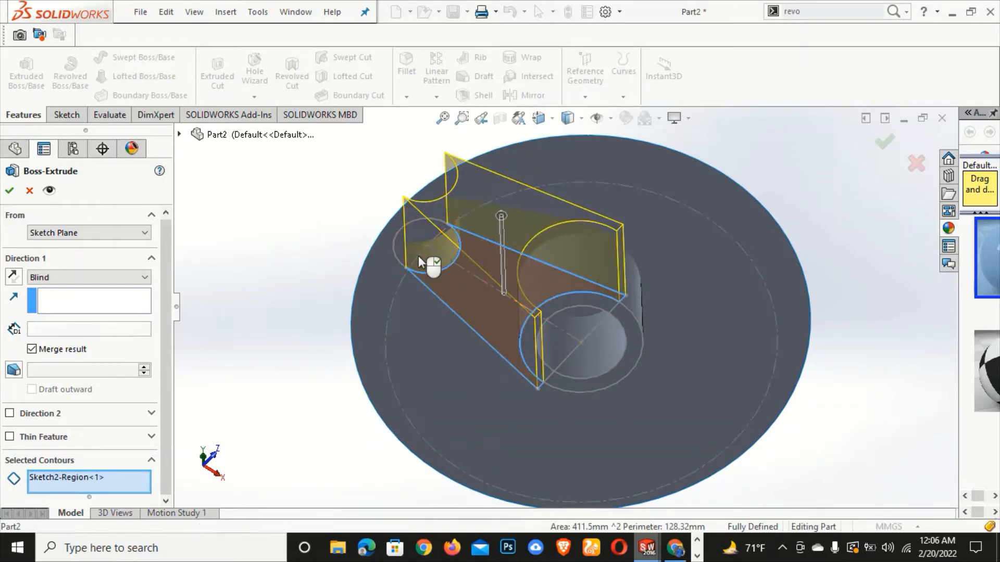
pyautogui.click(412, 239)
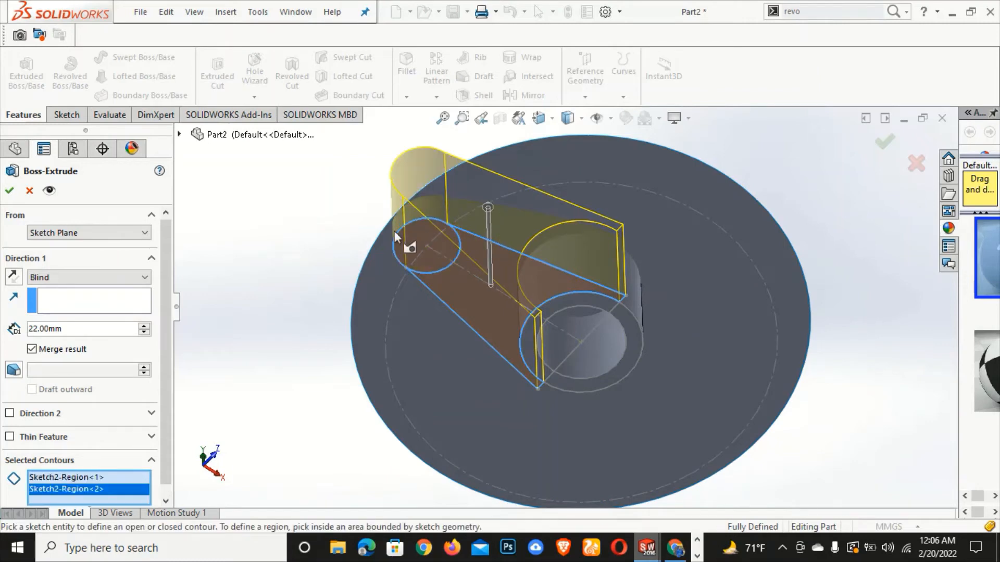
pyautogui.moveTo(394, 230)
pyautogui.mouseDown(button='middle')
pyautogui.moveTo(379, 354)
pyautogui.moveTo(364, 365)
pyautogui.mouseUp(button='middle')
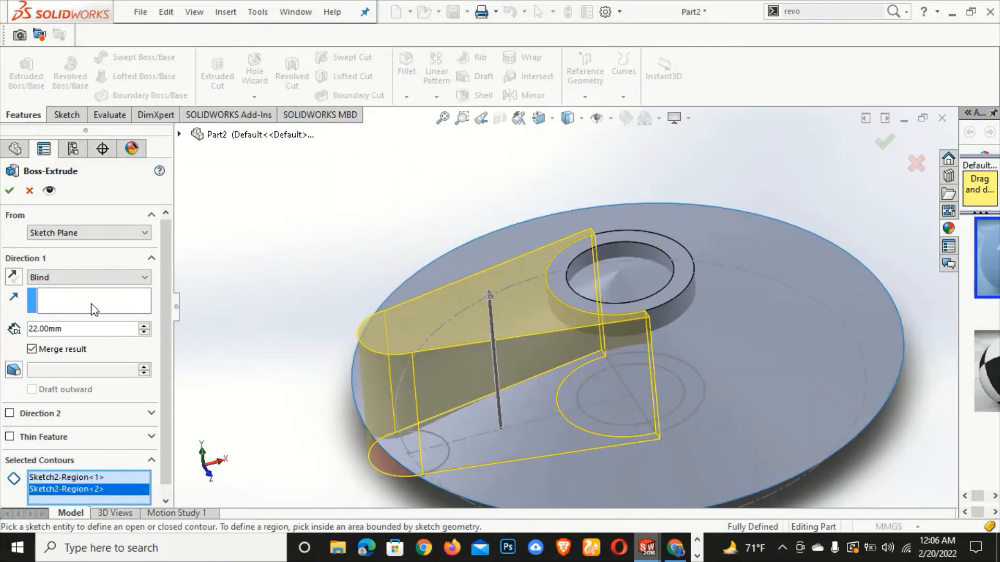
pyautogui.click(108, 277)
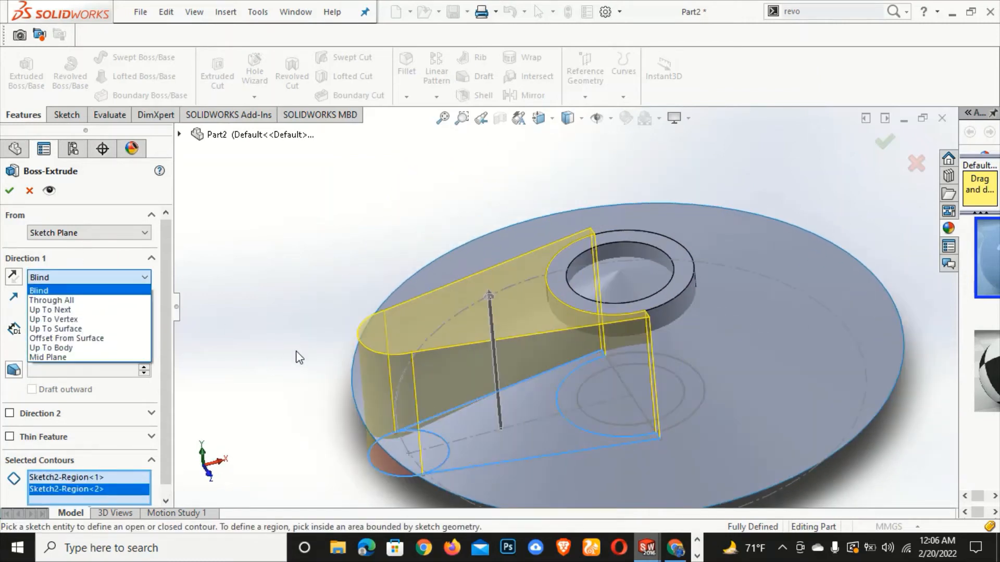
pyautogui.click(114, 329)
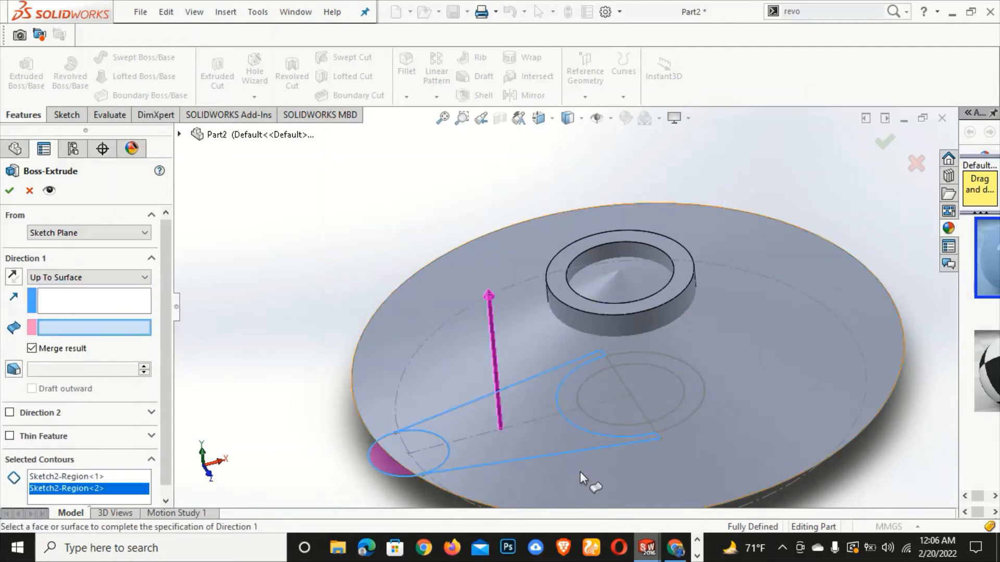
pyautogui.click(467, 339)
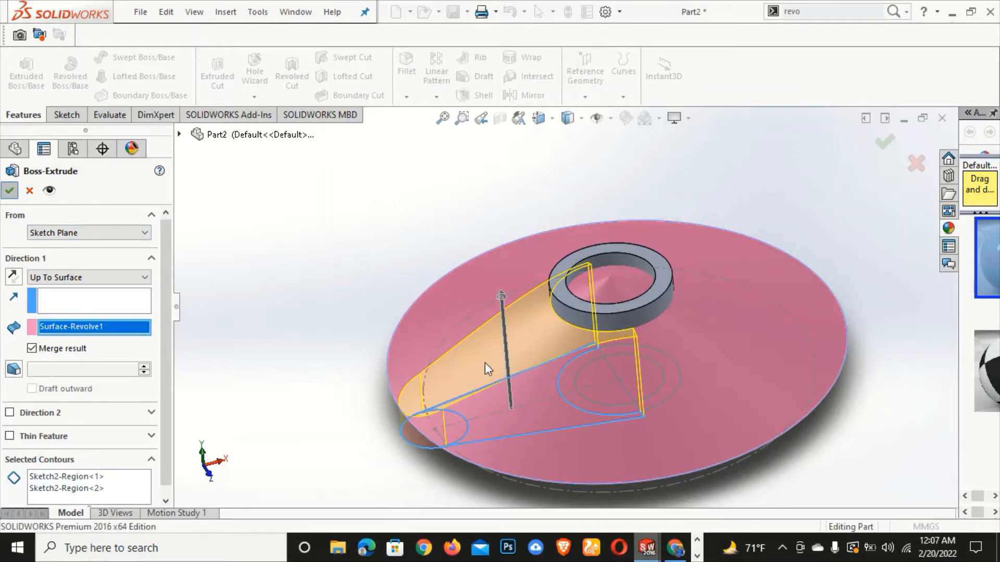
pyautogui.press('Return')
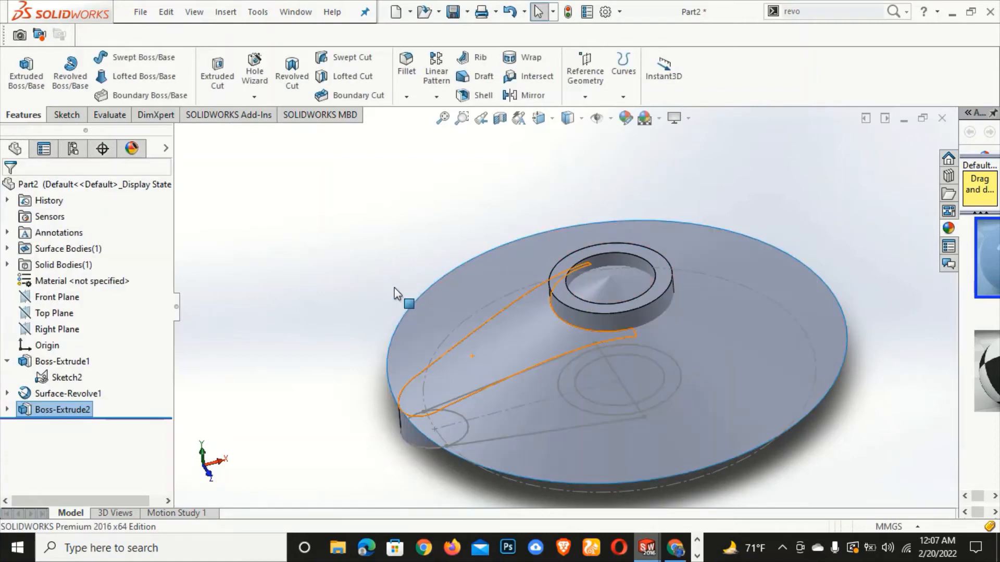
# - Hide the conical revolved surface covering the arm and hub
pyautogui.rightClick(695, 364)
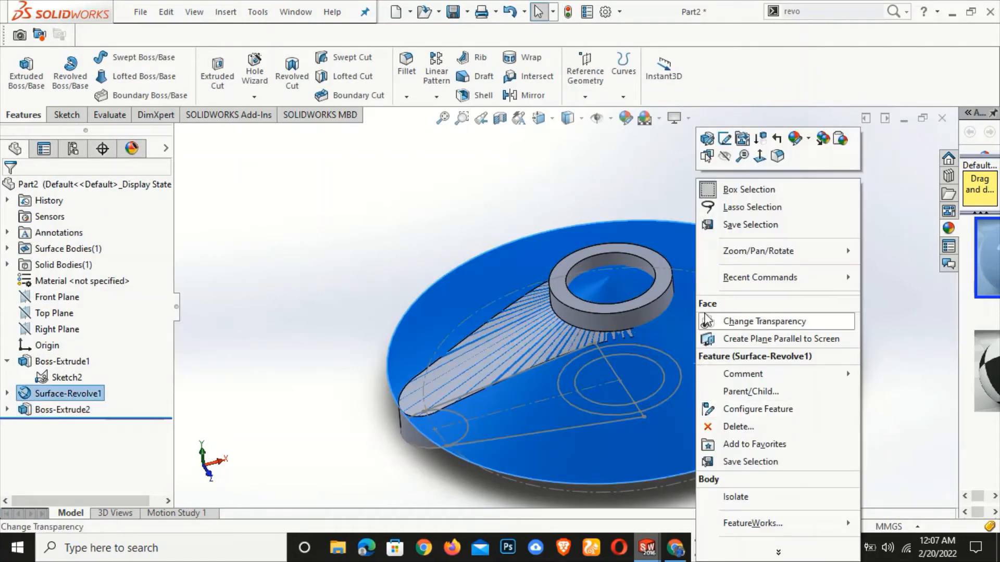
pyautogui.click(724, 157)
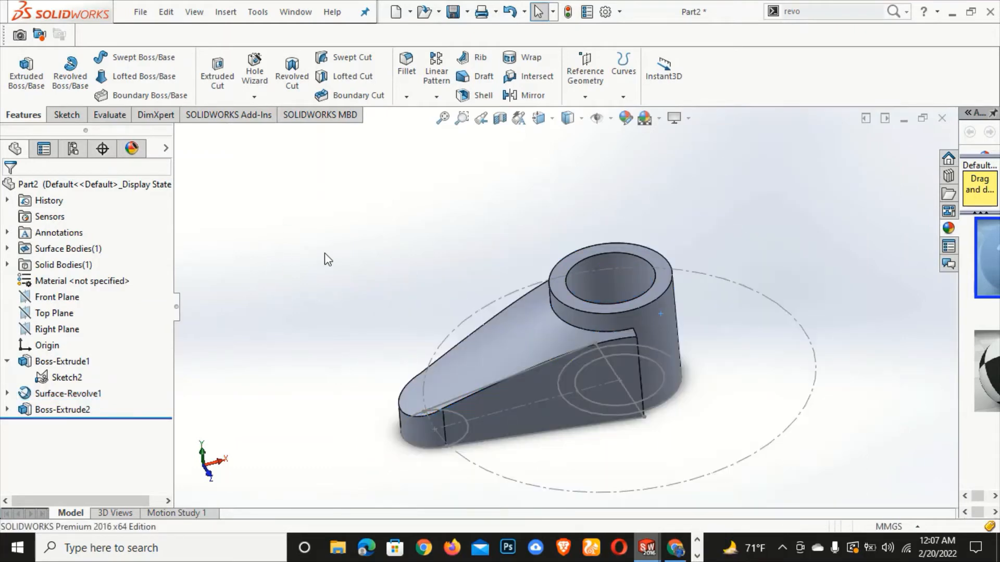
pyautogui.moveTo(324, 254); pyautogui.dragTo(315, 311, button='middle')
pyautogui.scroll(-1, 316, 312)
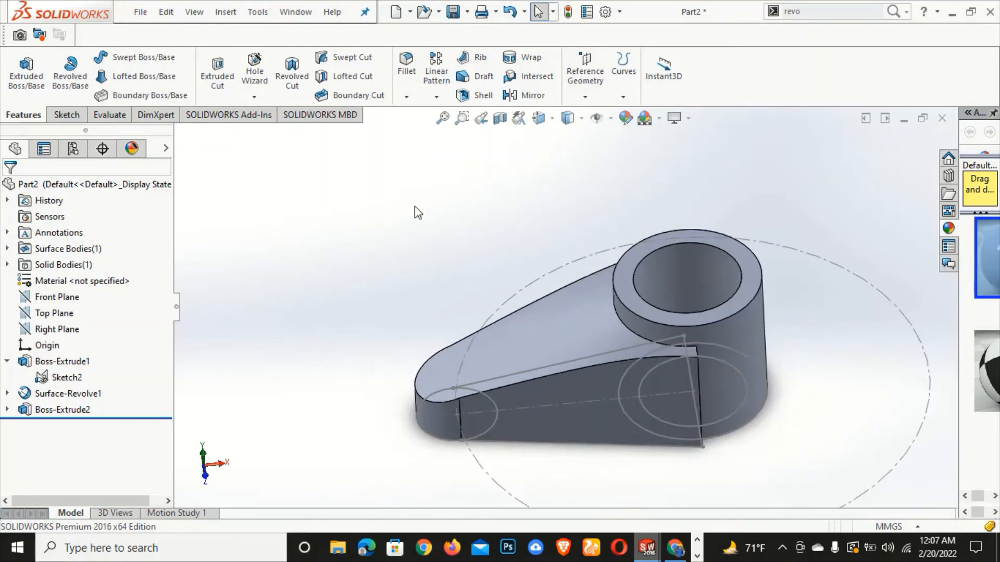
pyautogui.scroll(2, 681, 339)
pyautogui.scroll(-1, 679, 343)
# - Switch to the reference drawing in Chrome and check the callout for the counterbored holes at the arm tips
pyautogui.moveTo(672, 547)
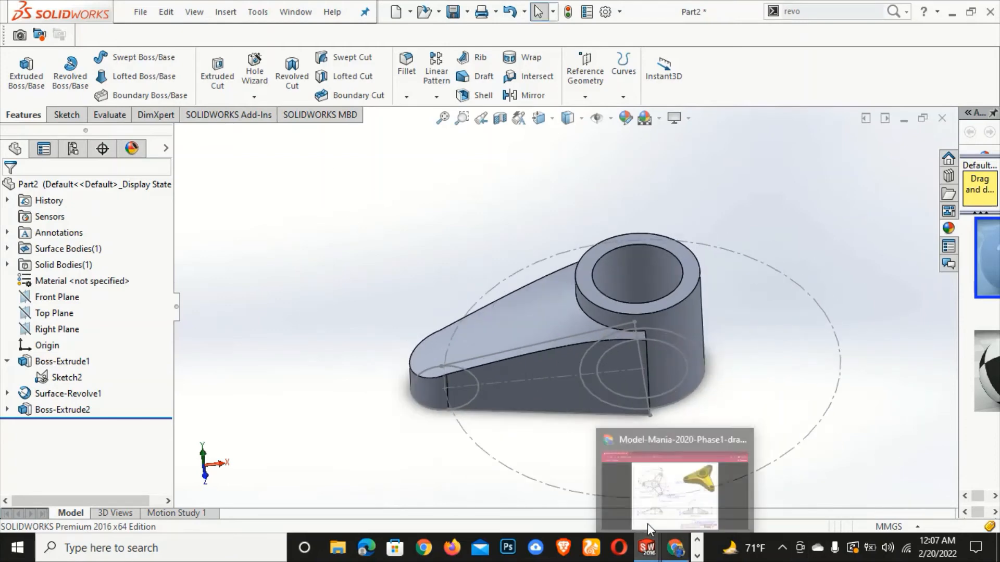
pyautogui.click(669, 555)
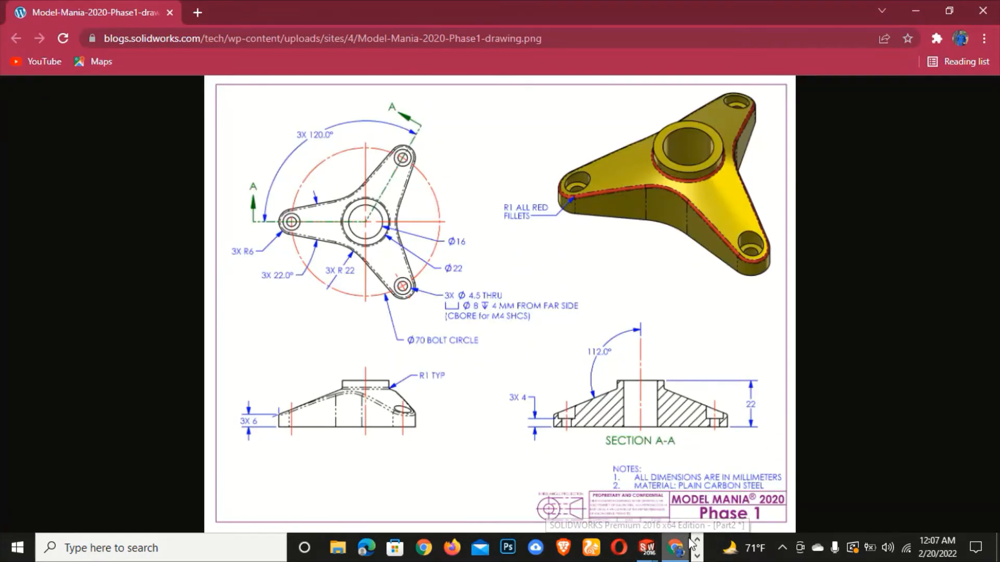
pyautogui.click(668, 559)
pyautogui.click(667, 560)
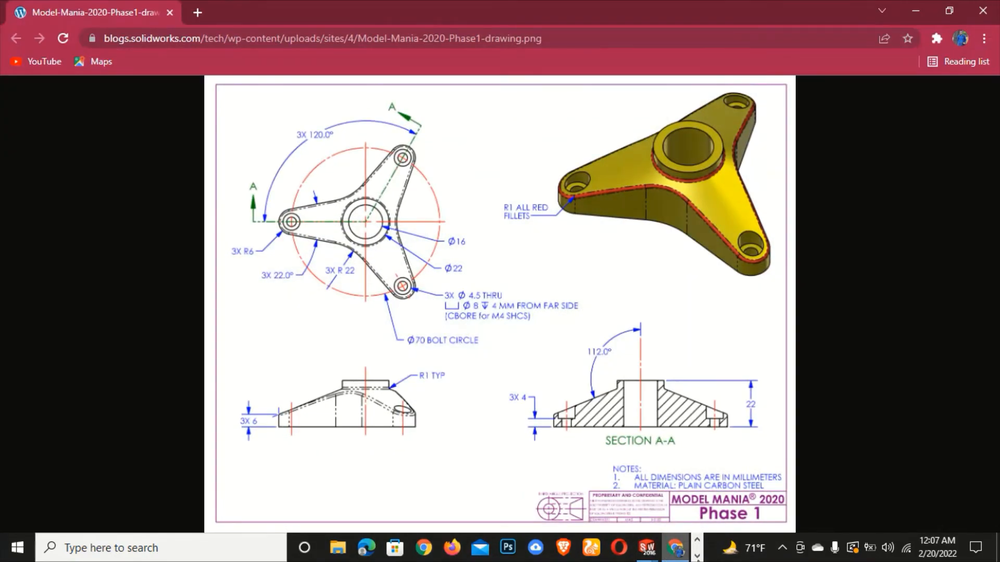
pyautogui.click(676, 555)
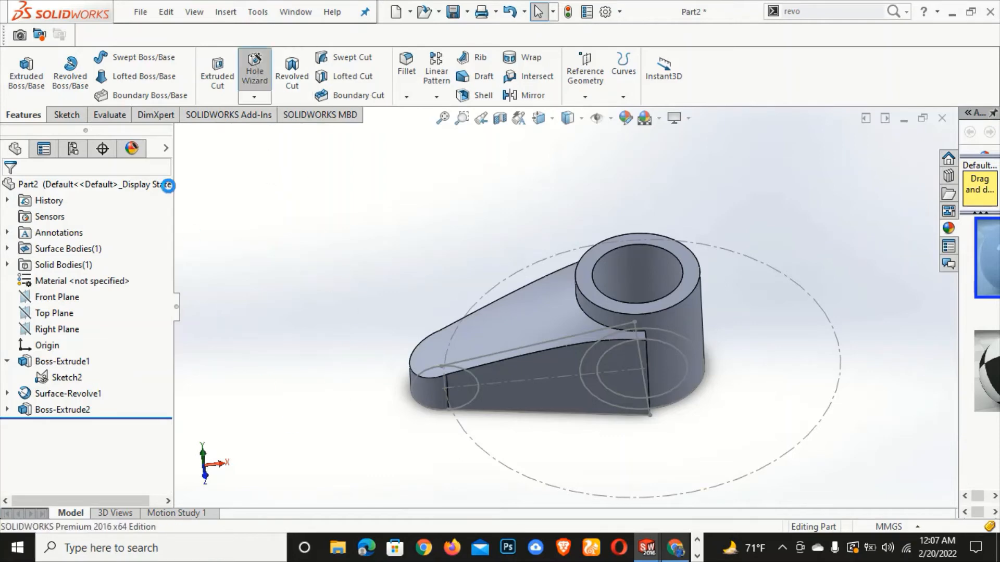
pyautogui.click(683, 553)
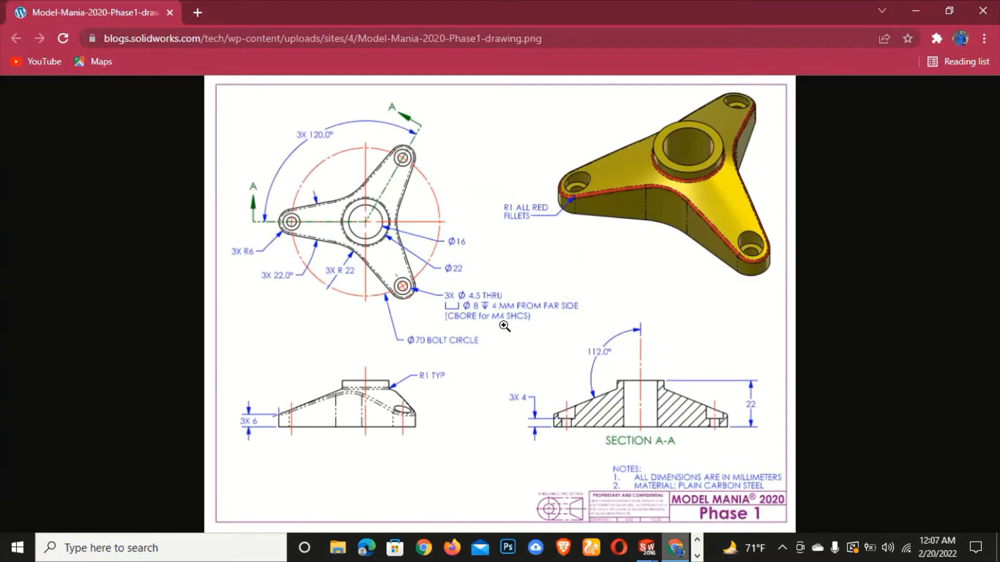
# - Return to SOLIDWORKS, define a counterbored Hole Wizard hole for an ANSI Metric Socket Head Cap Screw, size M4, and open its position settings
pyautogui.click(670, 548)
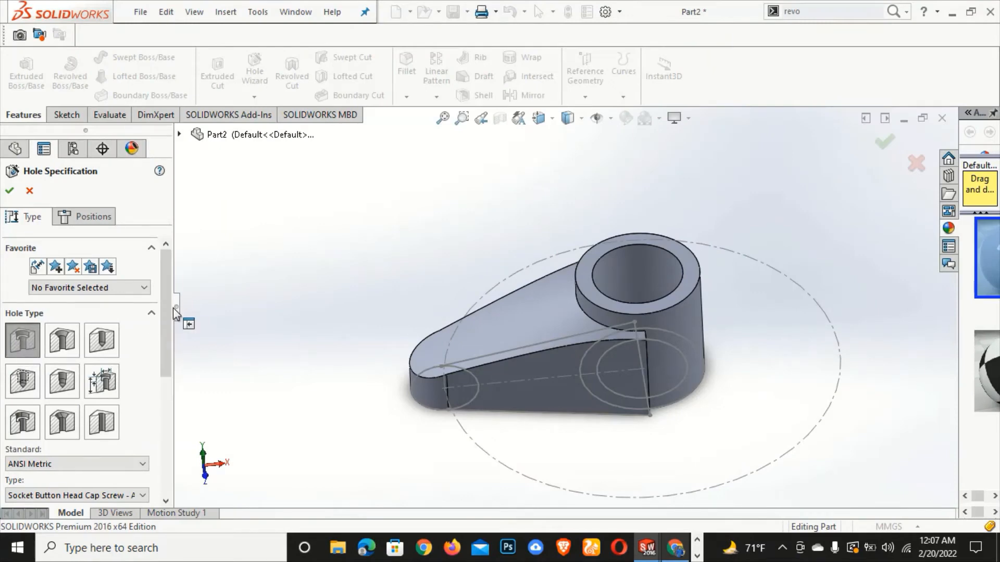
pyautogui.moveTo(167, 308); pyautogui.dragTo(166, 386)
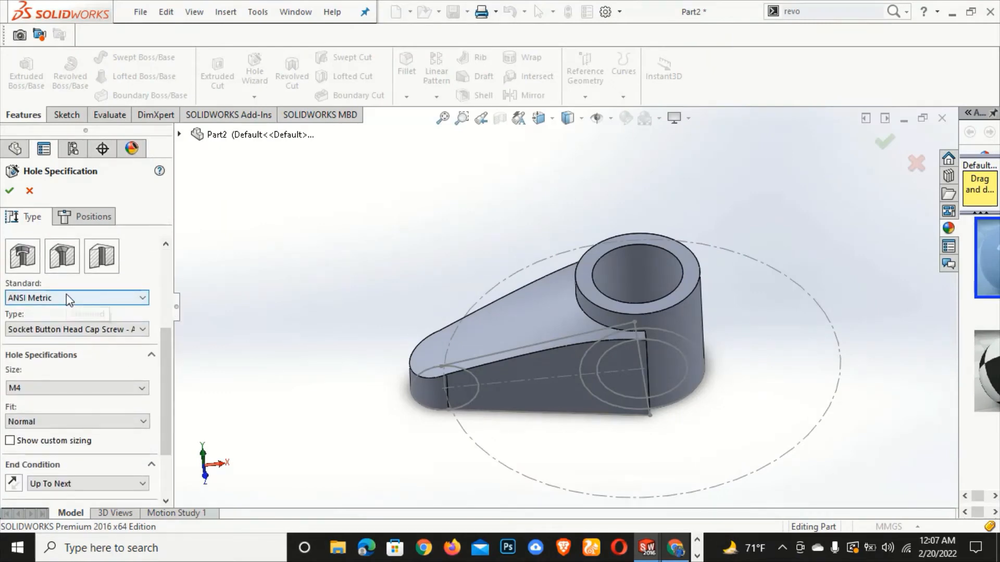
pyautogui.click(79, 329)
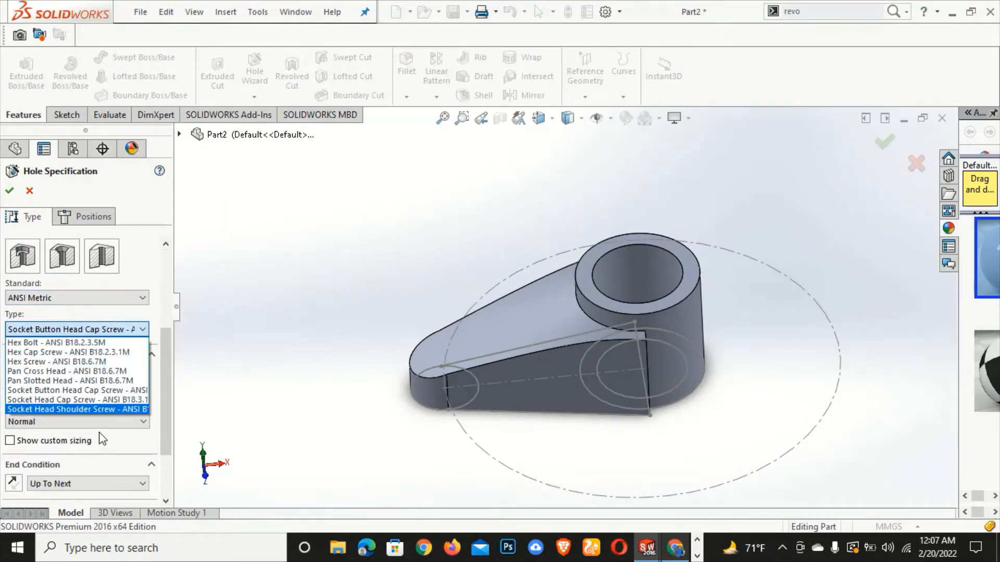
pyautogui.click(90, 400)
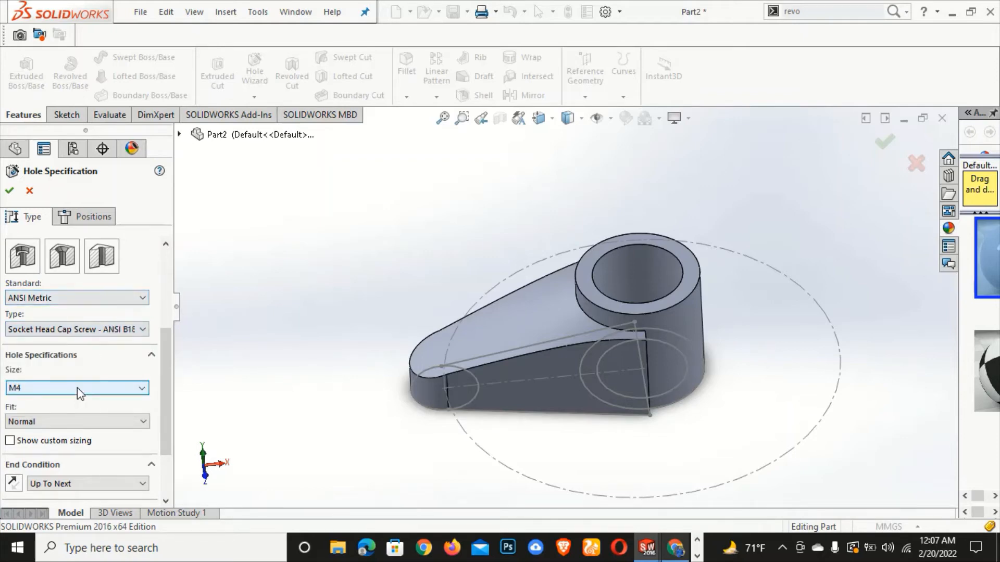
pyautogui.click(78, 393)
pyautogui.click(74, 411)
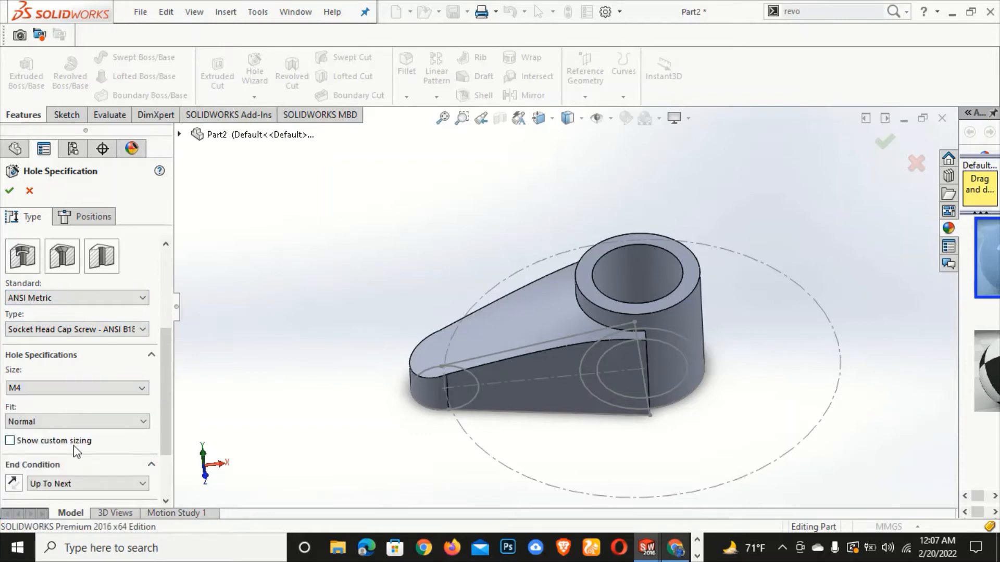
pyautogui.moveTo(163, 380); pyautogui.dragTo(163, 414)
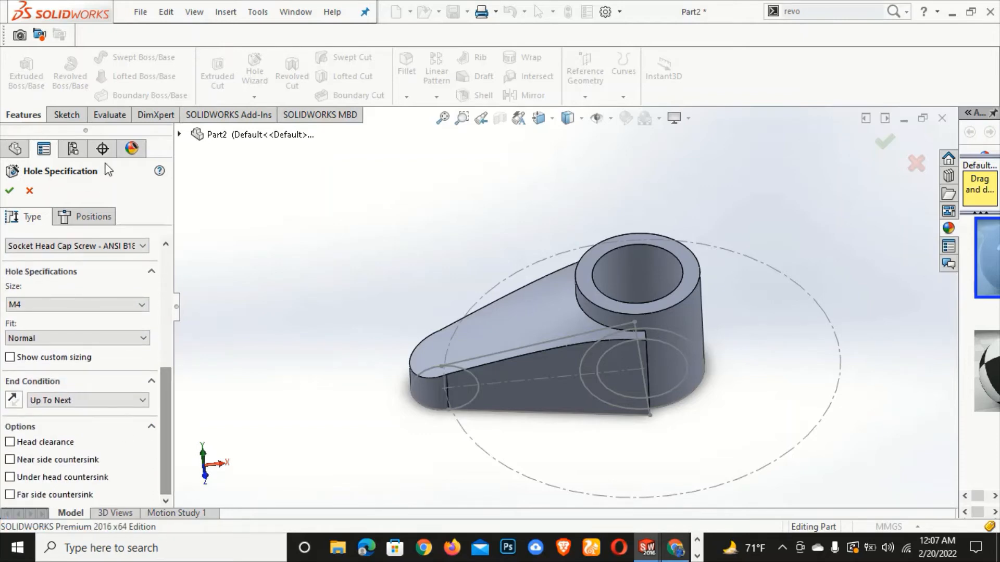
pyautogui.click(84, 217)
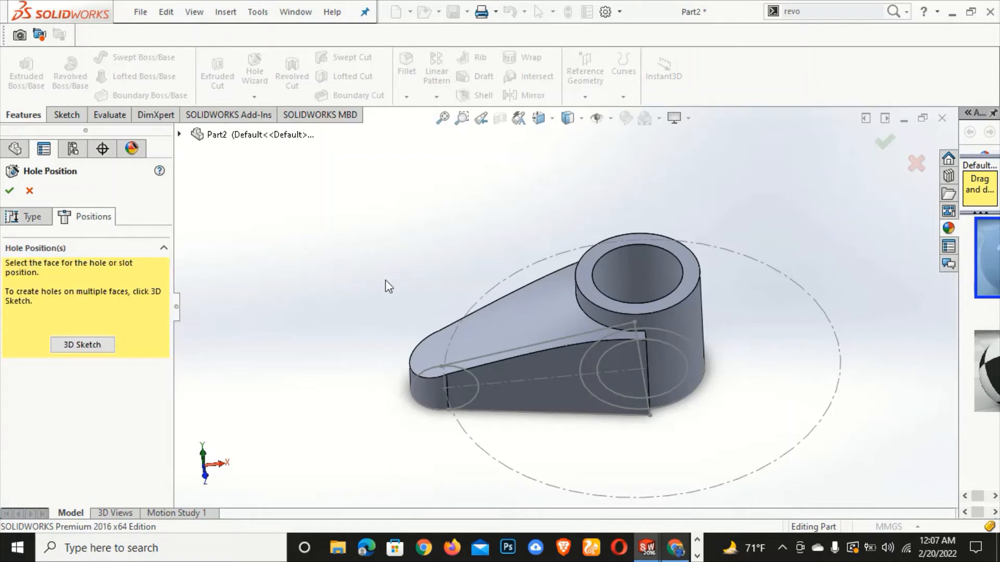
# - Show the temporary axes and pick the hub's flat upper ring face as the placement face for the counterbored hole
pyautogui.click(596, 118)
pyautogui.click(624, 159)
pyautogui.moveTo(417, 267); pyautogui.dragTo(603, 561, button='middle')
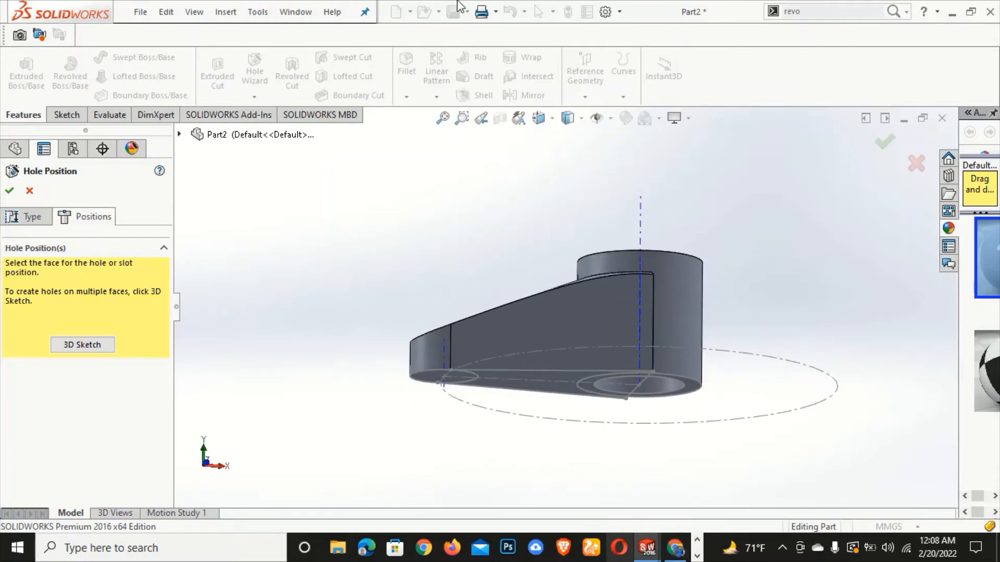
pyautogui.moveTo(545, 179); pyautogui.dragTo(590, 258, button='middle')
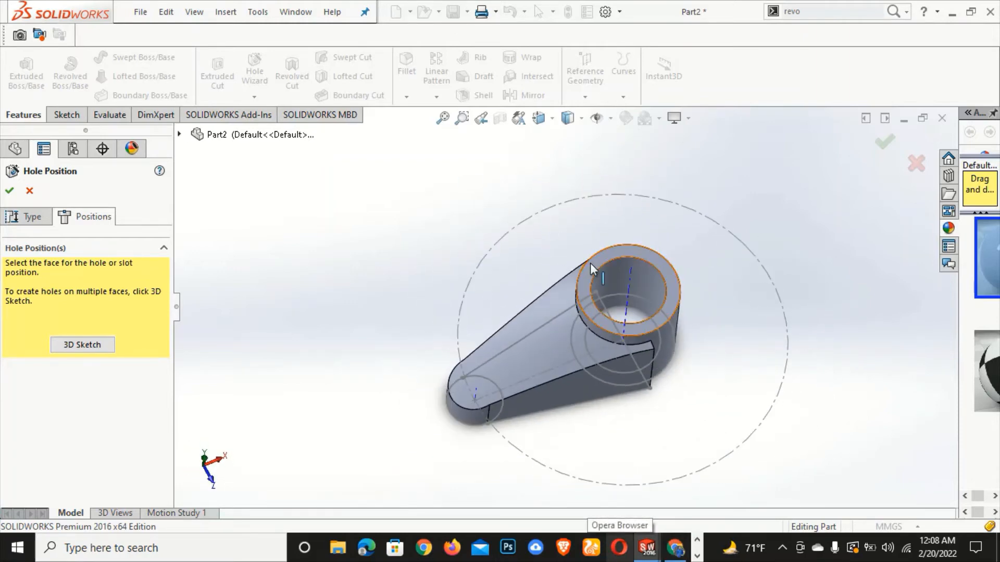
pyautogui.click(589, 267)
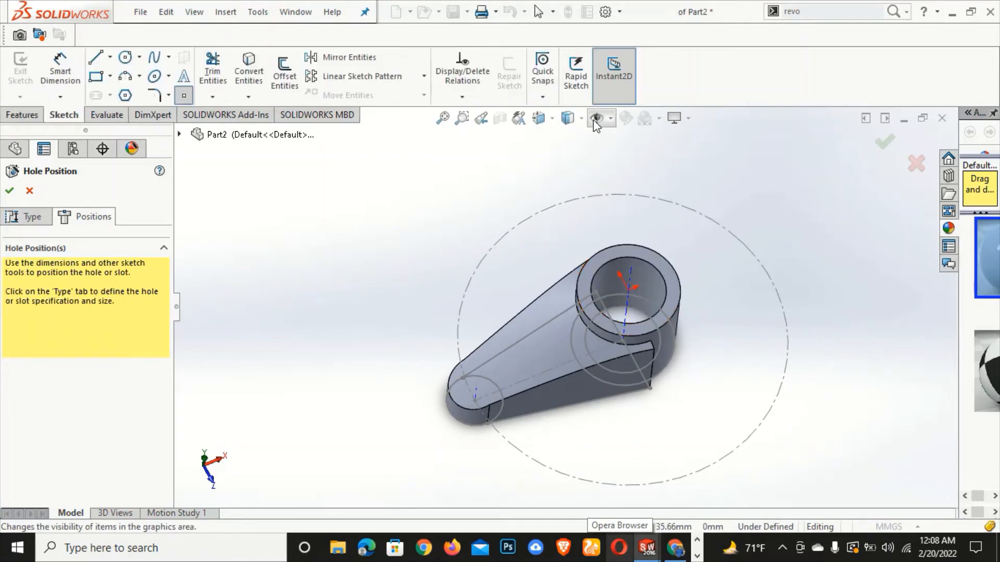
# - View the hole placement face straight on, place the M4 counterbored hole at the centre of the arm's rounded tip, and finish the hole
pyautogui.click(539, 118)
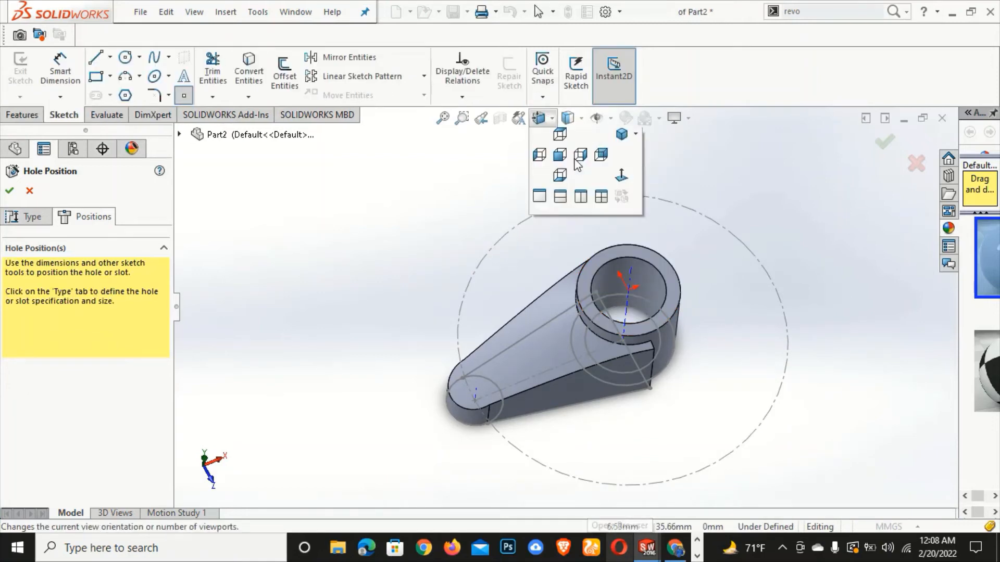
pyautogui.click(621, 201)
pyautogui.scroll(-4, 426, 301)
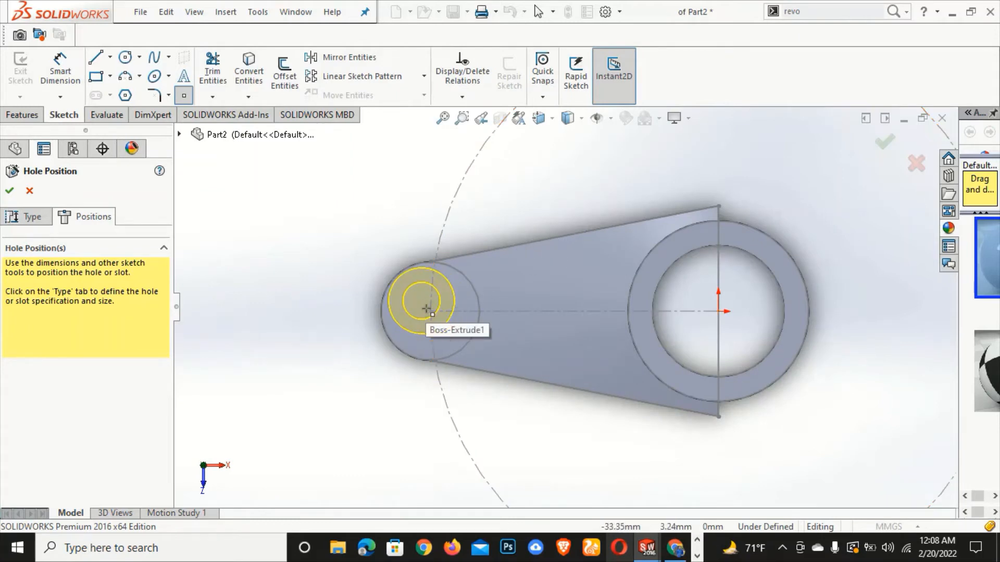
pyautogui.scroll(-4, 426, 311)
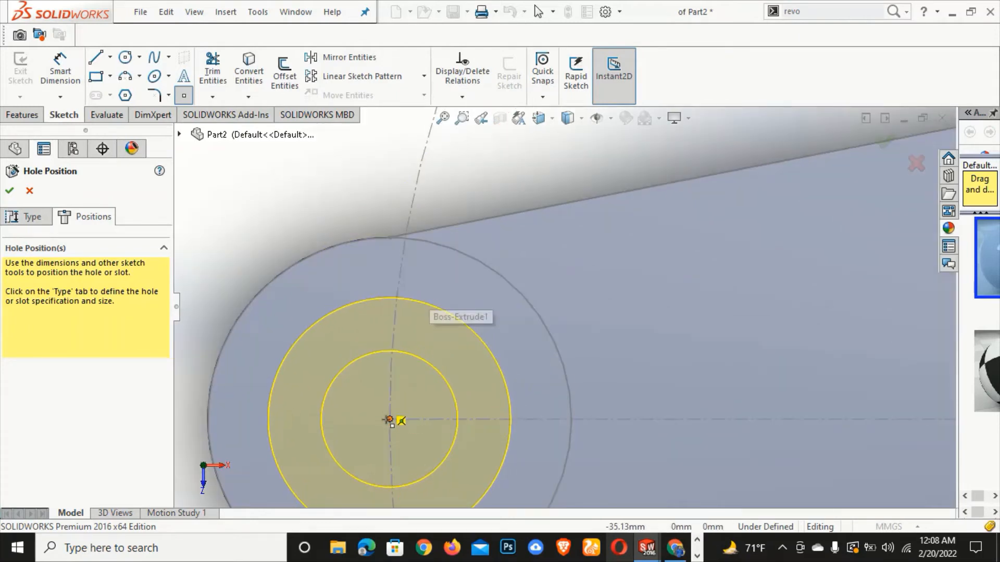
pyautogui.click(390, 420)
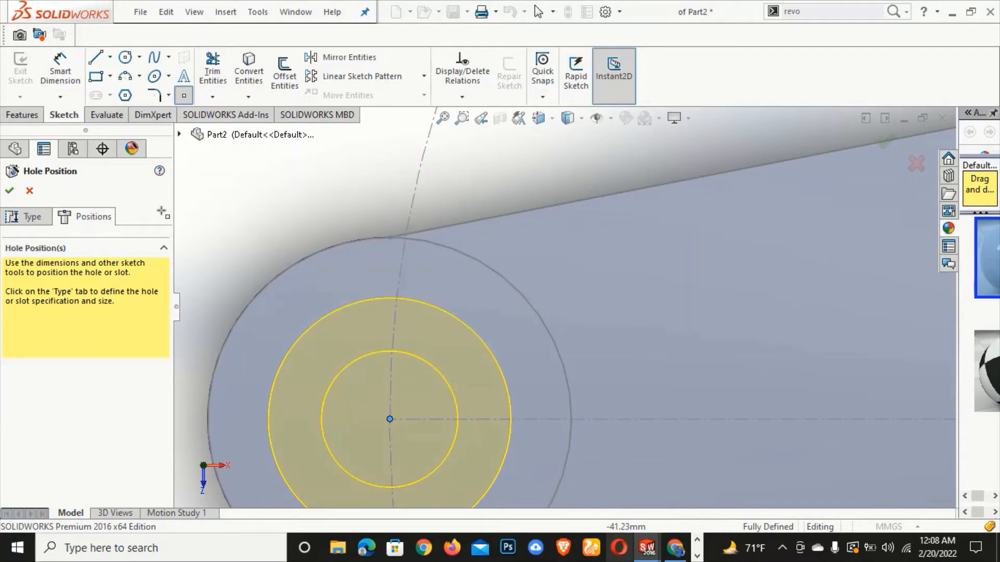
pyautogui.click(9, 191)
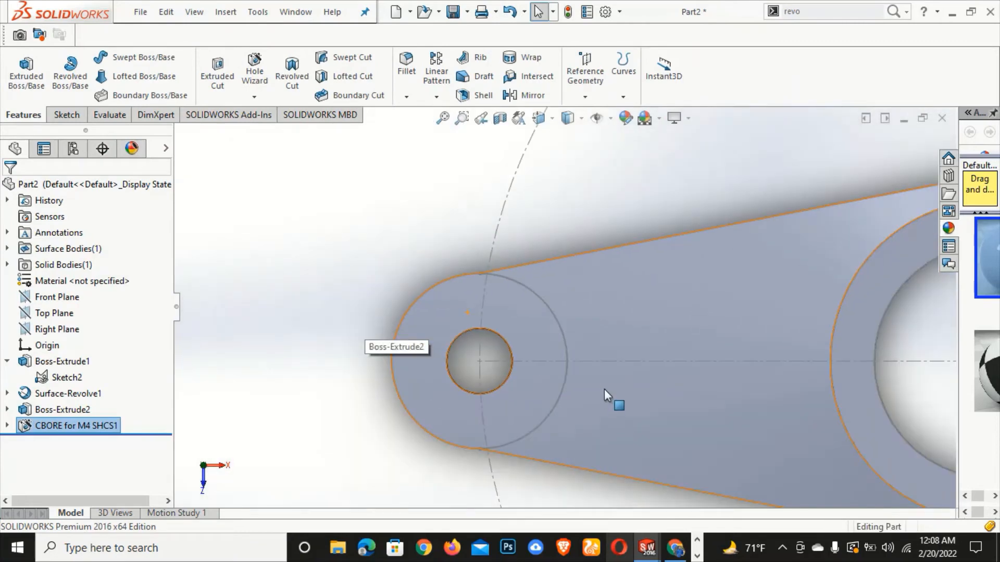
# - Open Sketch5, the profile sketch of the M4 counterbored hole, for editing and view it normal to its plane
pyautogui.moveTo(607, 397); pyautogui.dragTo(607, 319, button='middle')
pyautogui.scroll(3, 607, 319)
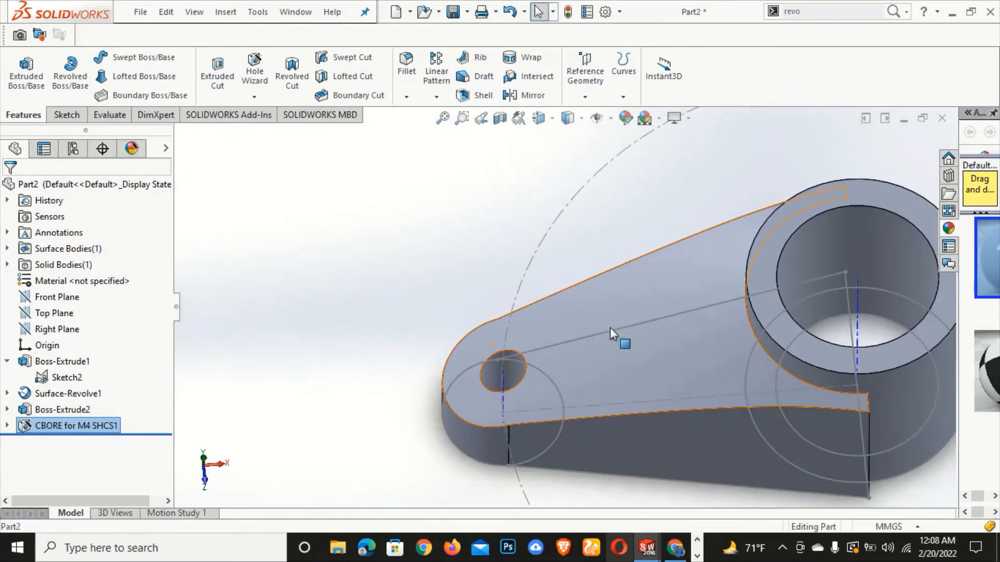
pyautogui.scroll(2, 751, 345)
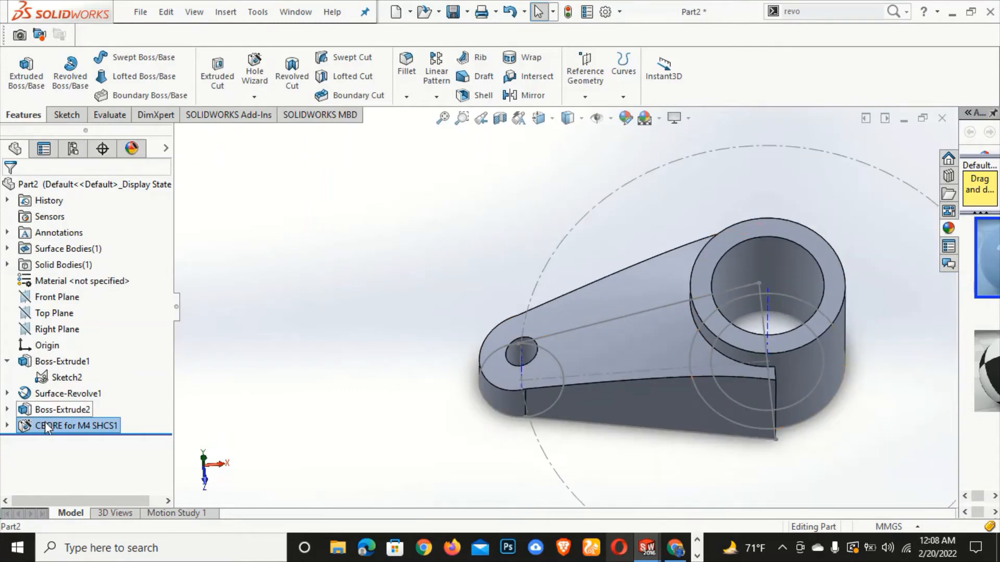
pyautogui.click(8, 426)
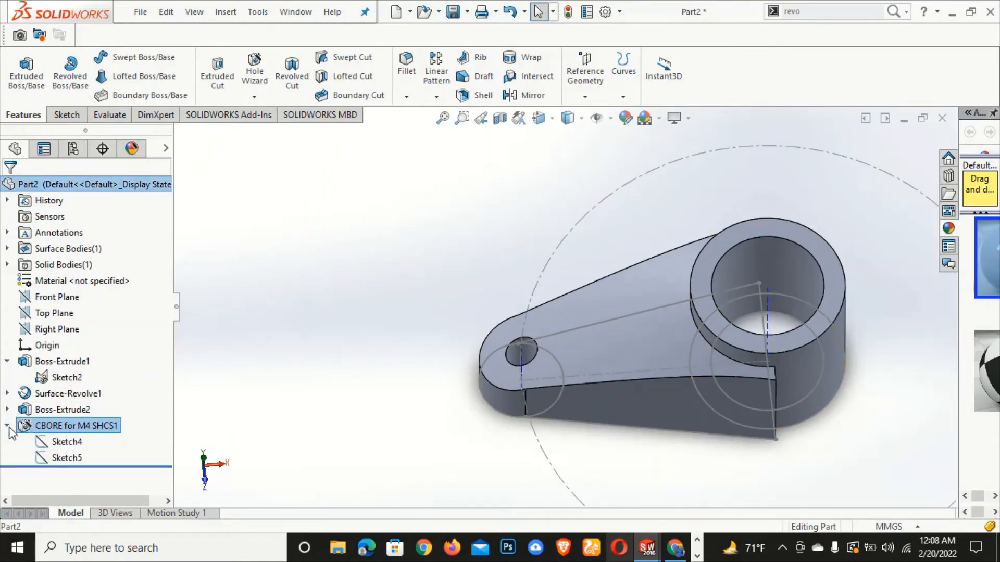
pyautogui.click(45, 458)
pyautogui.rightClick(45, 458)
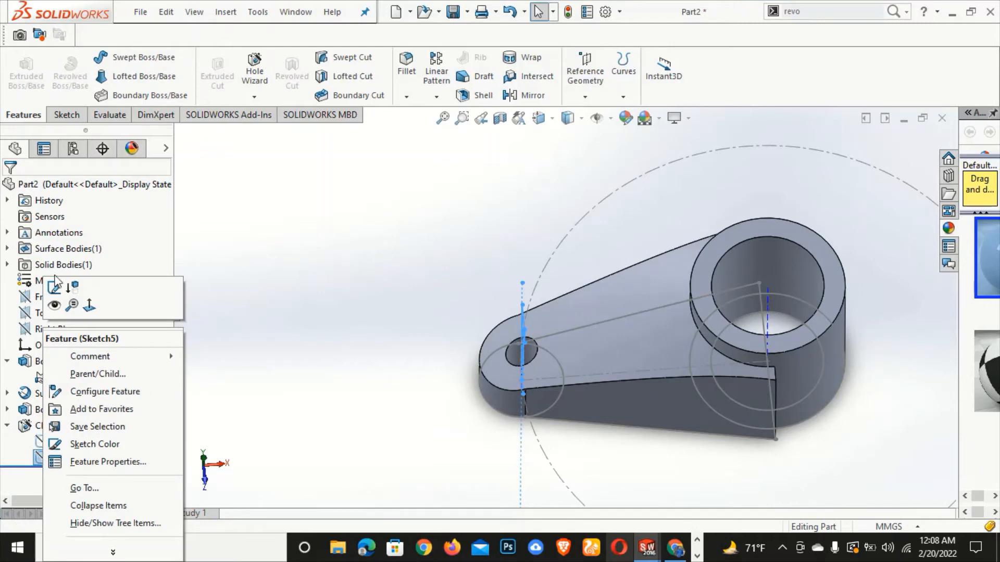
pyautogui.click(54, 285)
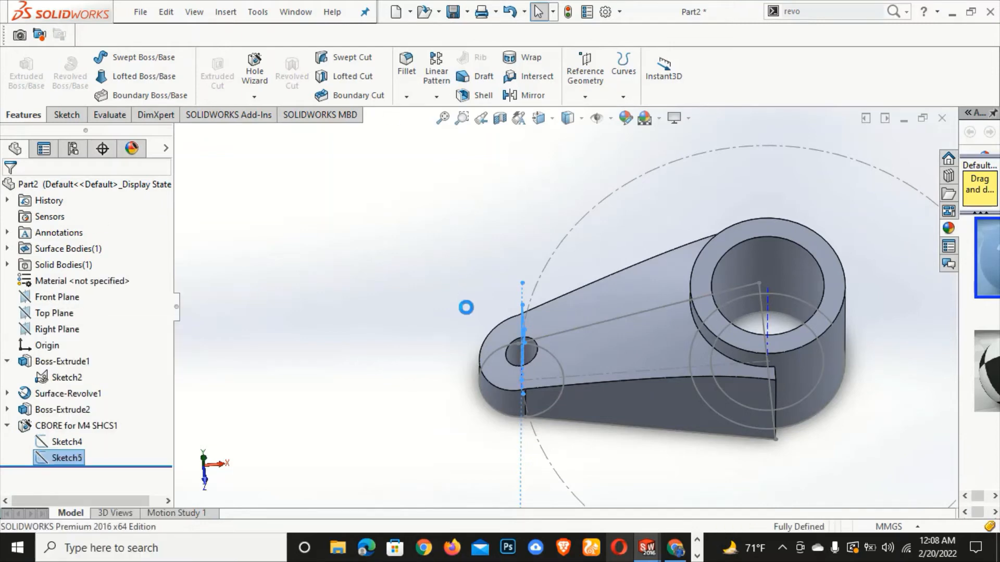
pyautogui.click(539, 118)
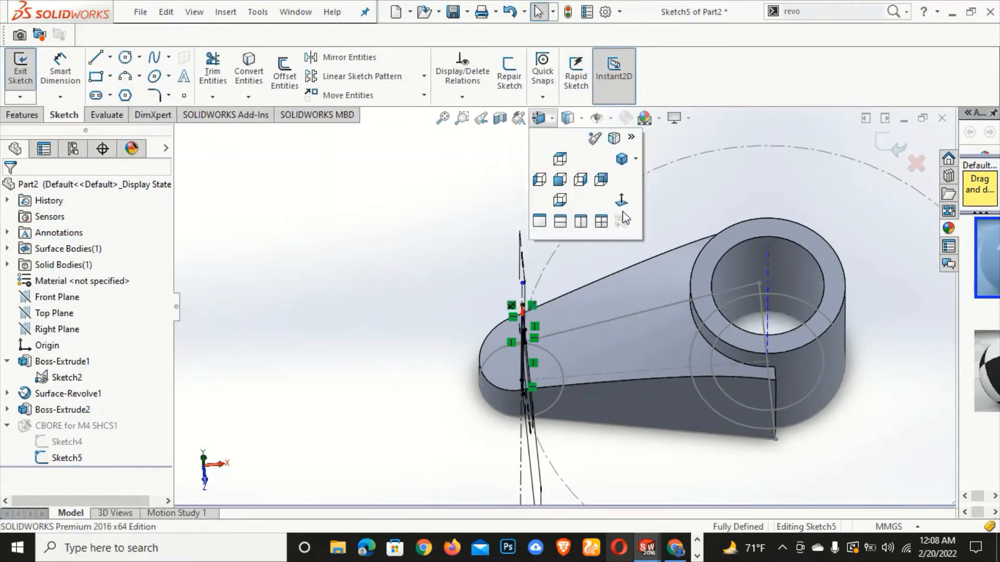
pyautogui.click(622, 203)
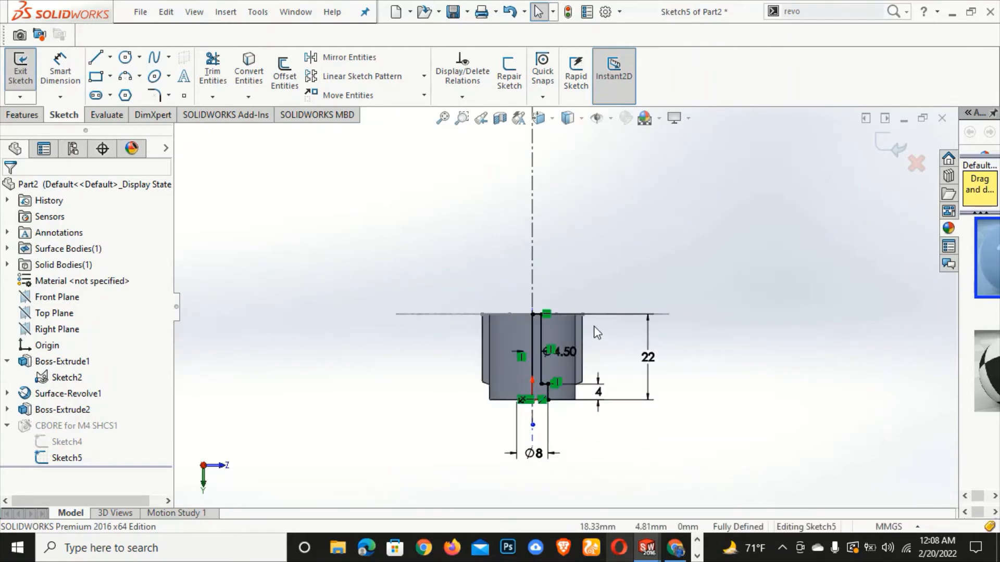
# - Inspect the counterbore depth in the hole profile, and switch to the reference drawing in Chrome to compare it with the callout and Section A-A
pyautogui.scroll(-5, 596, 339)
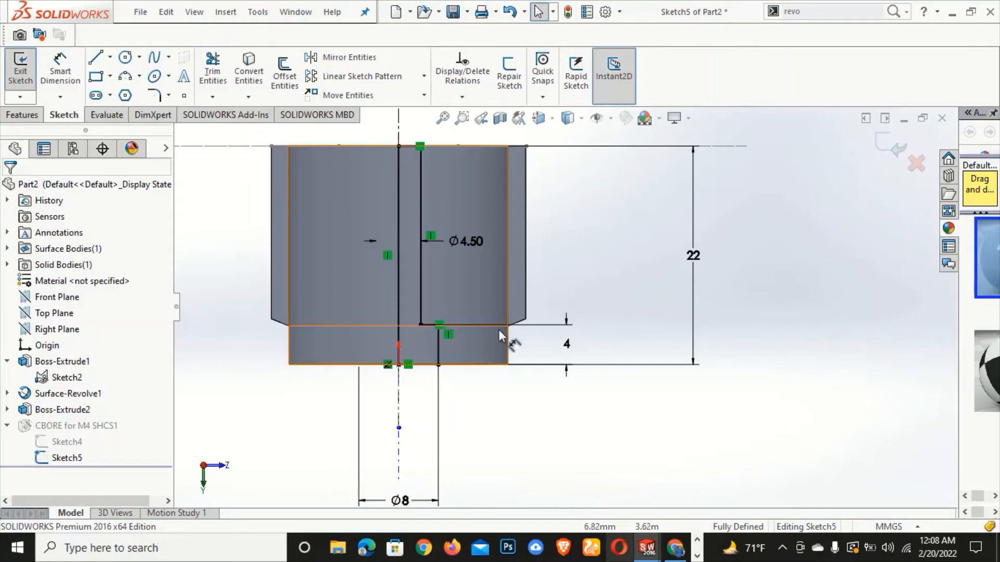
pyautogui.moveTo(447, 348); pyautogui.dragTo(352, 368, button='middle')
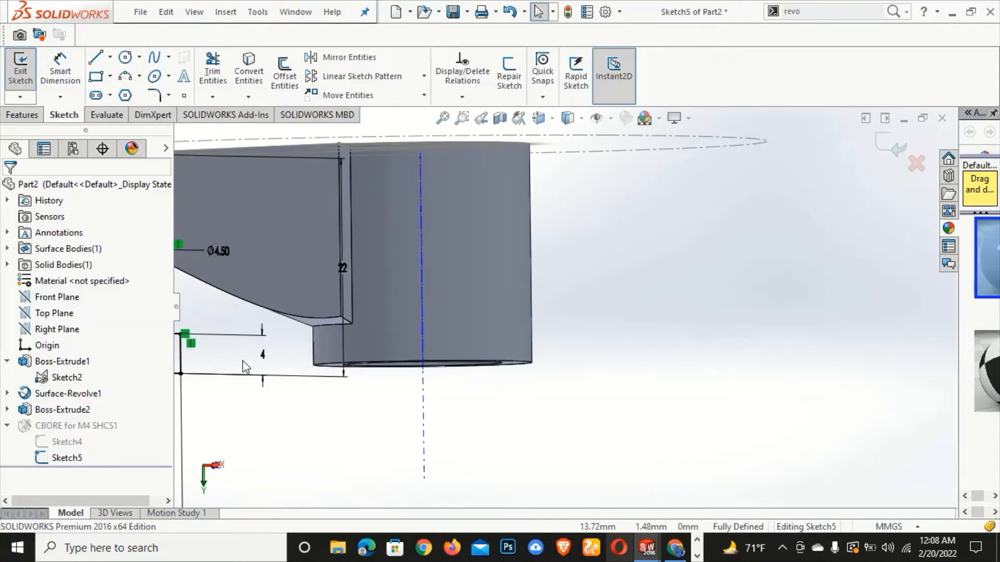
pyautogui.scroll(1, 254, 359)
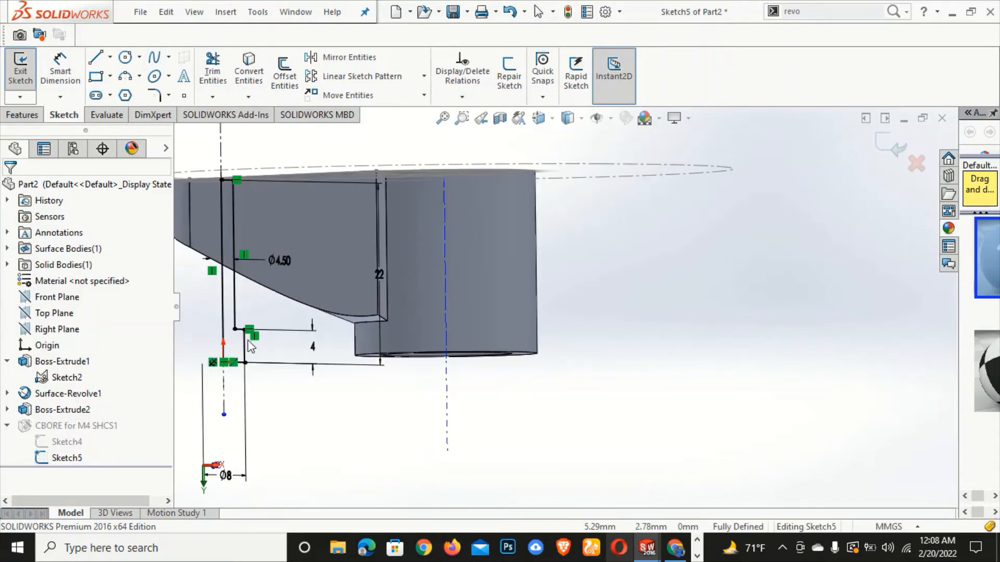
pyautogui.moveTo(250, 335); pyautogui.dragTo(291, 364, button='middle')
pyautogui.click(679, 554)
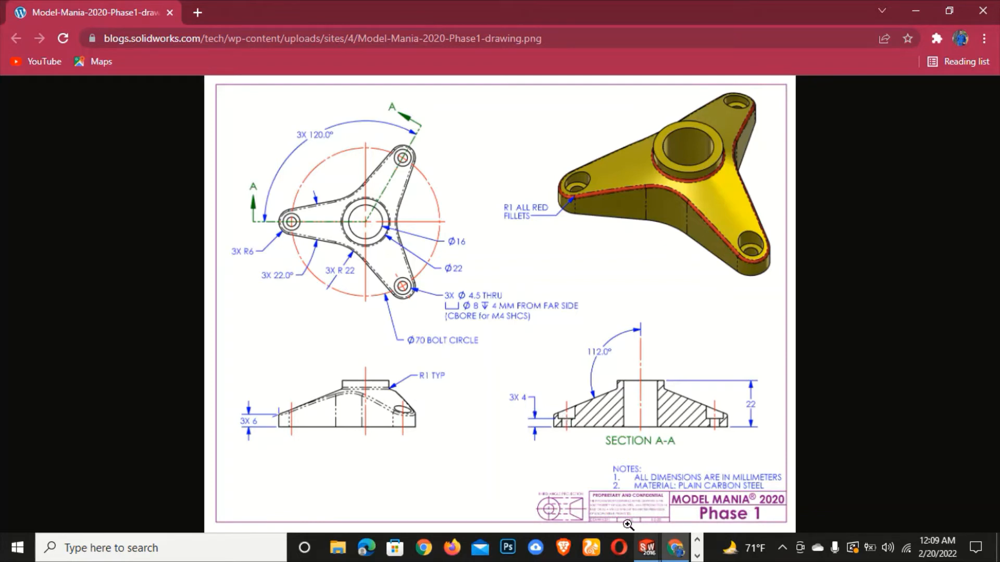
# - Return to SOLIDWORKS and delete the counterbore depth dimension from the hole profile sketch
pyautogui.click(648, 548)
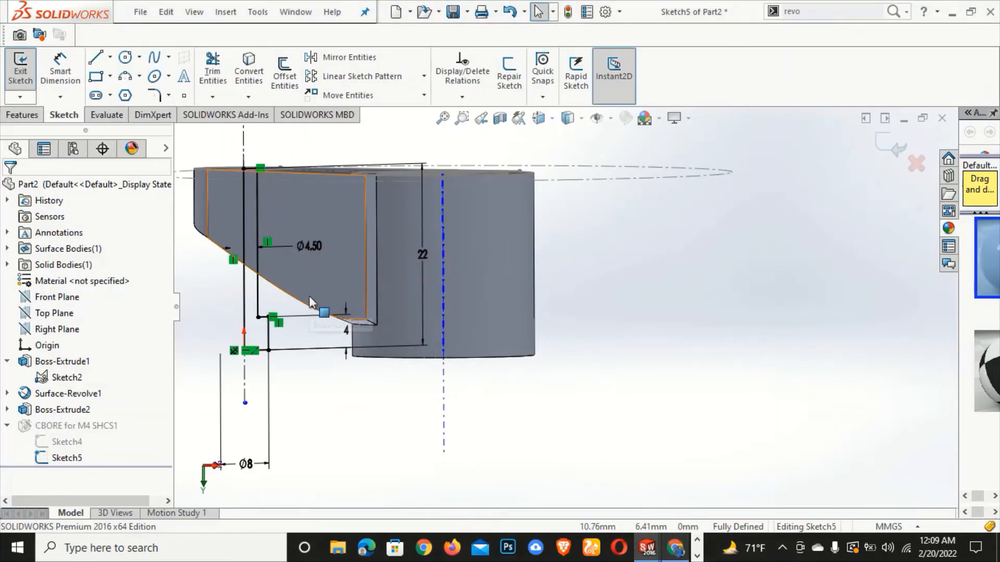
pyautogui.hotkey('ctrl', '8')
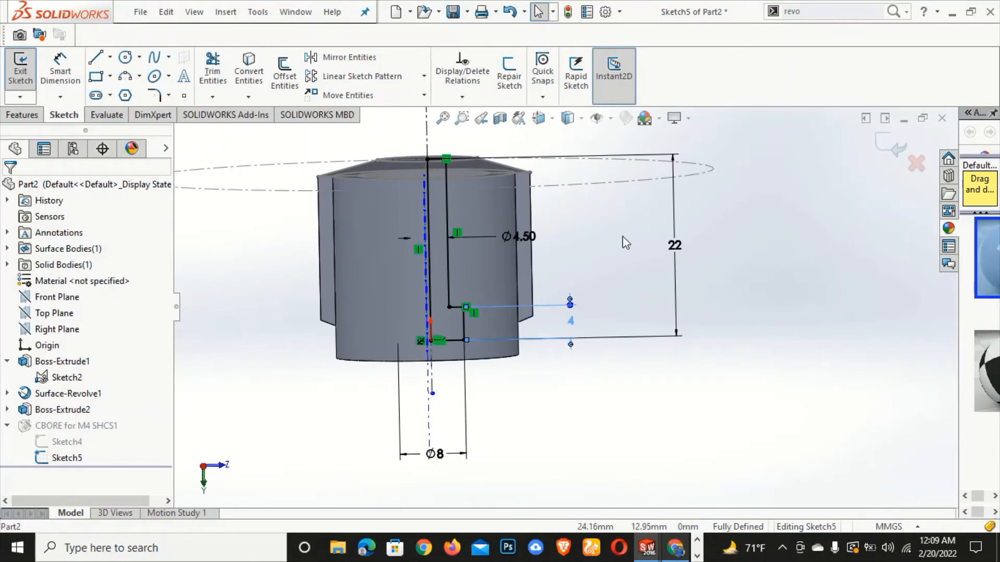
pyautogui.click(571, 321)
pyautogui.rightClick(577, 328)
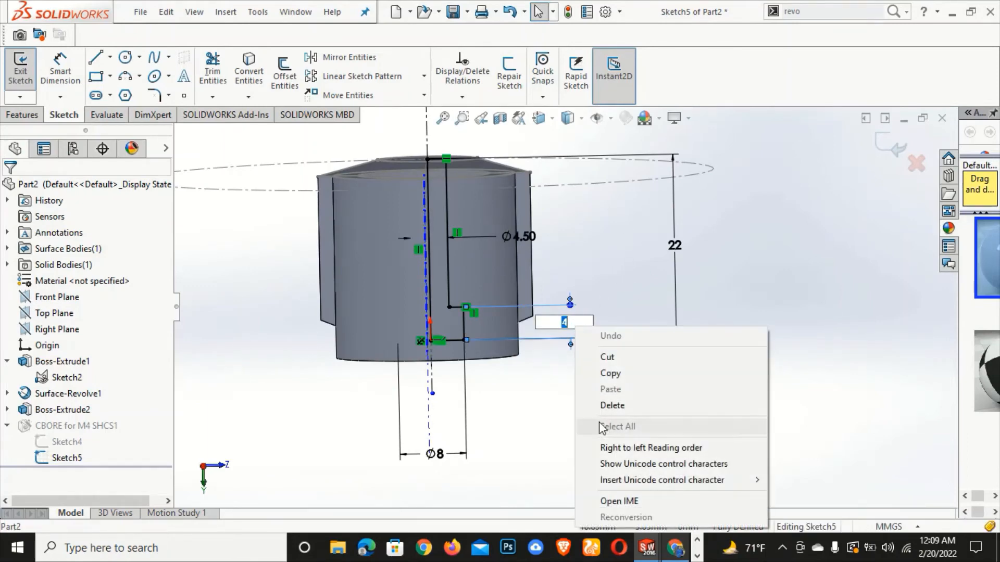
pyautogui.click(561, 346)
pyautogui.click(560, 348)
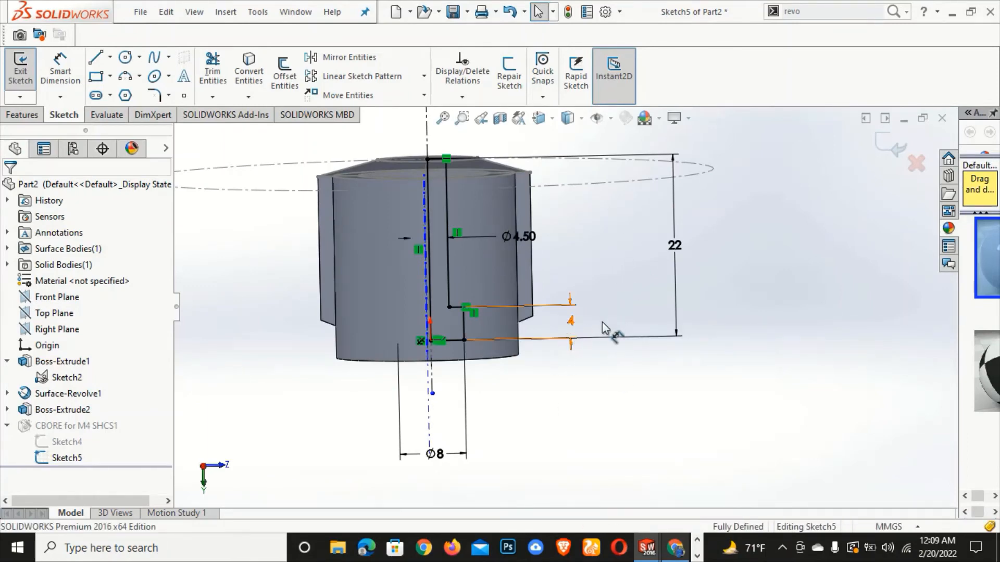
pyautogui.click(583, 328)
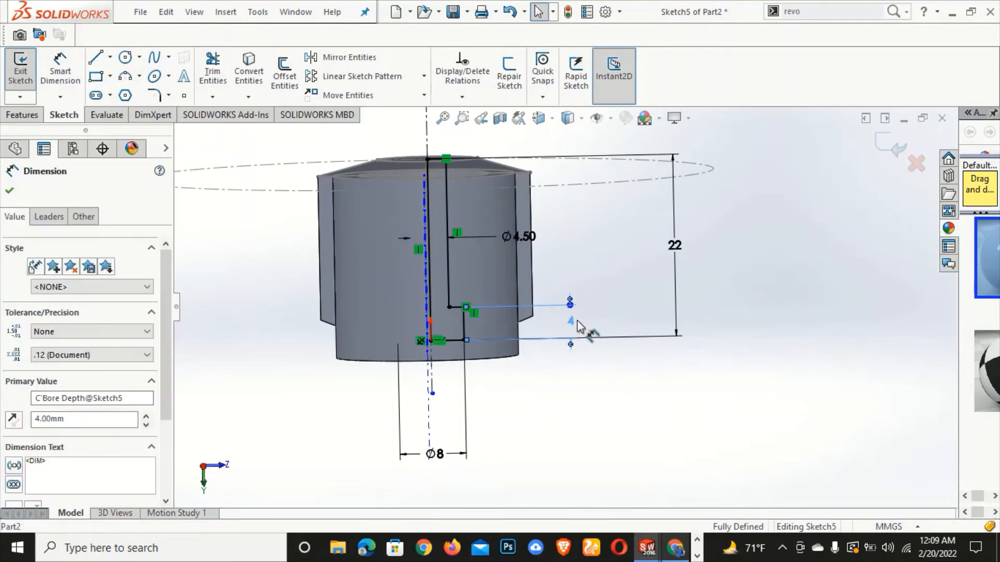
pyautogui.rightClick(580, 327)
pyautogui.click(603, 339)
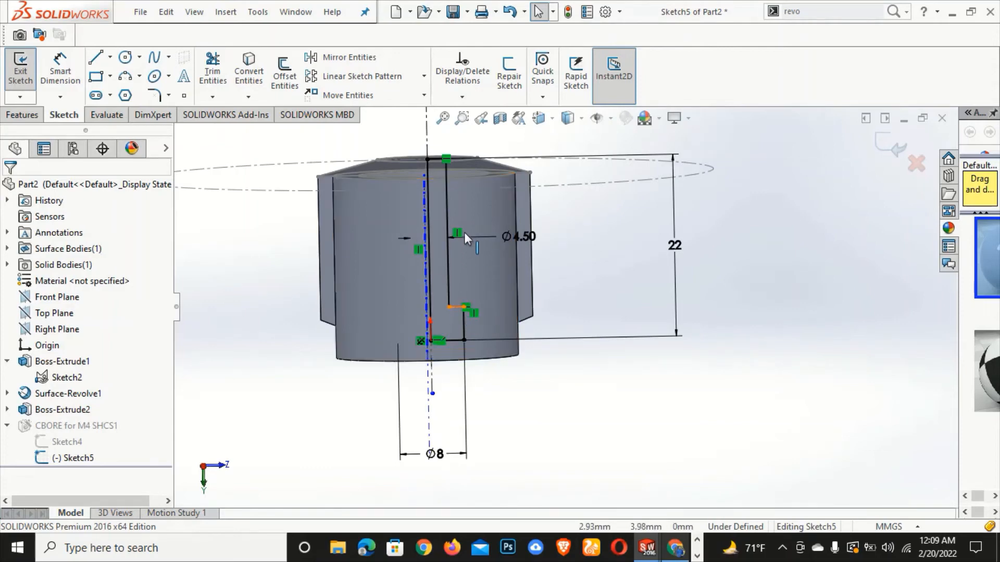
# - Move the counterbore's horizontal shoulder line toward the part's base, to about 4 mm from the base plane
pyautogui.moveTo(464, 233); pyautogui.dragTo(464, 191)
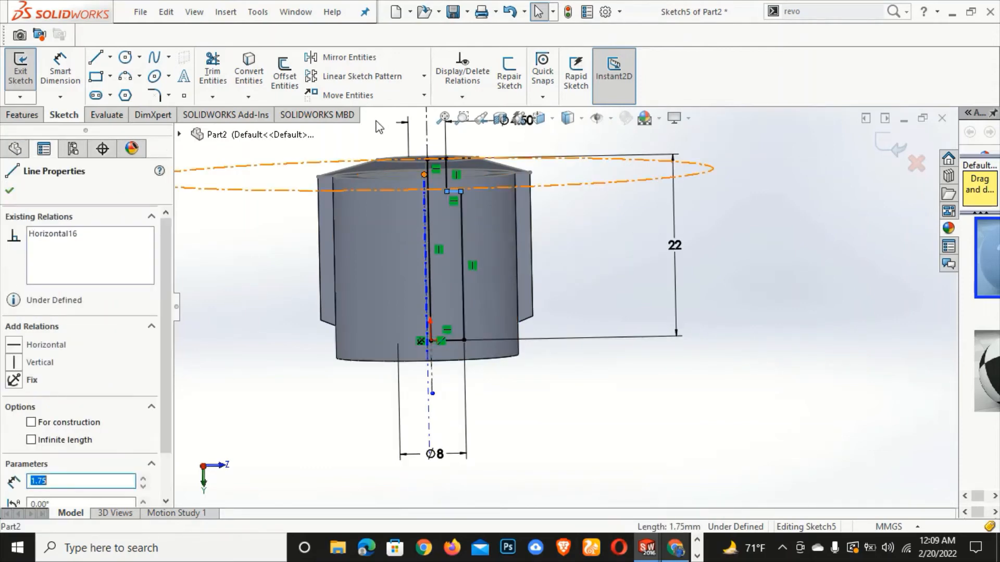
pyautogui.click(540, 119)
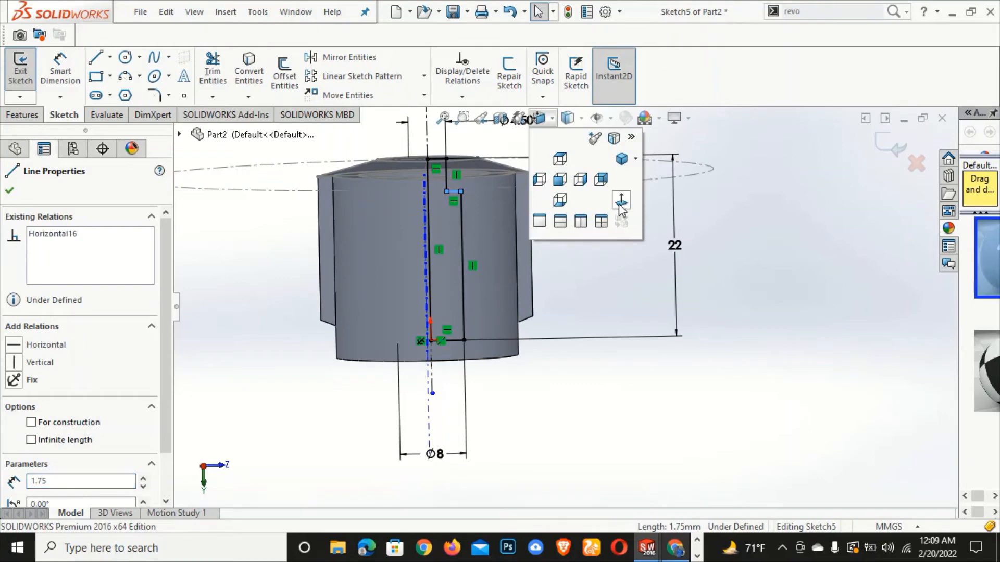
pyautogui.click(620, 205)
pyautogui.scroll(-5, 617, 404)
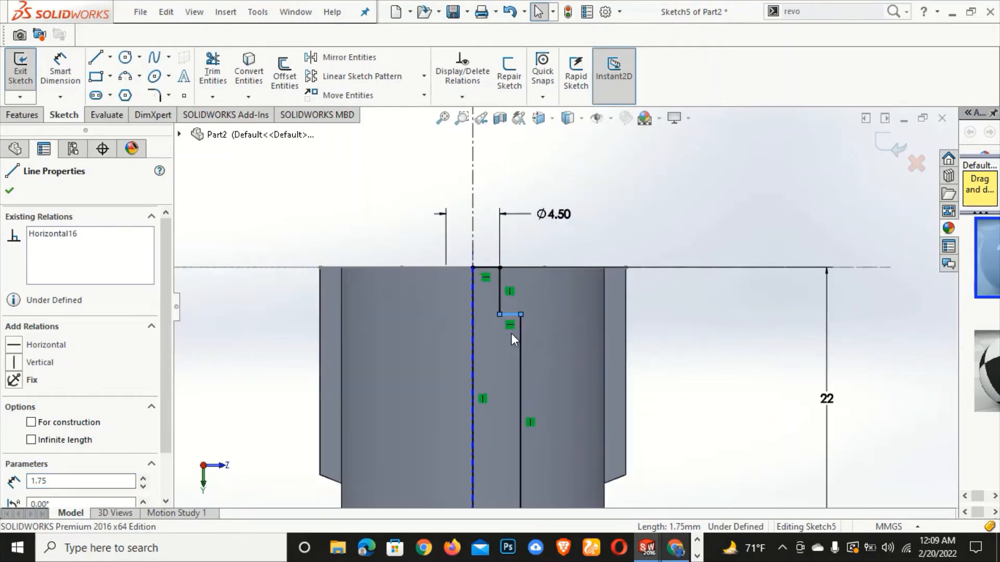
pyautogui.scroll(-2, 513, 339)
pyautogui.click(320, 185)
# - Dimension the counterbore shoulder line 4 mm from the arm-tip circle of Sketch2 on the part's base
pyautogui.click(61, 72)
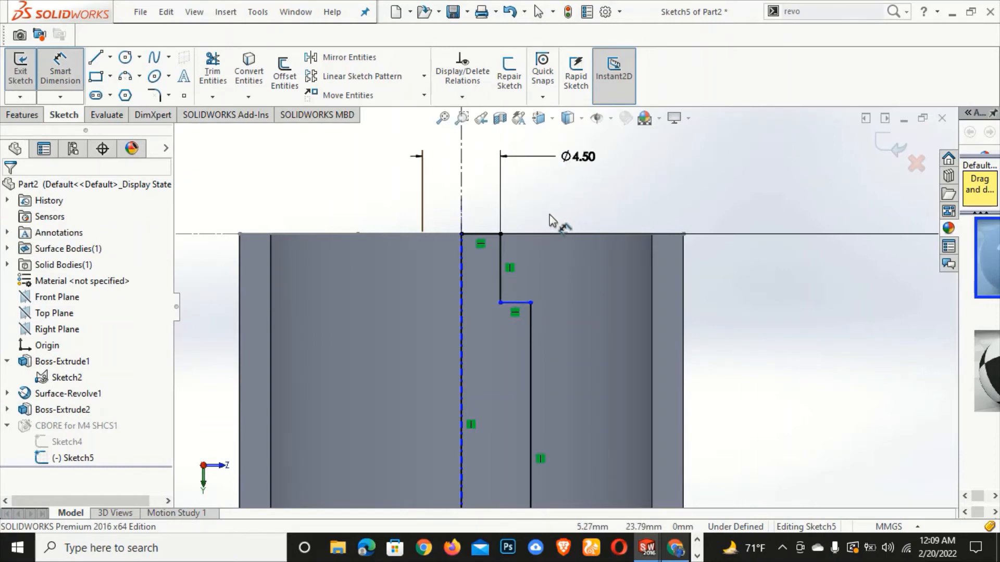
pyautogui.click(533, 233)
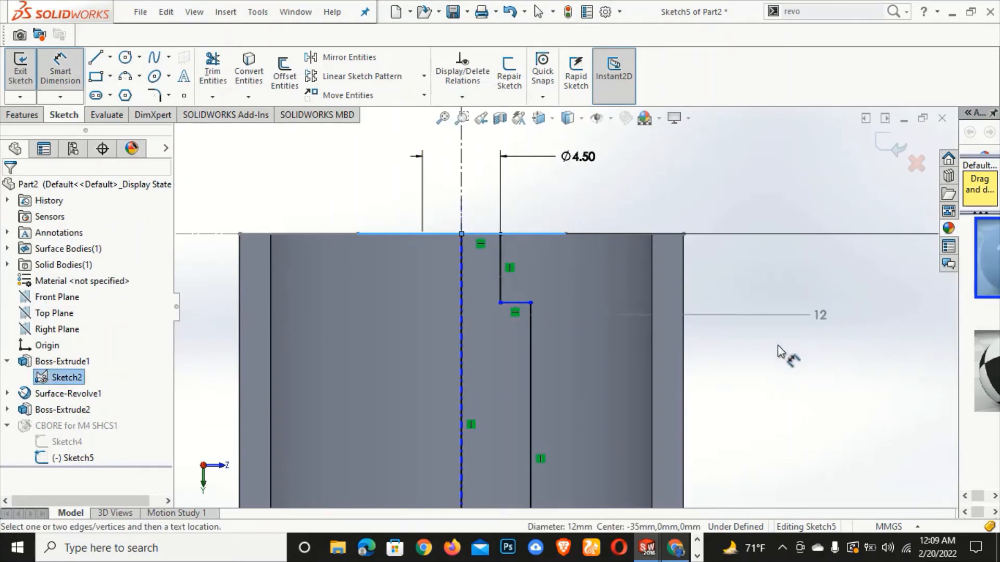
pyautogui.click(514, 303)
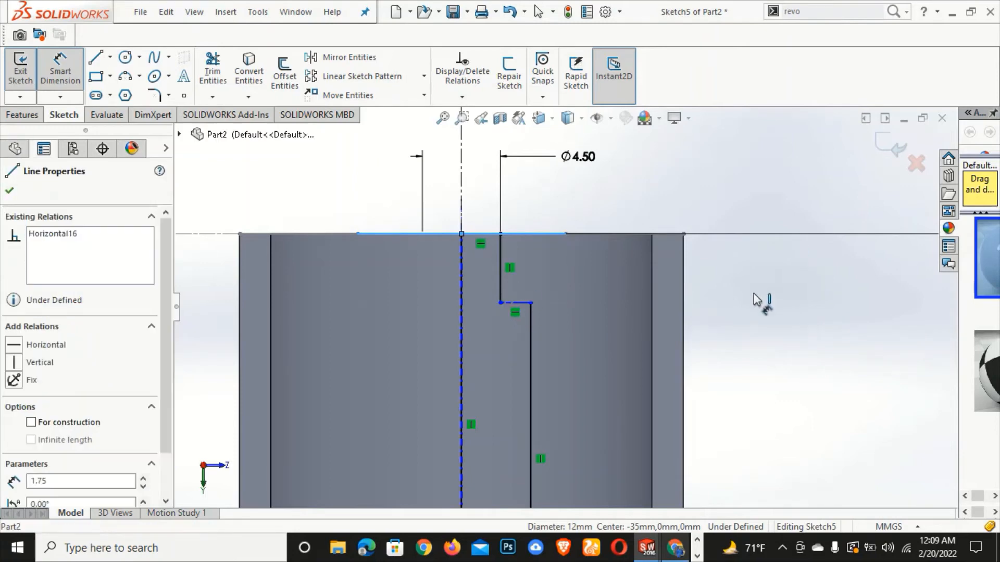
pyautogui.click(729, 281)
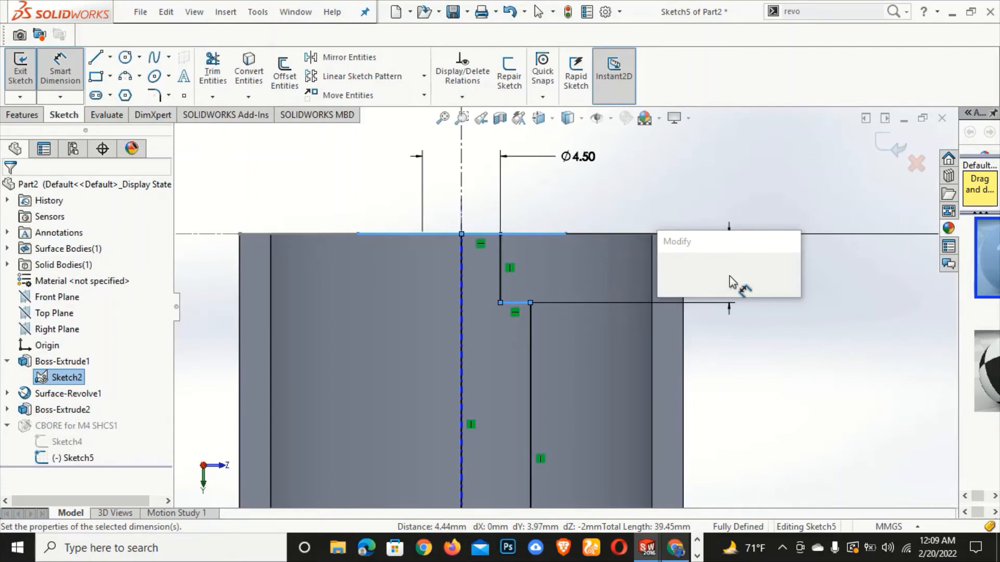
pyautogui.write('4')
pyautogui.press('Escape')
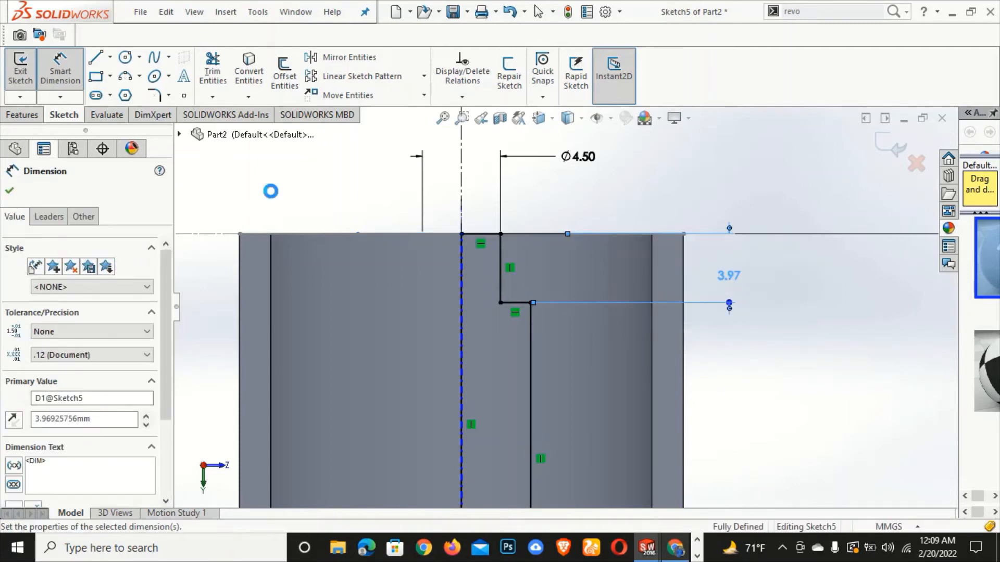
pyautogui.click(9, 191)
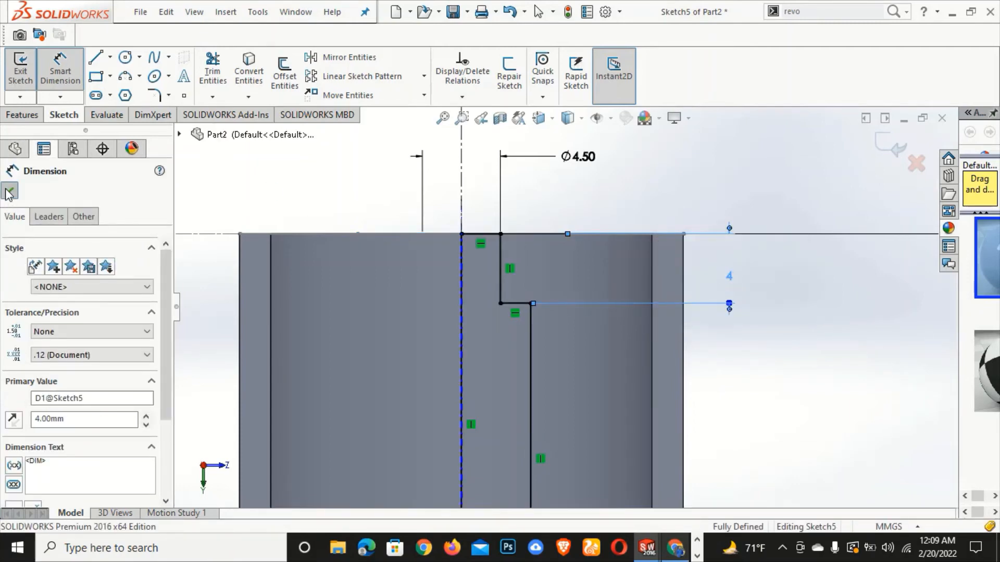
pyautogui.scroll(2, 224, 182)
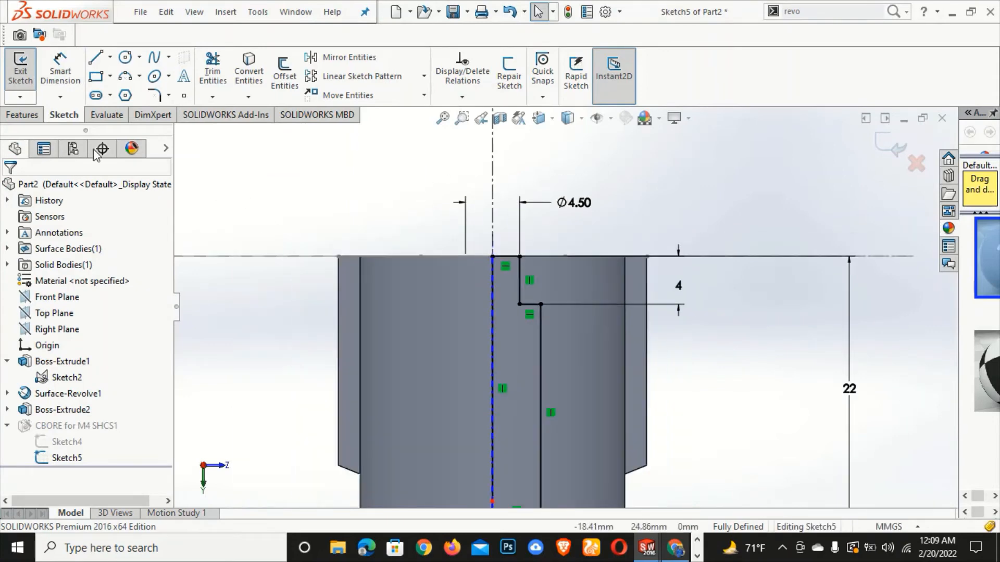
# - Close the hole profile sketch to rebuild the counterbored hole, and hide Sketch2 in the model
pyautogui.click(21, 70)
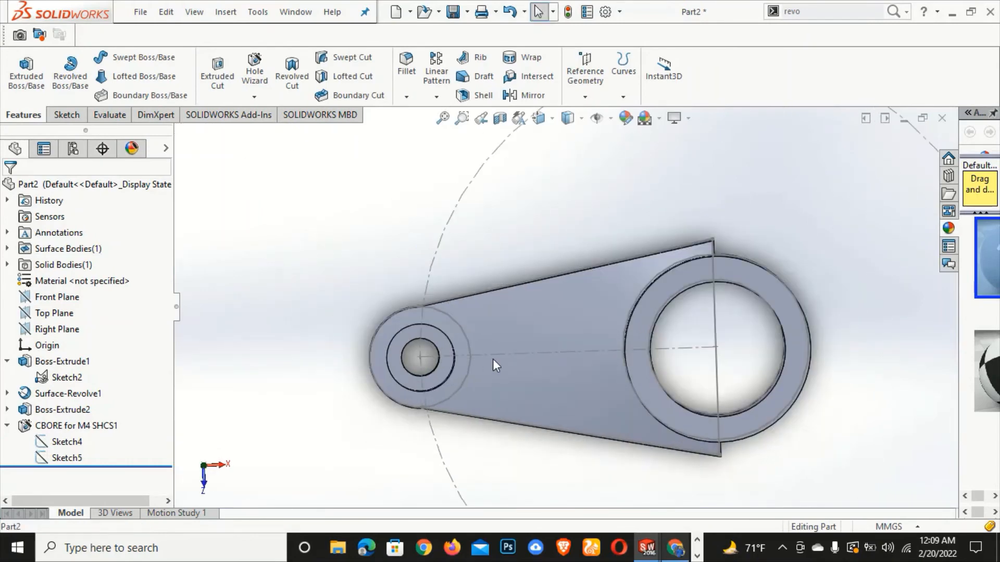
pyautogui.moveTo(492, 402); pyautogui.dragTo(495, 359, button='middle')
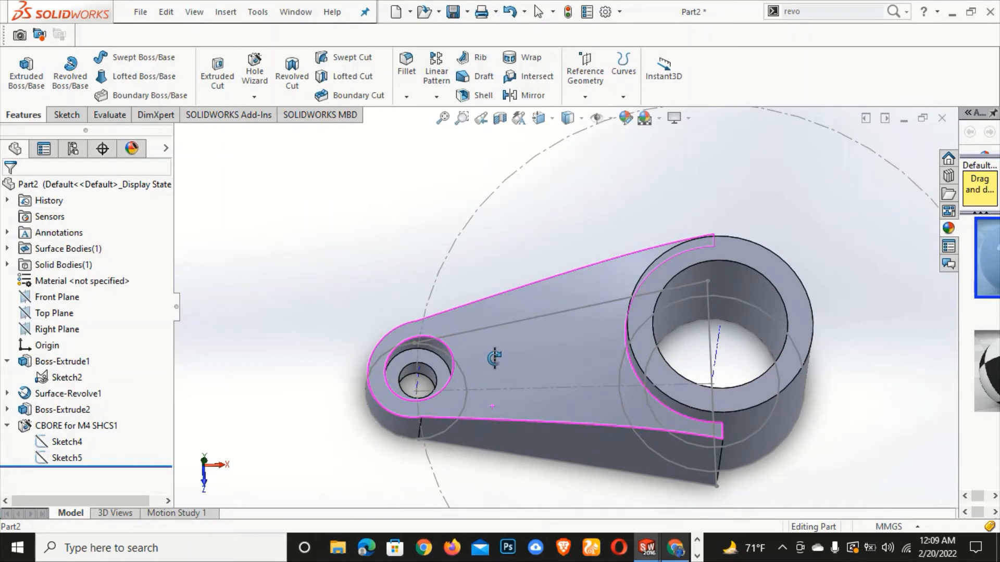
pyautogui.click(606, 120)
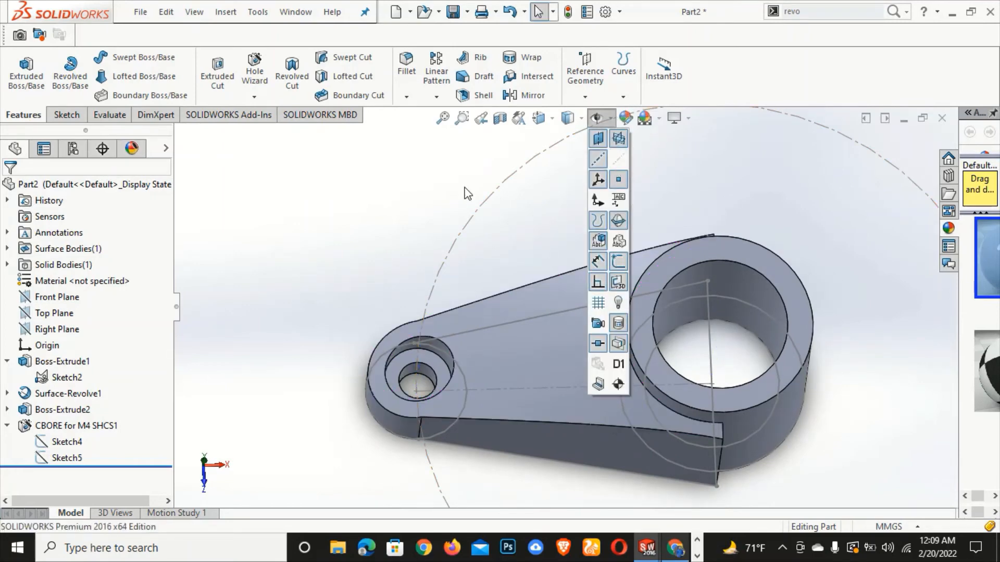
pyautogui.scroll(2, 501, 364)
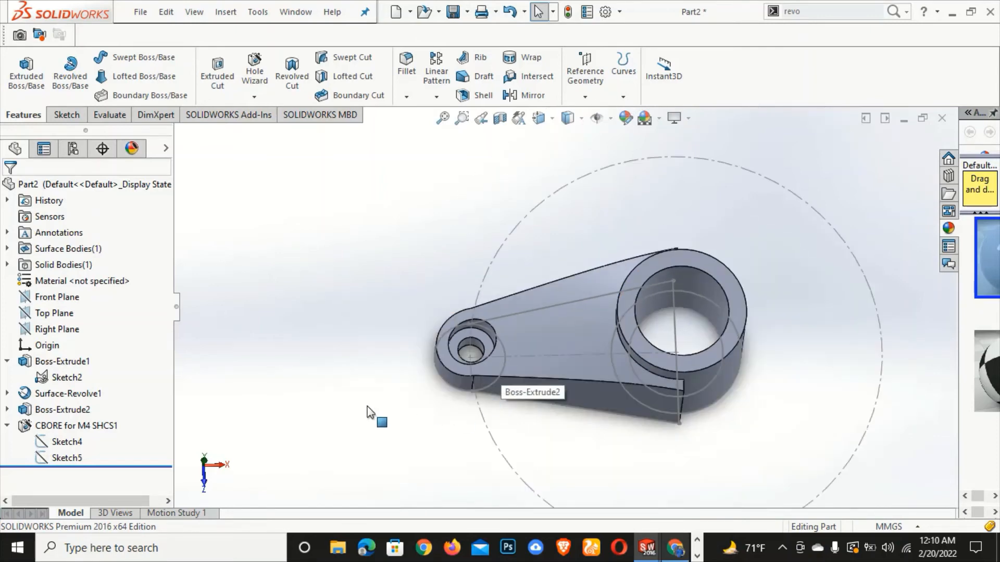
pyautogui.click(63, 380)
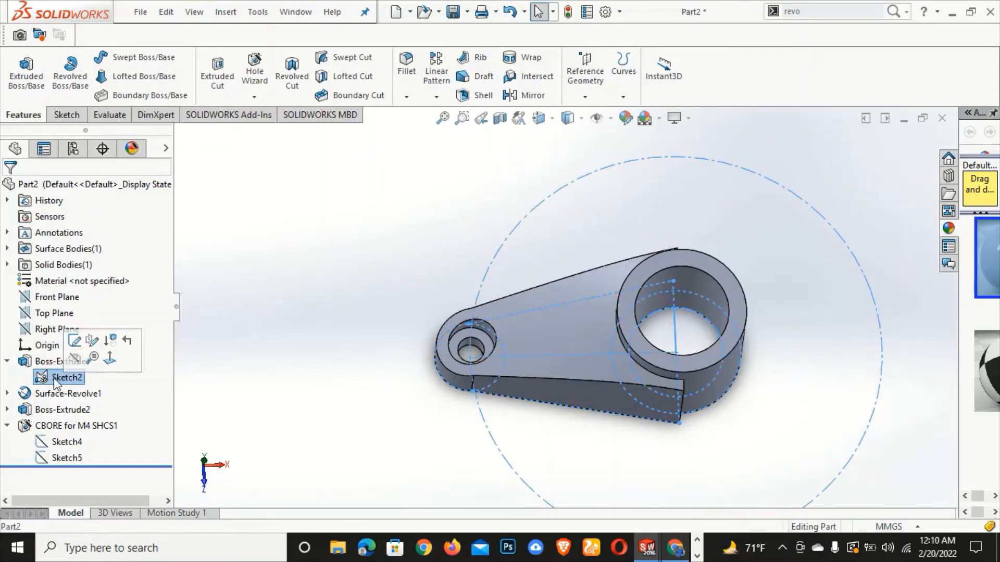
pyautogui.click(78, 362)
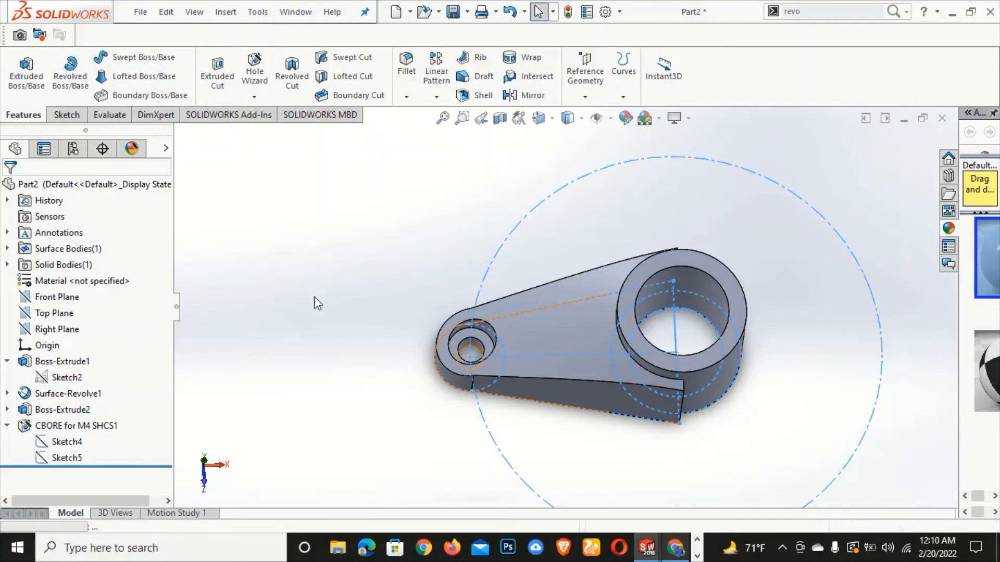
# - Circular-pattern the arm extrusion and its M4 counterbored hole about the central bore, with 3 equally spaced instances over 360 degrees
pyautogui.moveTo(636, 407); pyautogui.dragTo(604, 260, button='middle')
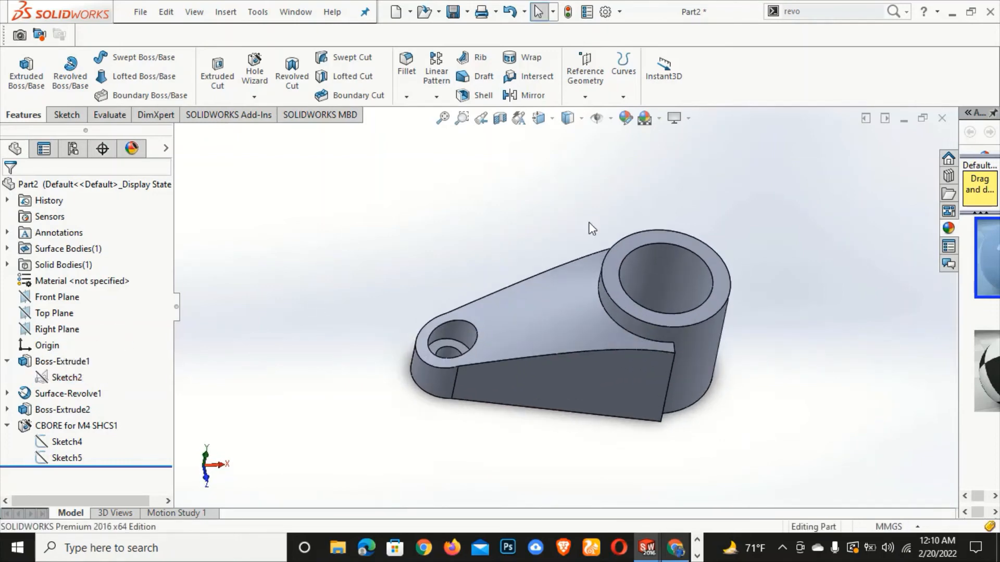
pyautogui.click(437, 98)
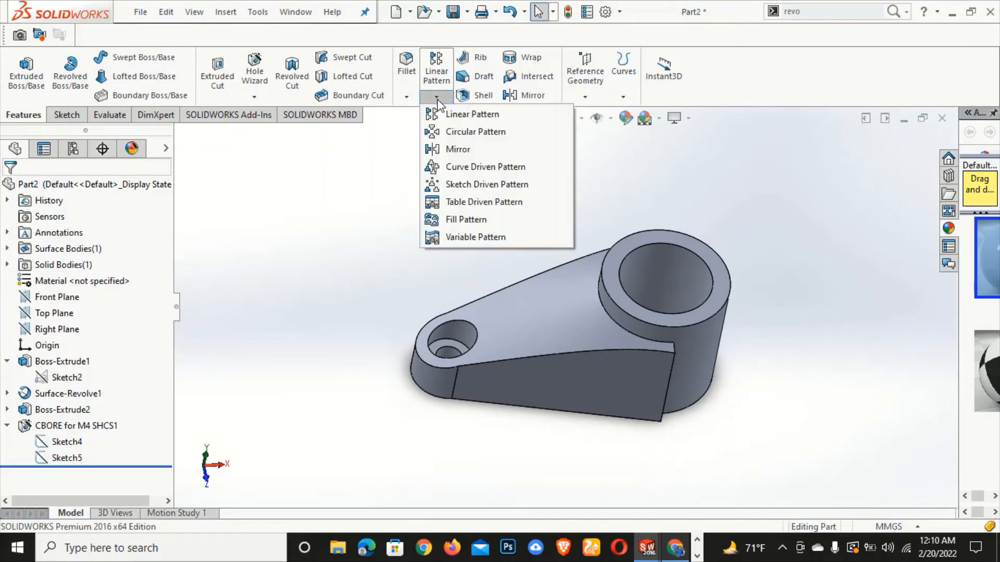
pyautogui.click(483, 133)
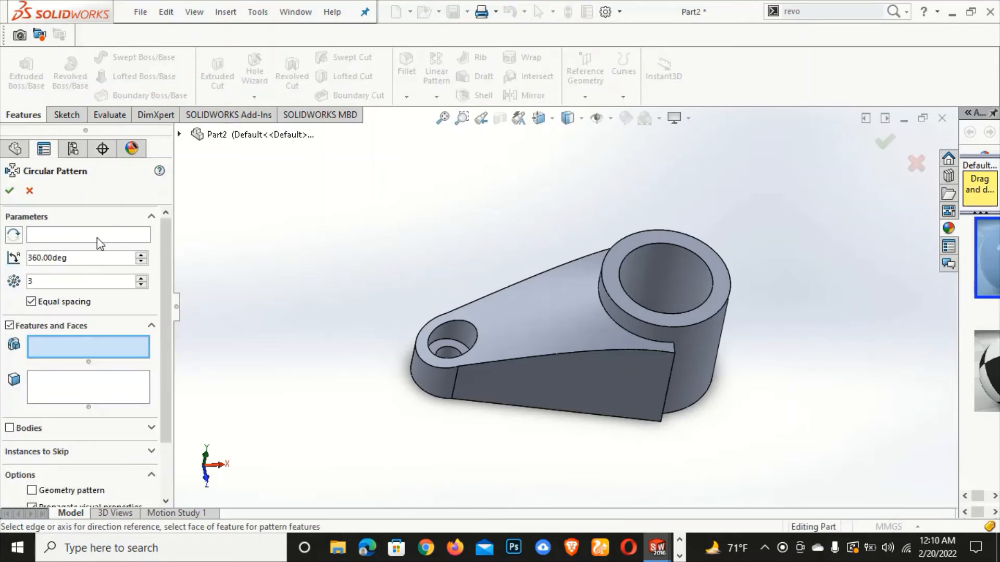
pyautogui.click(652, 274)
pyautogui.click(72, 355)
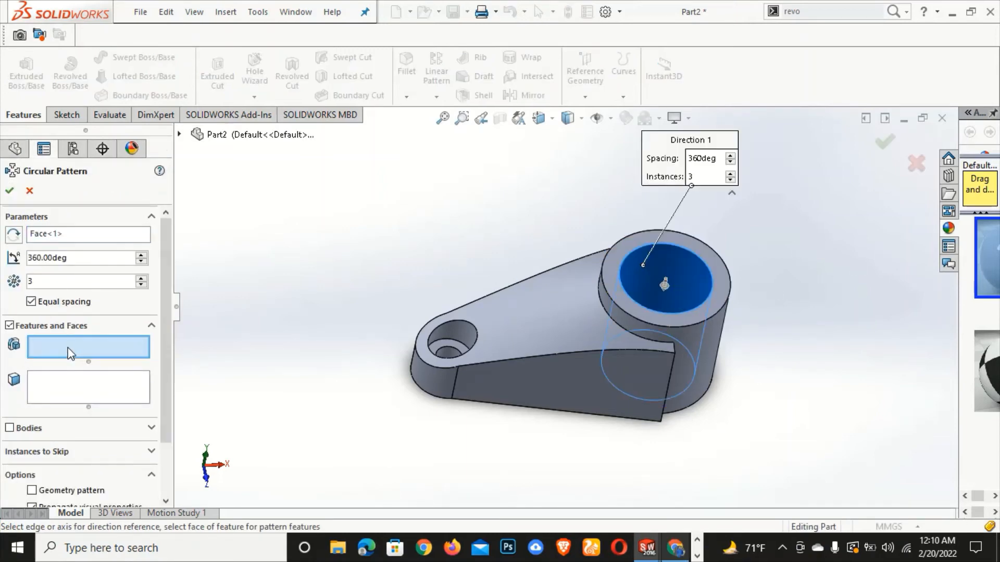
pyautogui.click(525, 396)
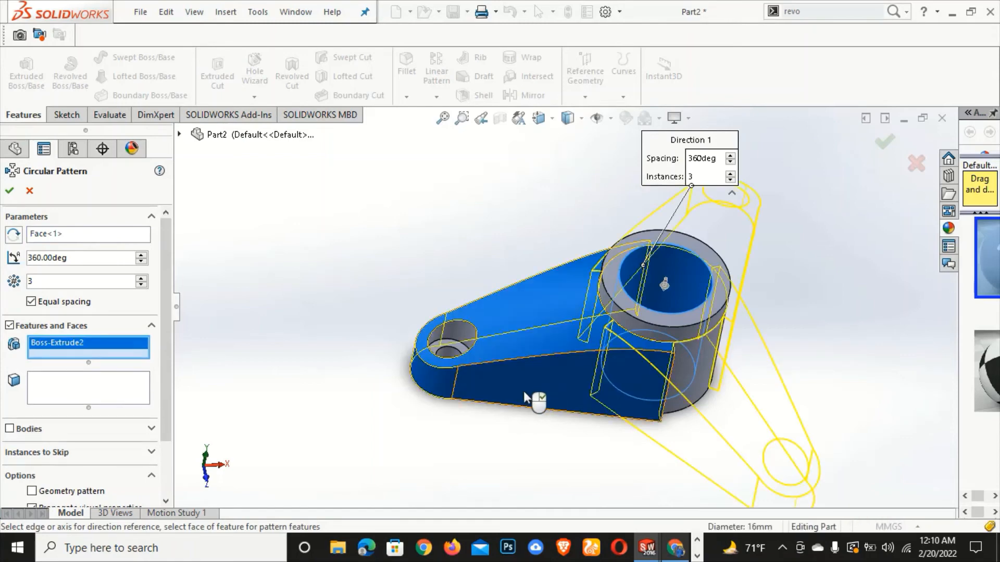
pyautogui.click(464, 336)
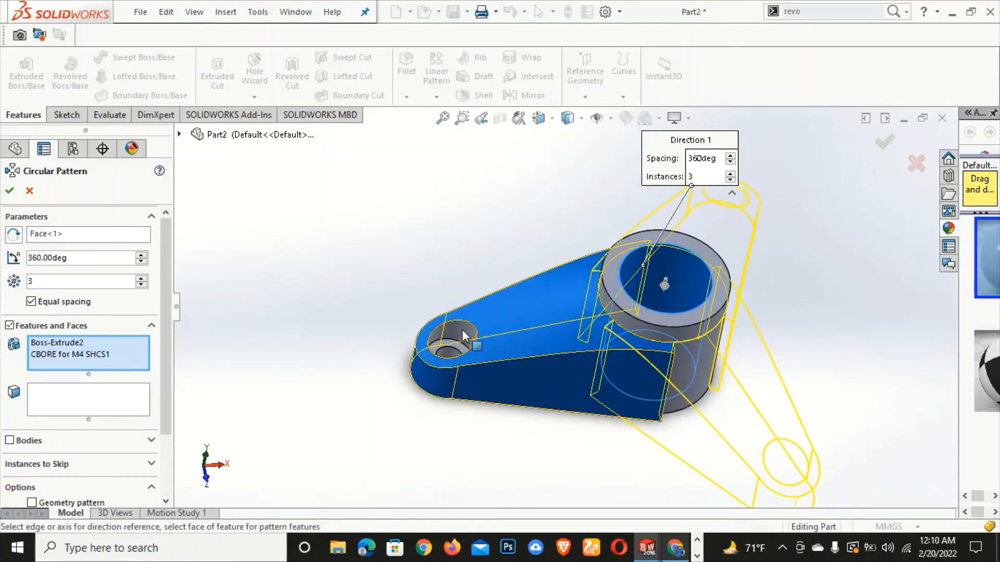
pyautogui.click(9, 190)
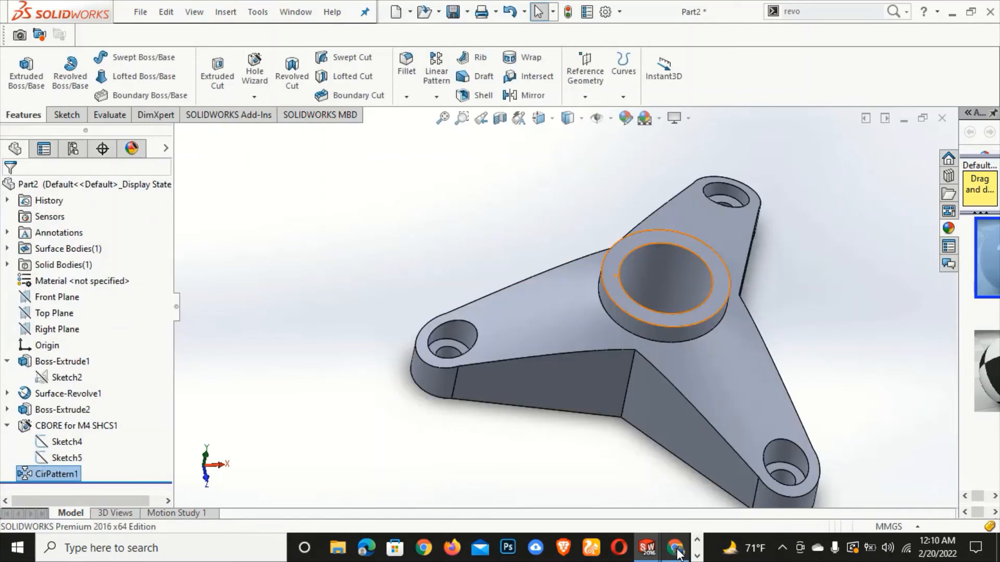
# - Consult the reference drawing in Chrome for the radius between the arms, and return to SOLIDWORKS
pyautogui.click(678, 554)
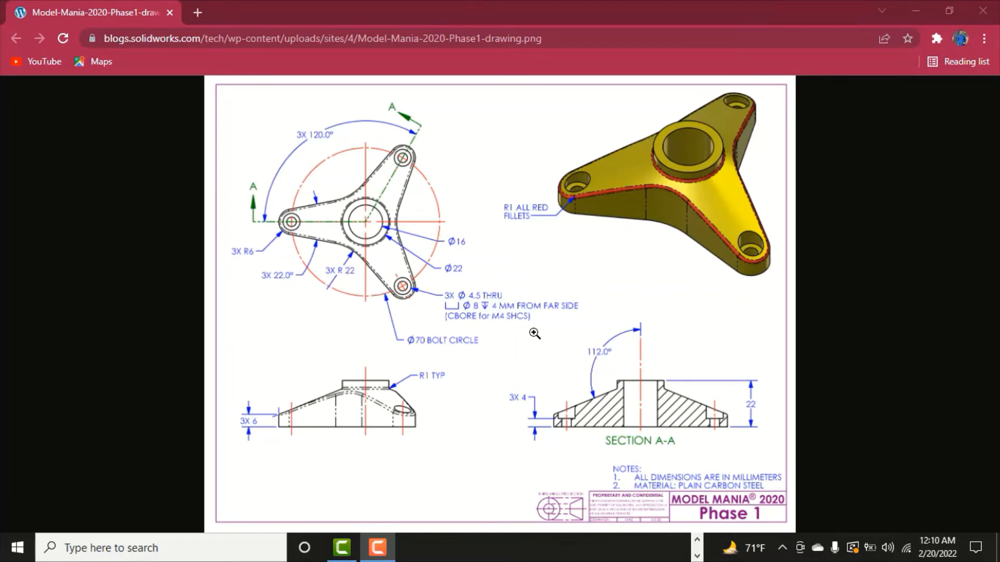
pyautogui.click(697, 541)
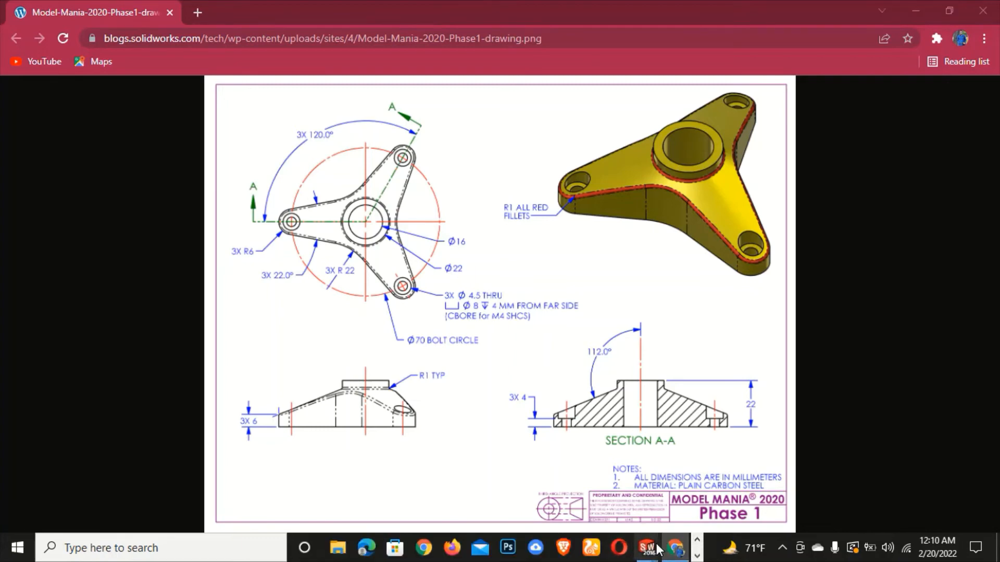
pyautogui.moveTo(659, 548)
pyautogui.click(712, 497)
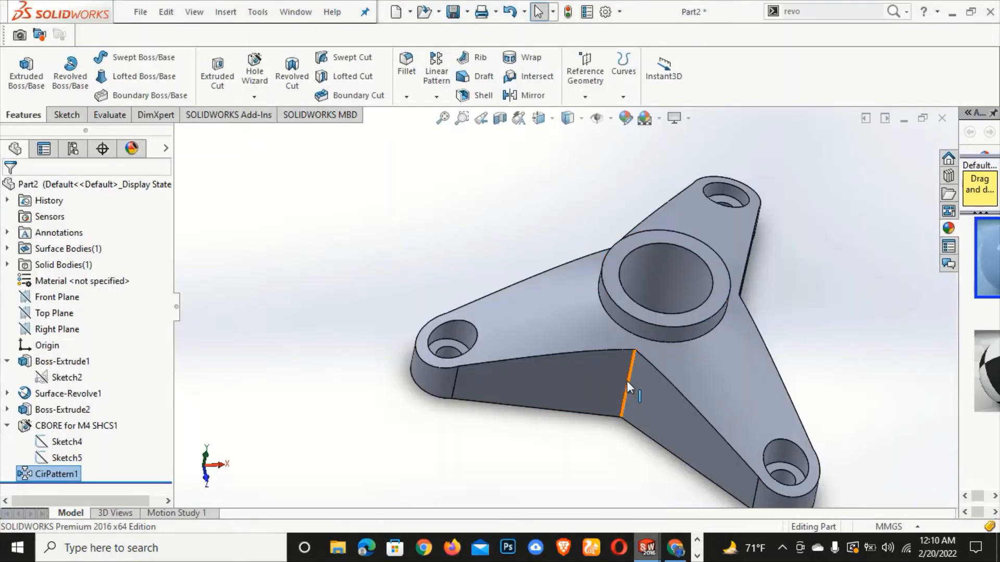
# - Fillet the three vertical inner edges where neighbouring arms meet with a symmetric 22 mm radius
pyautogui.click(407, 65)
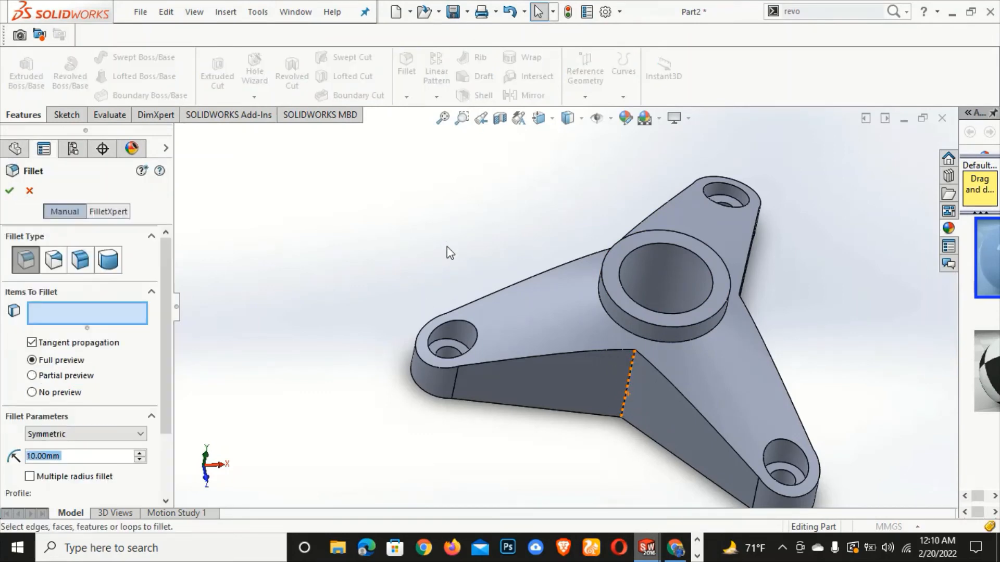
pyautogui.click(628, 385)
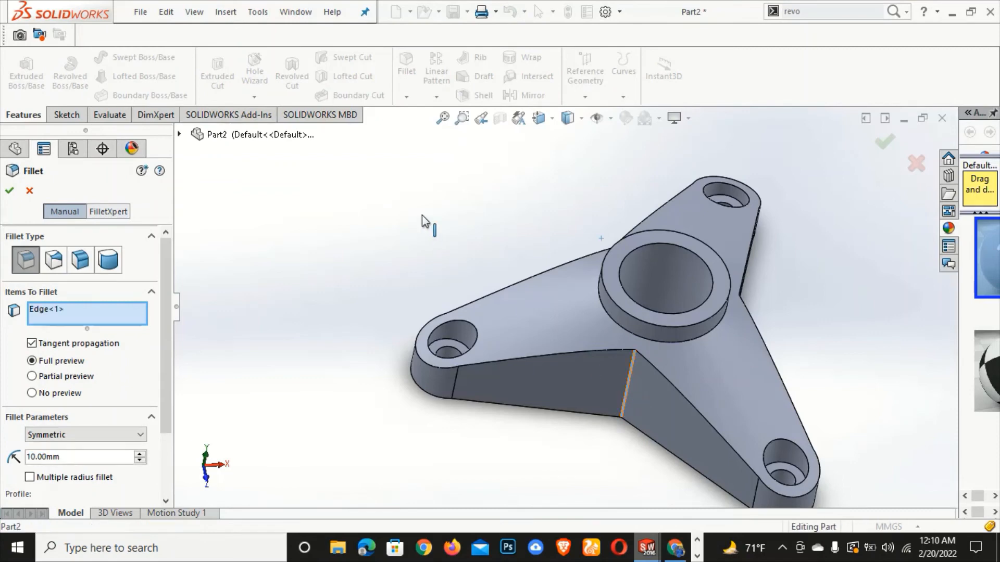
pyautogui.moveTo(424, 219); pyautogui.dragTo(395, 302, button='middle')
pyautogui.click(547, 306)
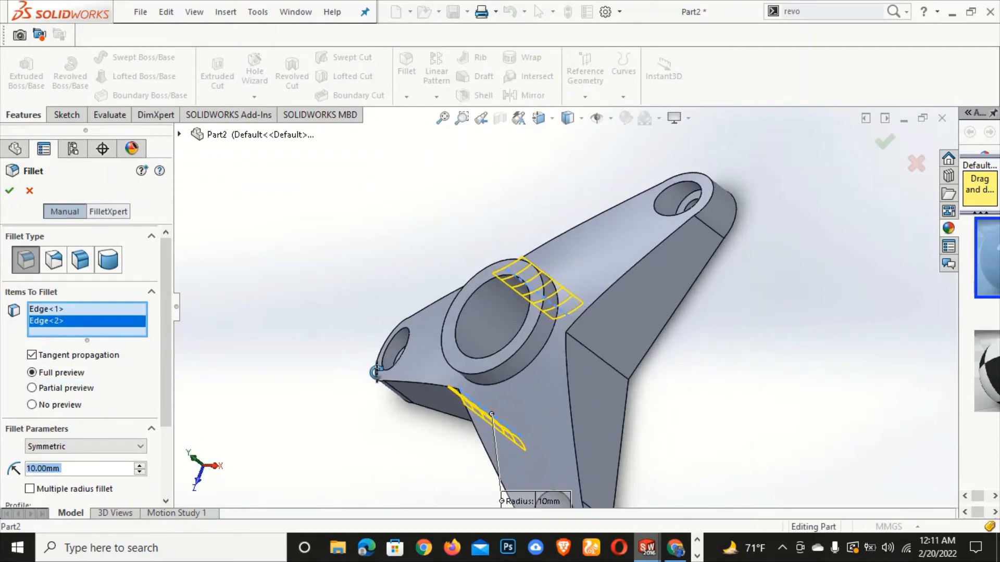
pyautogui.click(596, 354)
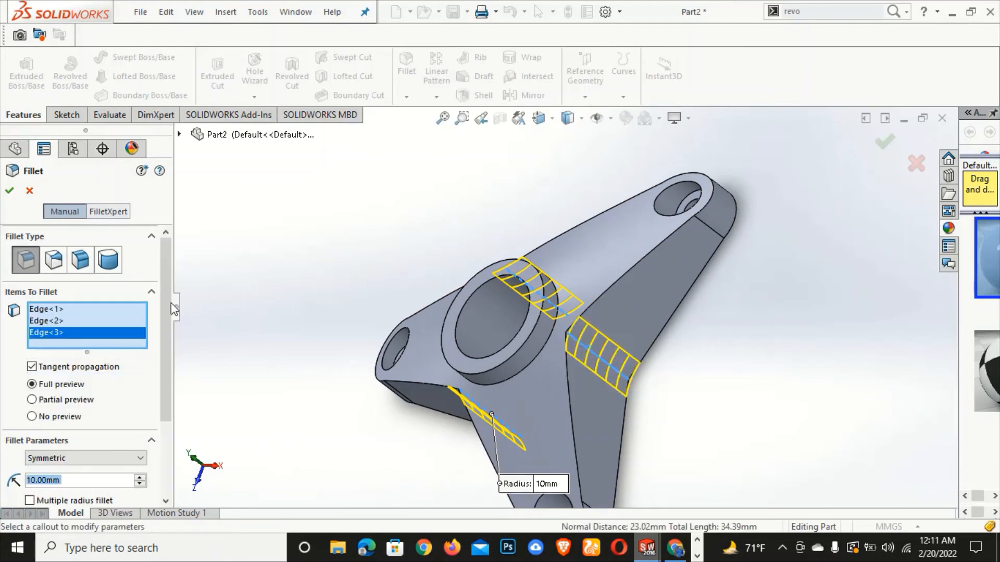
pyautogui.scroll(-3, 104, 354)
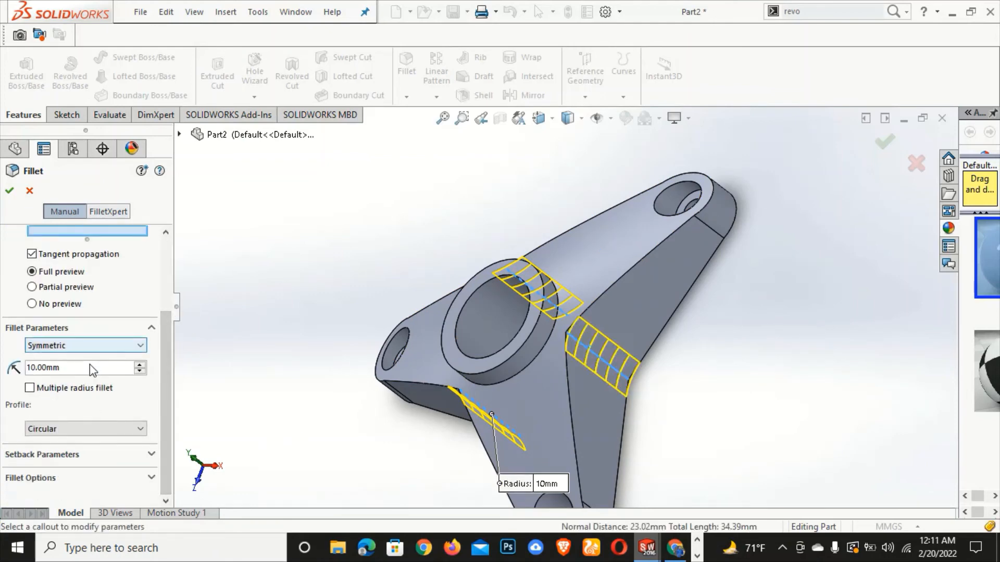
pyautogui.click(90, 365)
pyautogui.doubleClick(89, 364)
pyautogui.write('2')
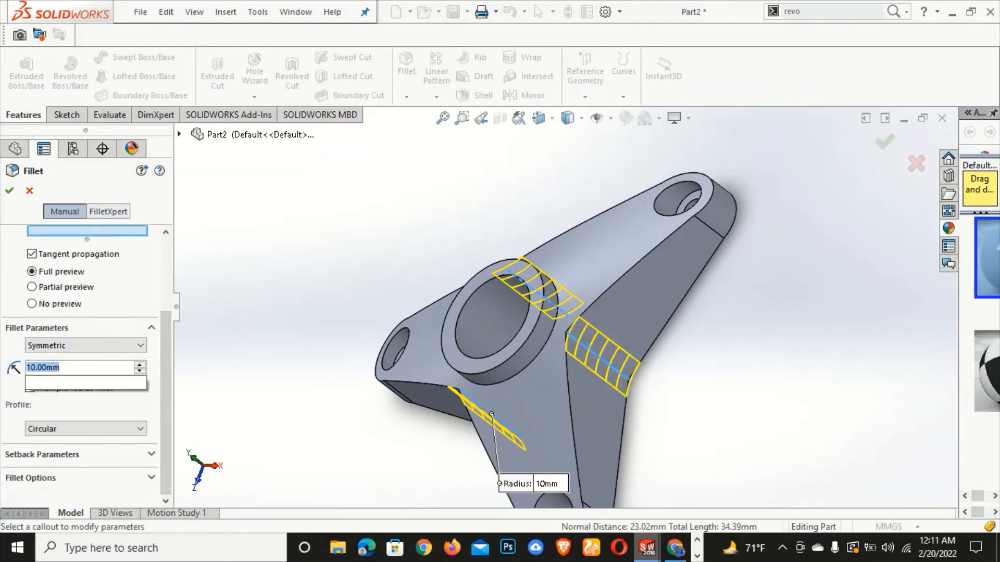
pyautogui.write('2')
pyautogui.press('Return')
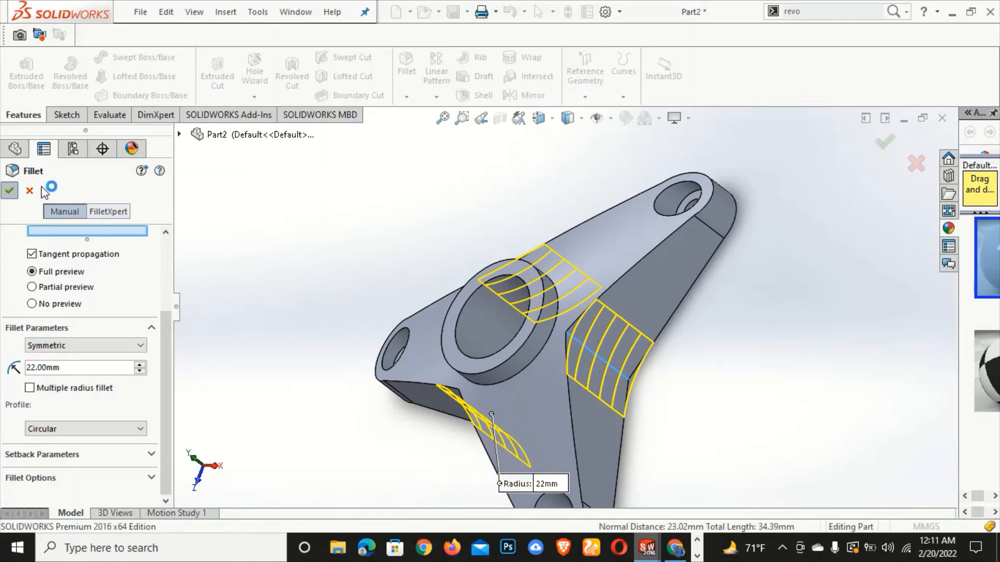
pyautogui.click(9, 190)
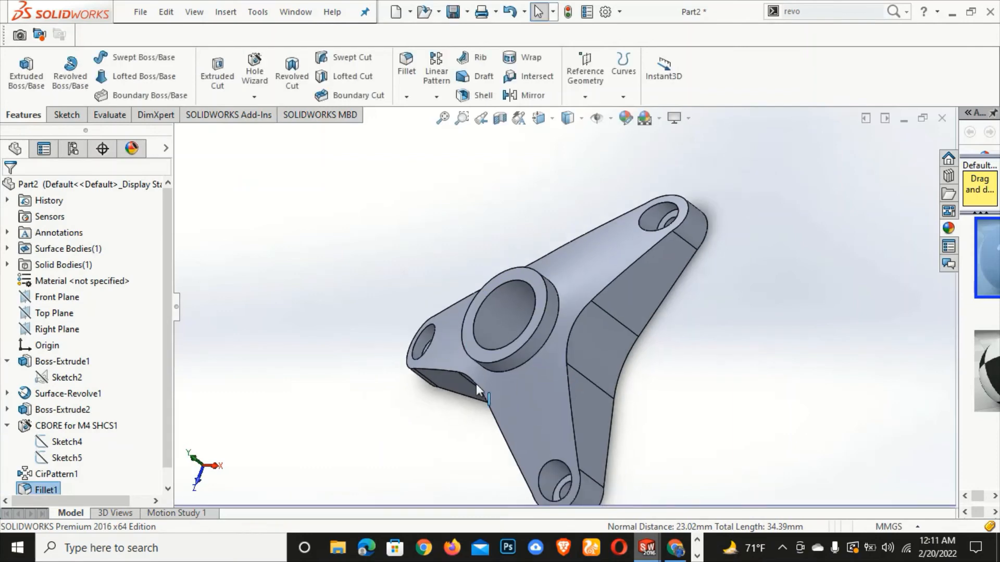
# - Check the red edges and R1 callouts on the reference drawing in Chrome, and return to SOLIDWORKS
pyautogui.moveTo(519, 350); pyautogui.dragTo(533, 332, button='middle')
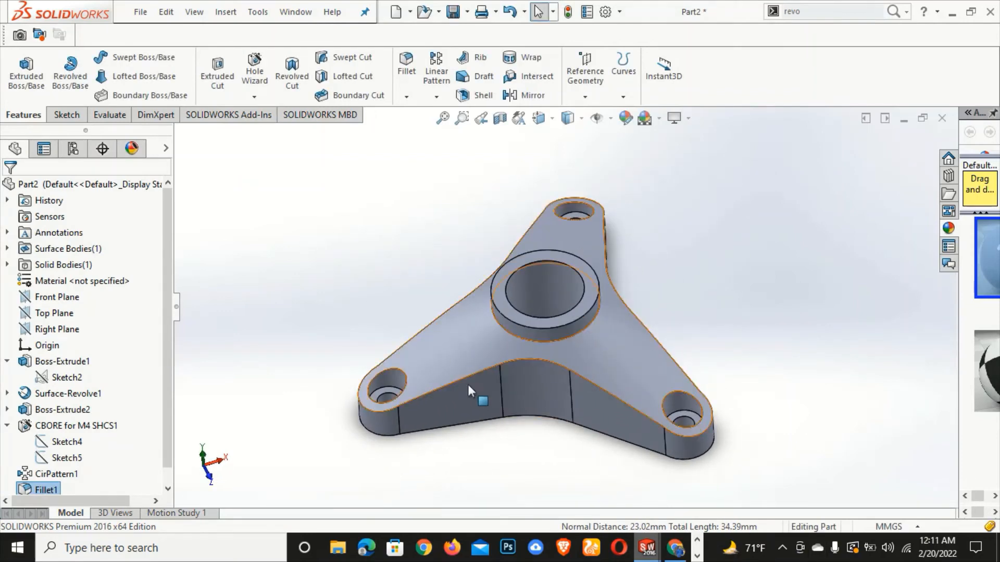
pyautogui.click(676, 547)
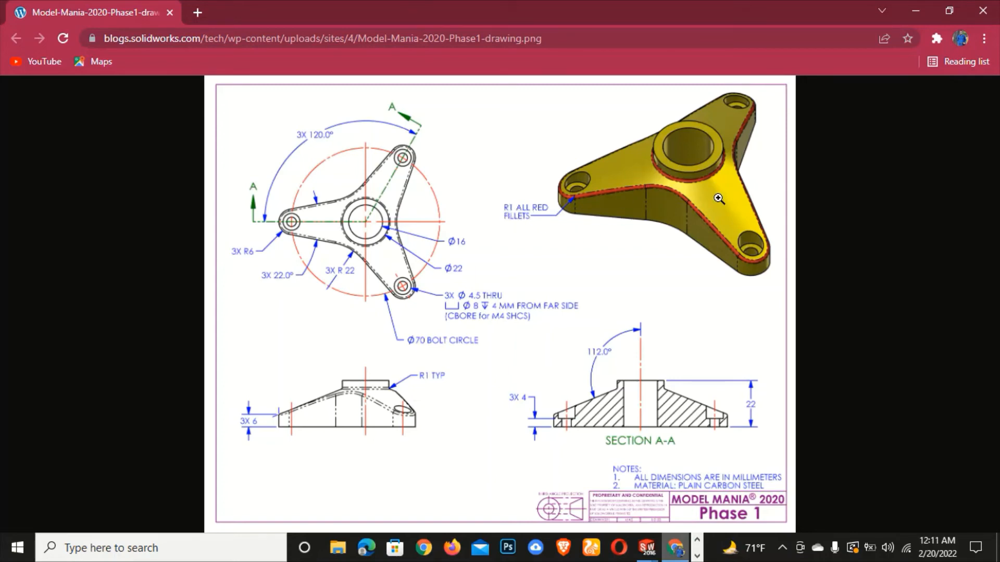
pyautogui.click(675, 548)
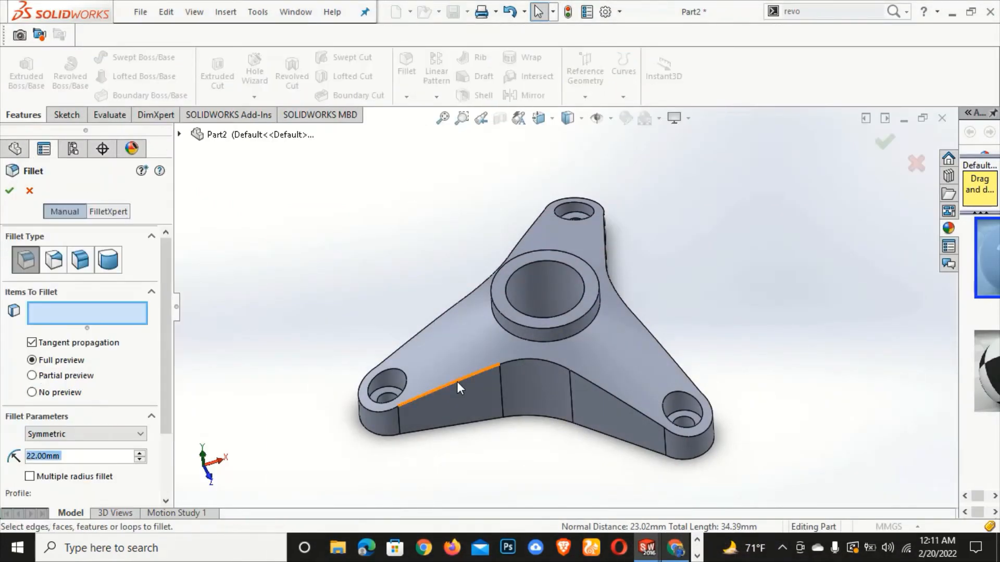
# - Set up a 1 mm fillet on the curved upper edge between two arms, with tangent propagation
pyautogui.click(518, 359)
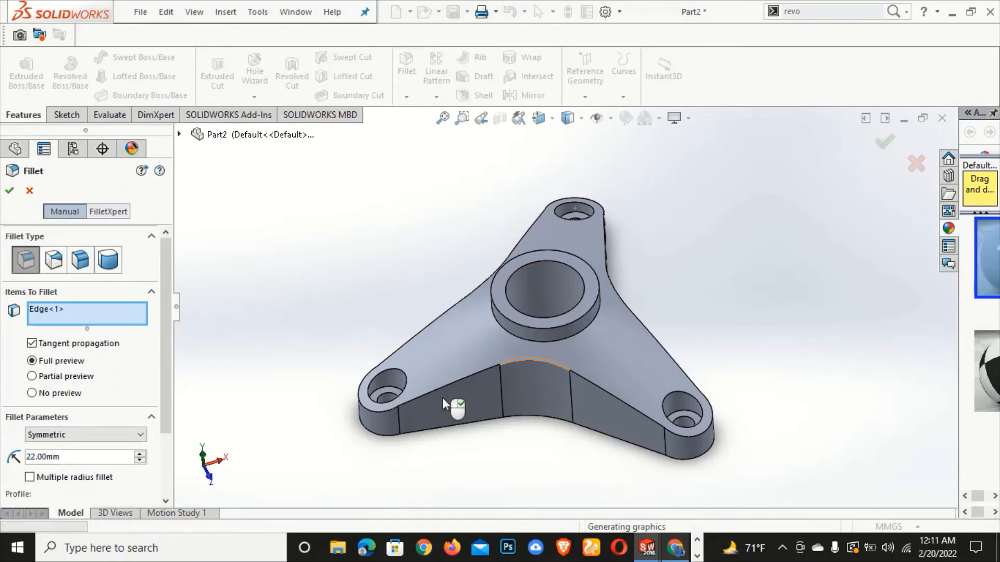
pyautogui.moveTo(332, 314); pyautogui.dragTo(407, 341, button='middle')
pyautogui.click(95, 460)
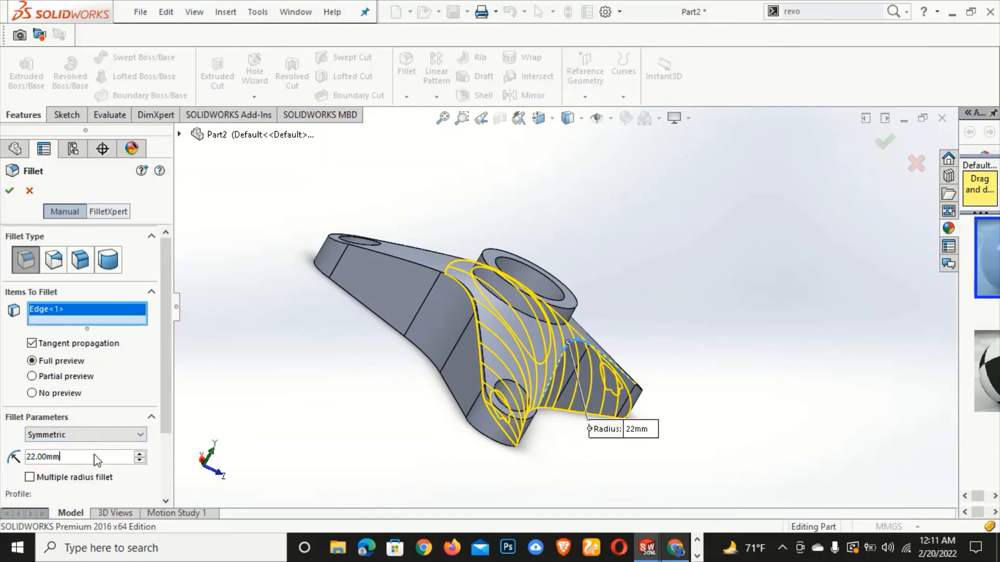
pyautogui.write('1')
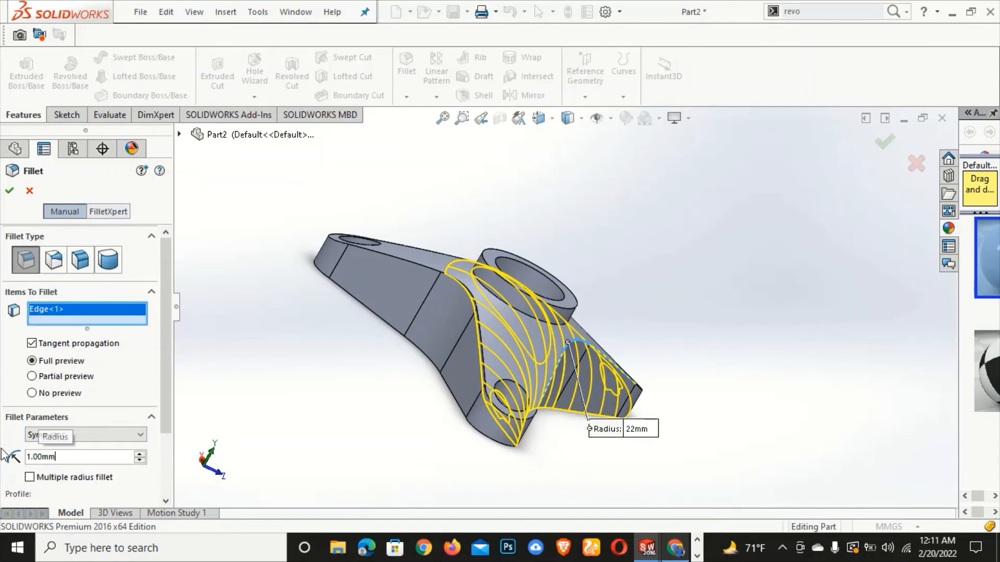
pyautogui.press('Return')
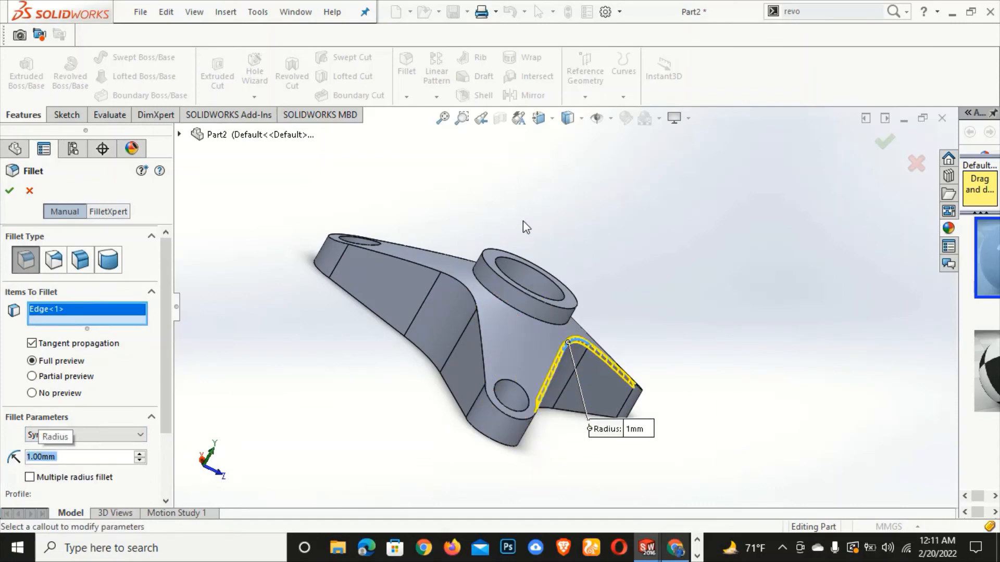
# - Add the second curved edge between the arms, the central hub's base edge and two rounded arm-tip edges to the 1 mm fillet
pyautogui.click(414, 264)
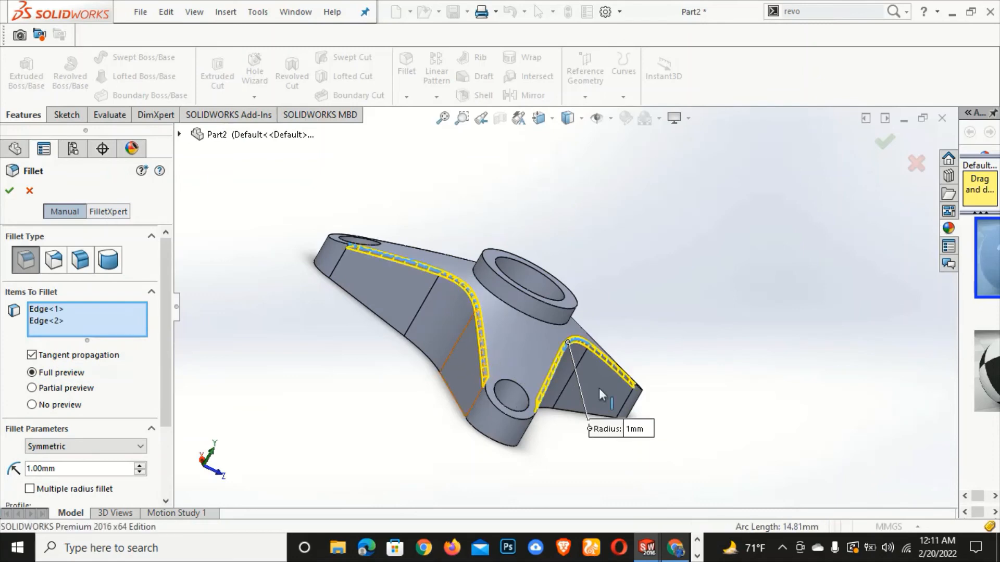
pyautogui.scroll(-1, 506, 441)
pyautogui.click(505, 446)
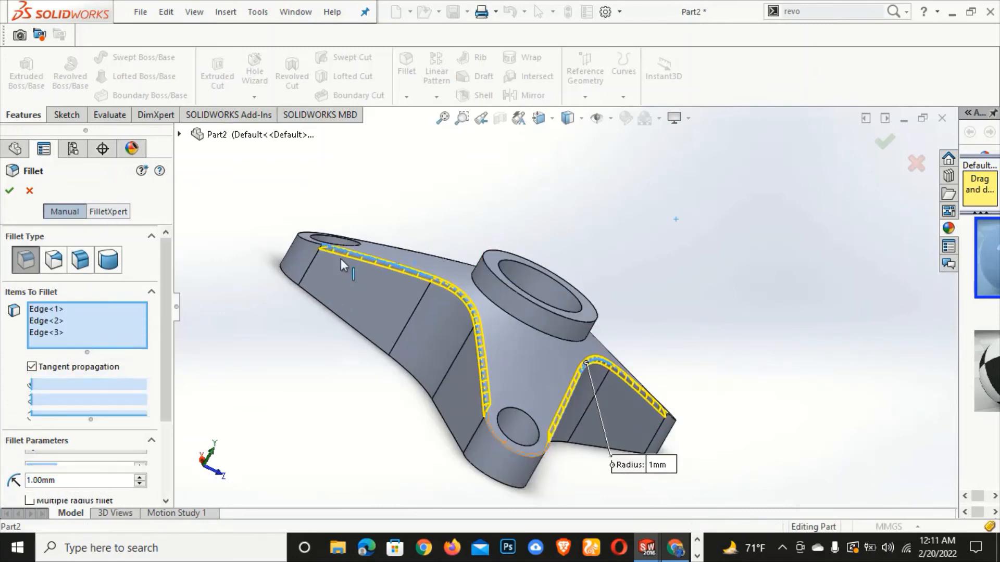
pyautogui.click(517, 319)
pyautogui.moveTo(390, 380); pyautogui.dragTo(357, 302, button='middle')
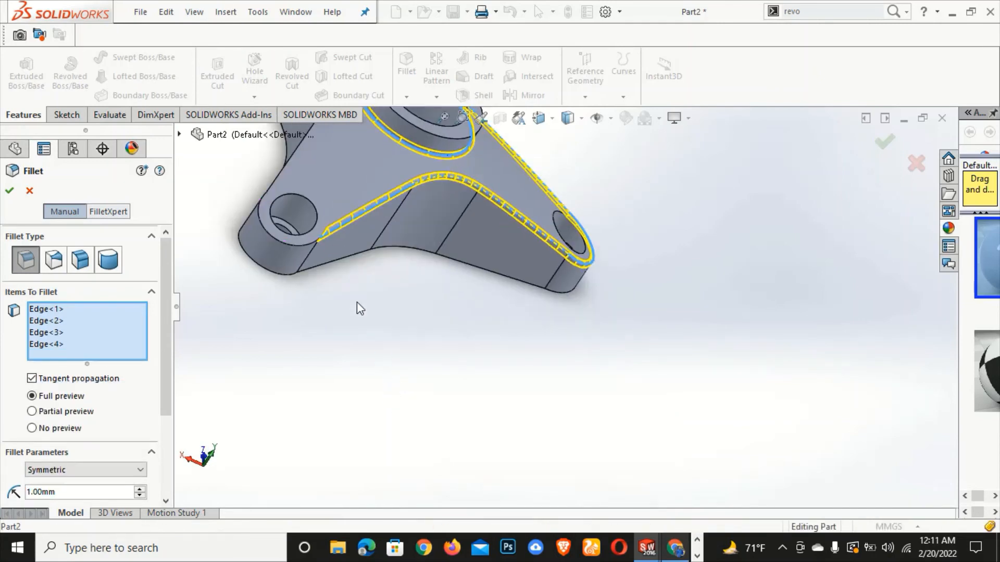
pyautogui.click(293, 245)
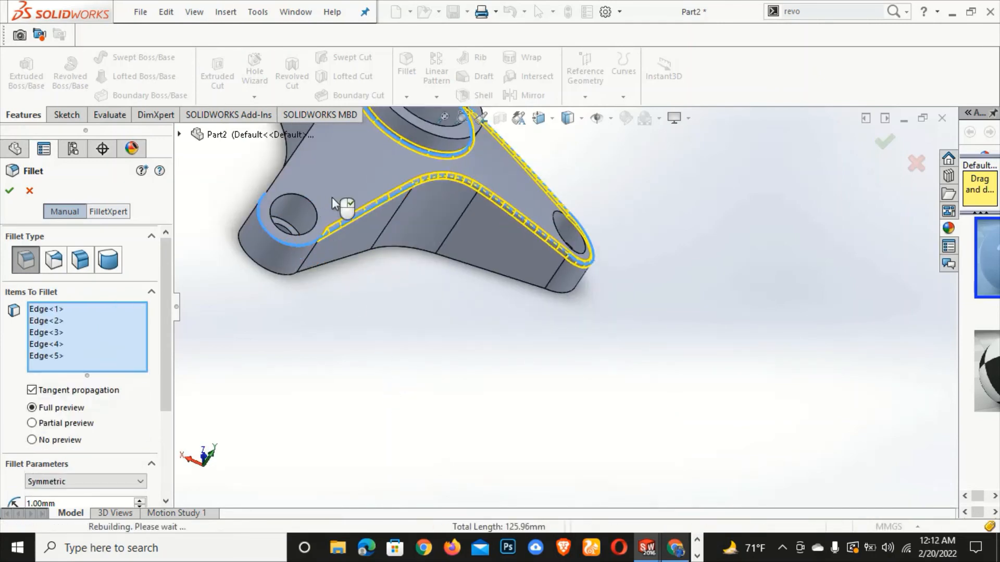
pyautogui.scroll(5, 361, 200)
pyautogui.scroll(-5, 474, 252)
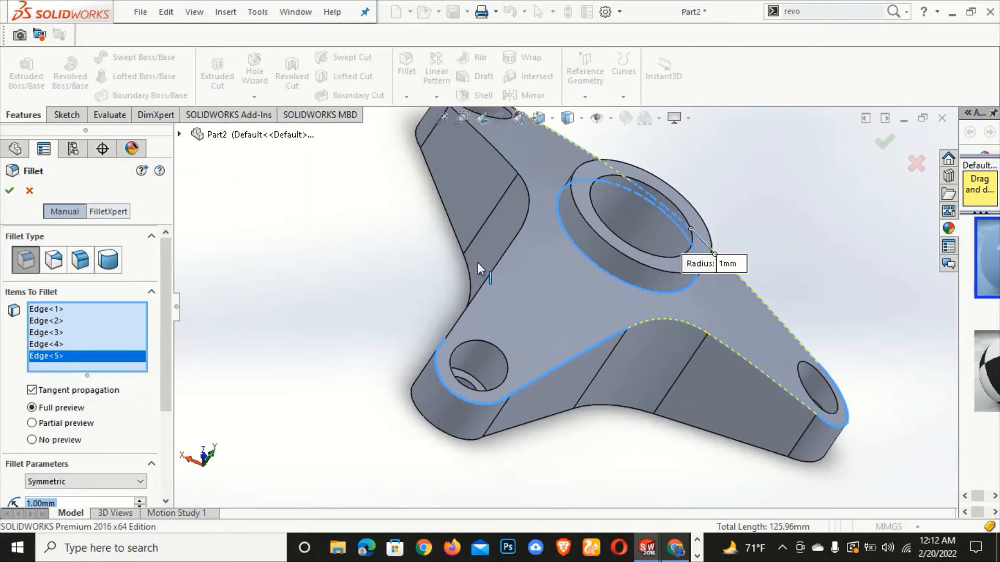
# - Add the last edge between the arms and the remaining arm-tip edge, and complete the 1 mm fillet
pyautogui.moveTo(477, 263); pyautogui.dragTo(589, 311, button='middle')
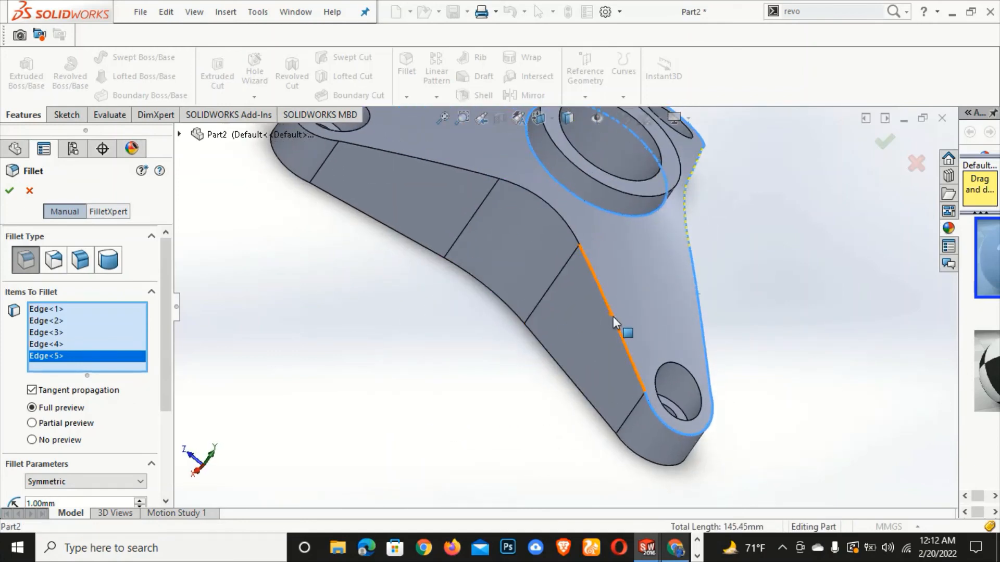
pyautogui.click(611, 316)
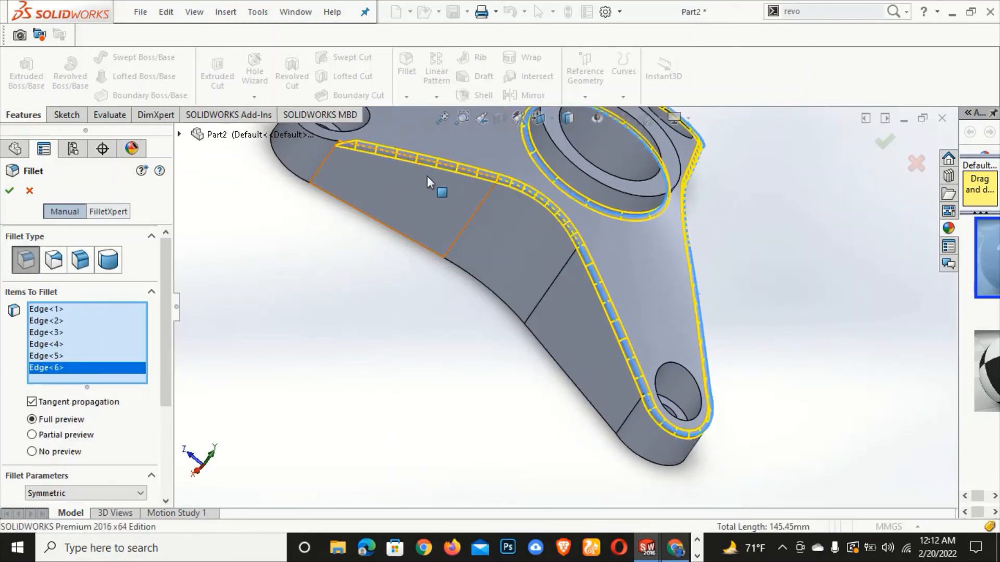
pyautogui.scroll(4, 436, 178)
pyautogui.moveTo(438, 180); pyautogui.dragTo(616, 390, button='middle')
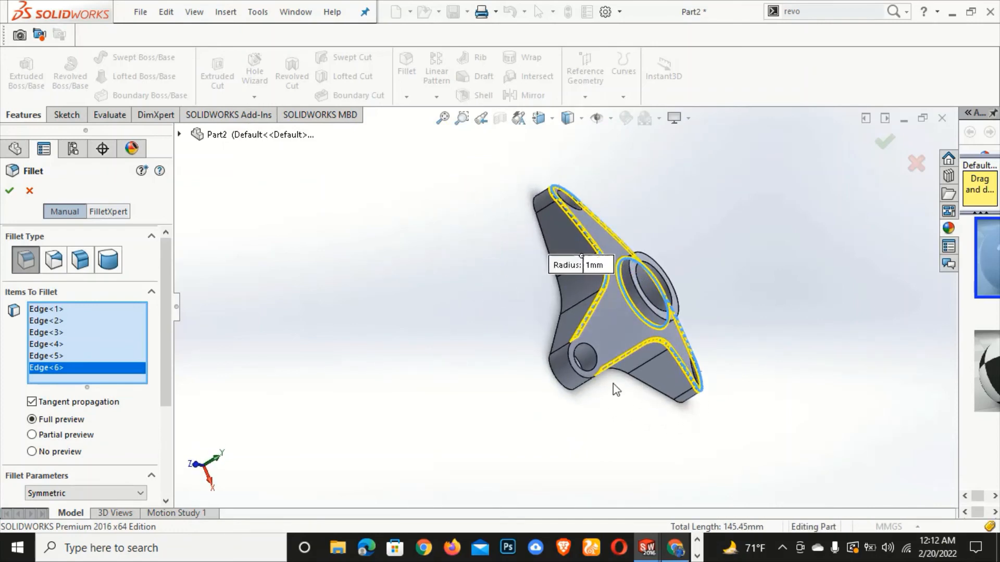
pyautogui.click(573, 373)
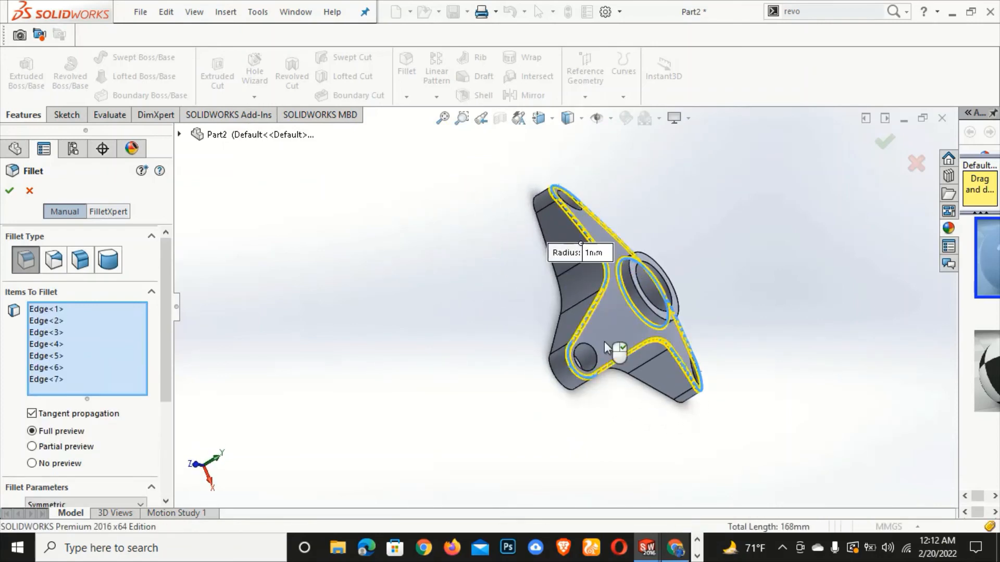
pyautogui.moveTo(616, 346); pyautogui.dragTo(442, 294, button='middle')
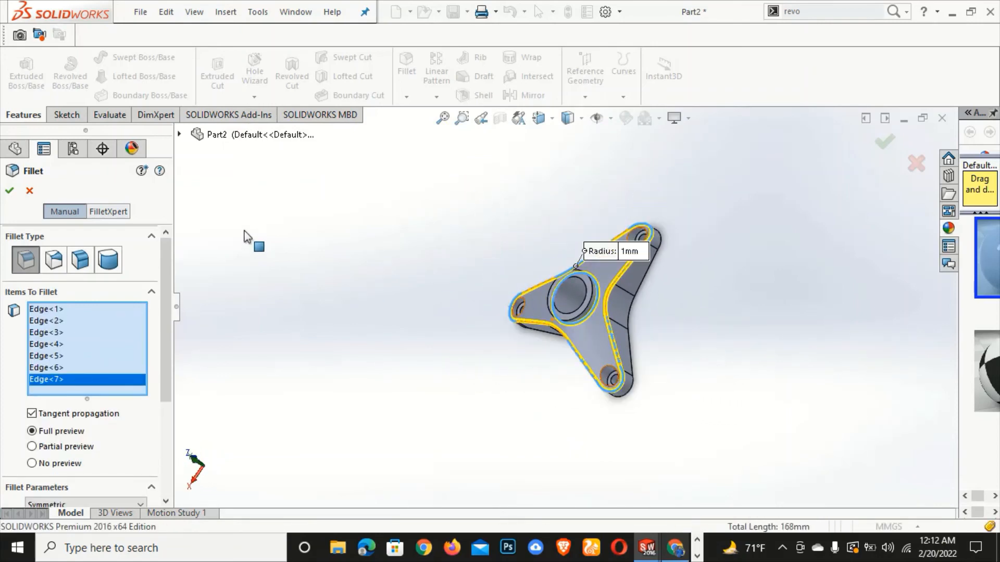
pyautogui.click(10, 192)
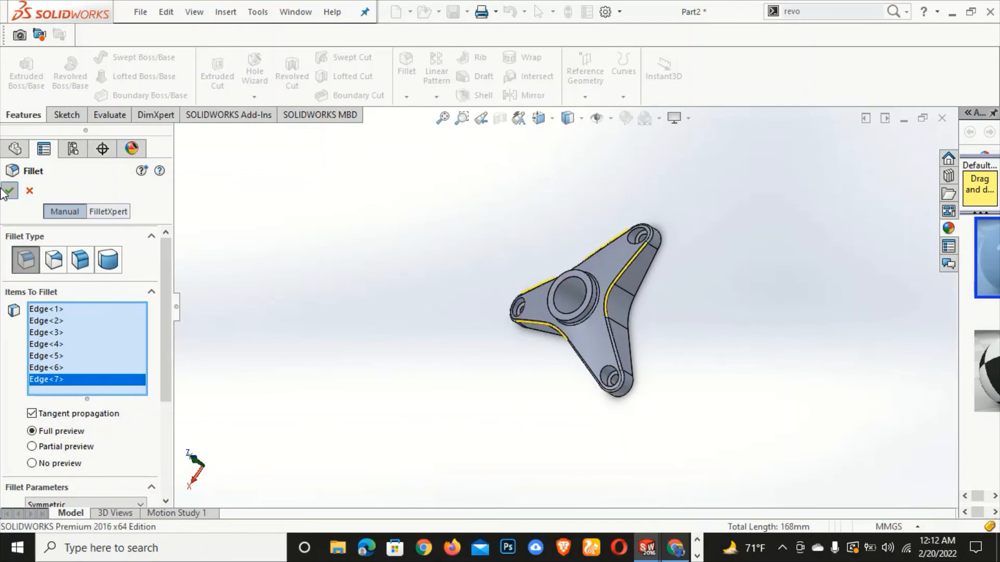
pyautogui.scroll(-3, 677, 311)
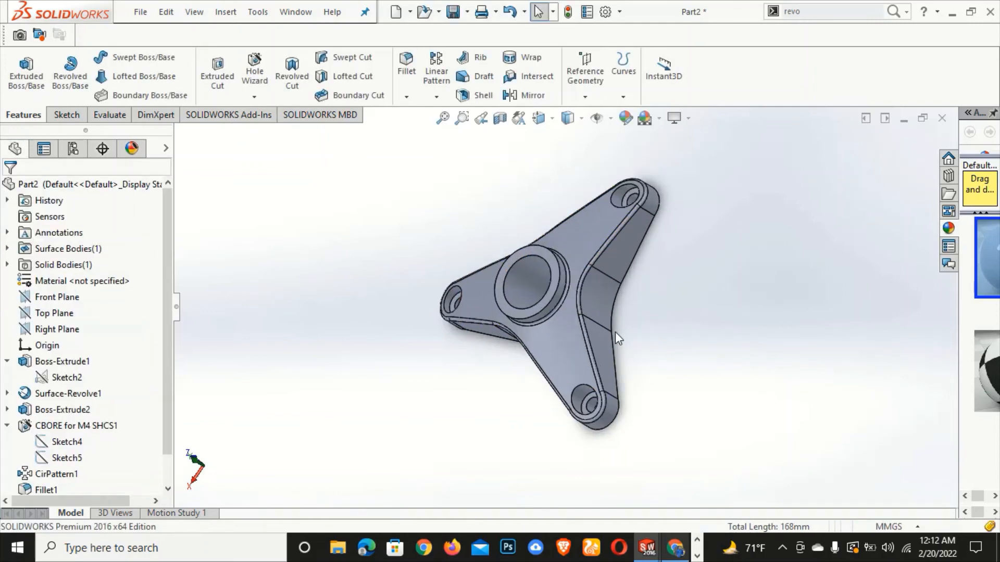
# - Check the material note on the reference drawing in Chrome, return to SOLIDWORKS, and assign Plain Carbon Steel to the part
pyautogui.moveTo(528, 320); pyautogui.dragTo(582, 302, button='middle')
pyautogui.click(672, 553)
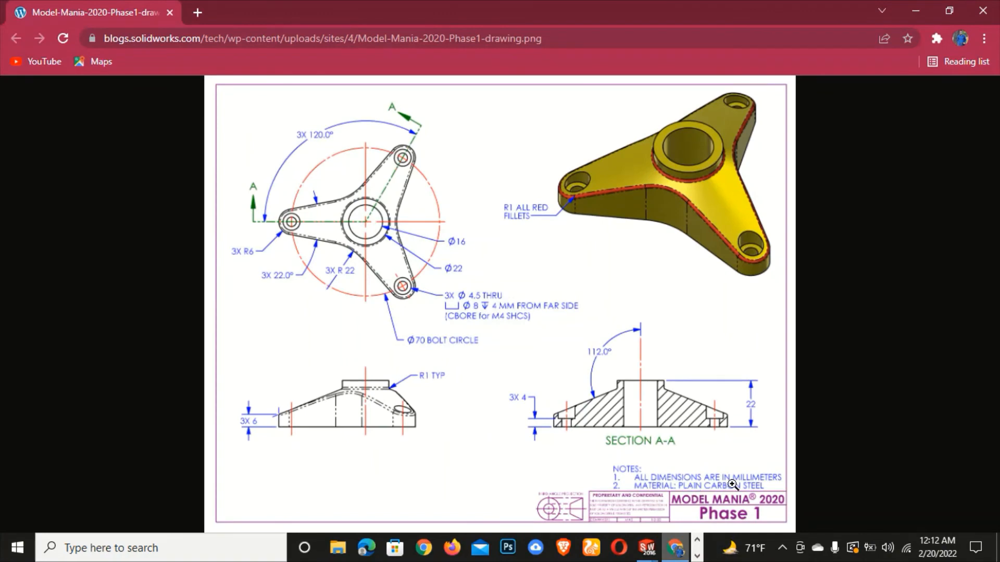
pyautogui.click(679, 556)
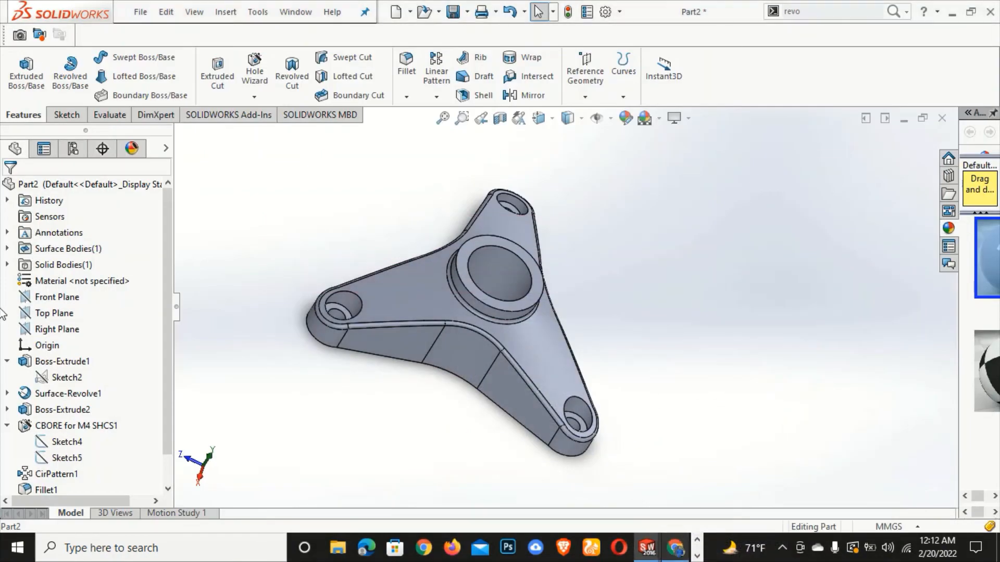
pyautogui.click(64, 284)
pyautogui.rightClick(86, 287)
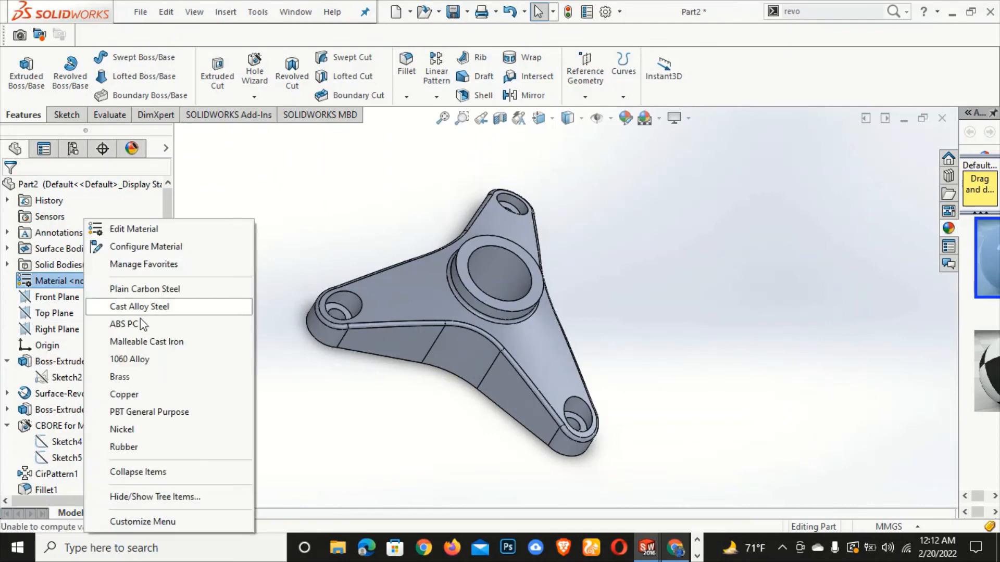
pyautogui.click(154, 290)
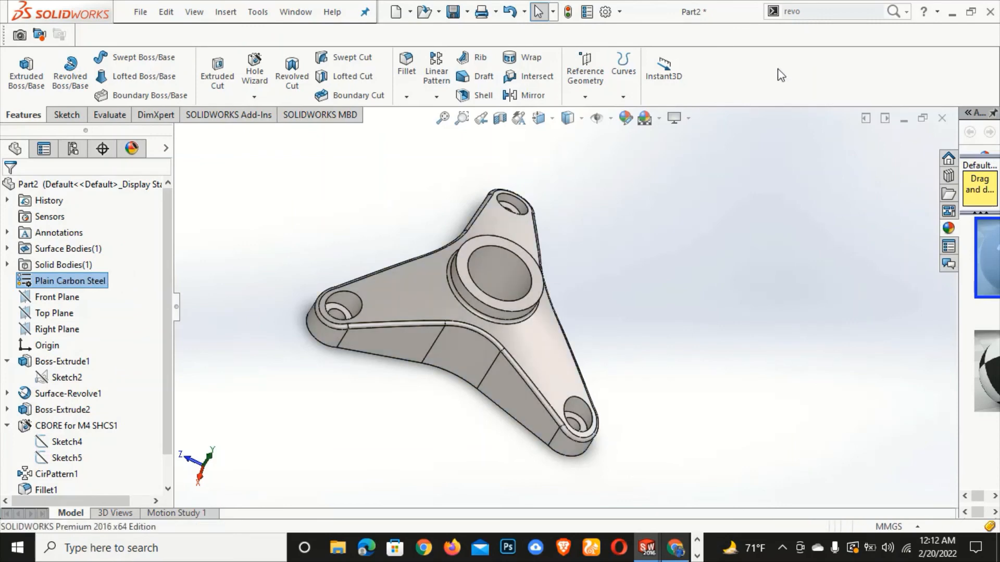
# - Apply the Soft Spotlight scene to the model background
pyautogui.moveTo(590, 342); pyautogui.dragTo(583, 261, button='middle')
pyautogui.click(659, 119)
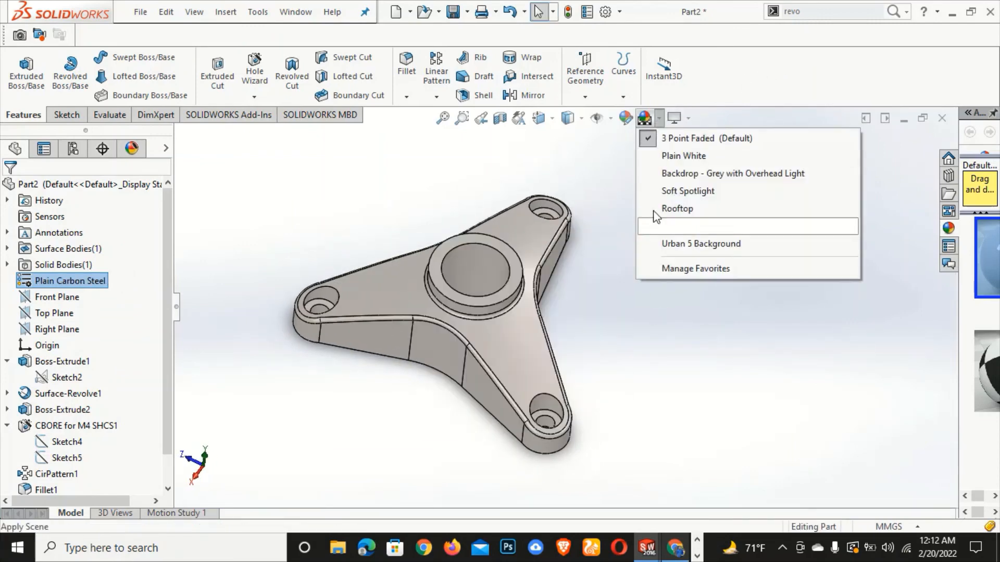
pyautogui.click(665, 191)
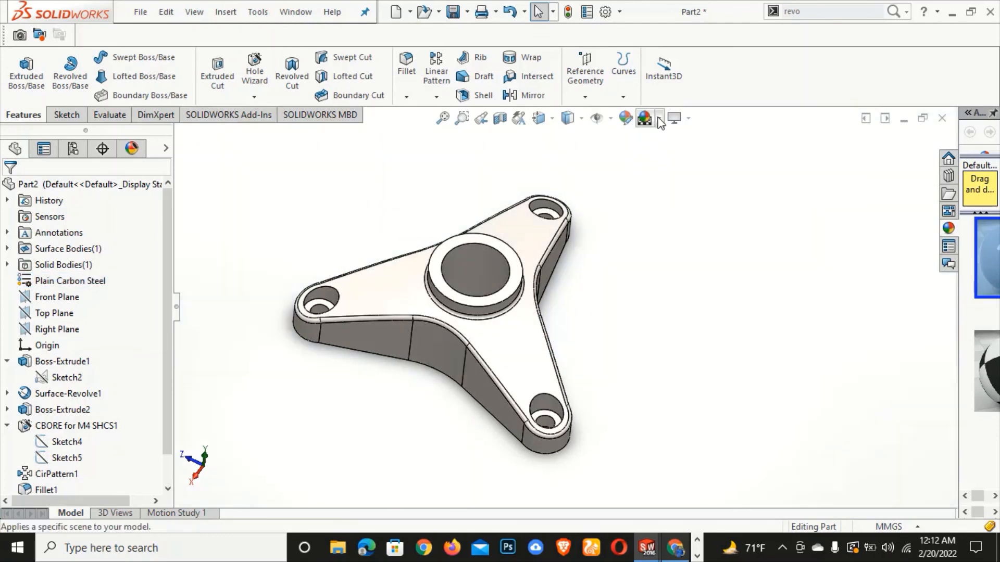
pyautogui.moveTo(608, 257); pyautogui.dragTo(499, 271, button='middle')
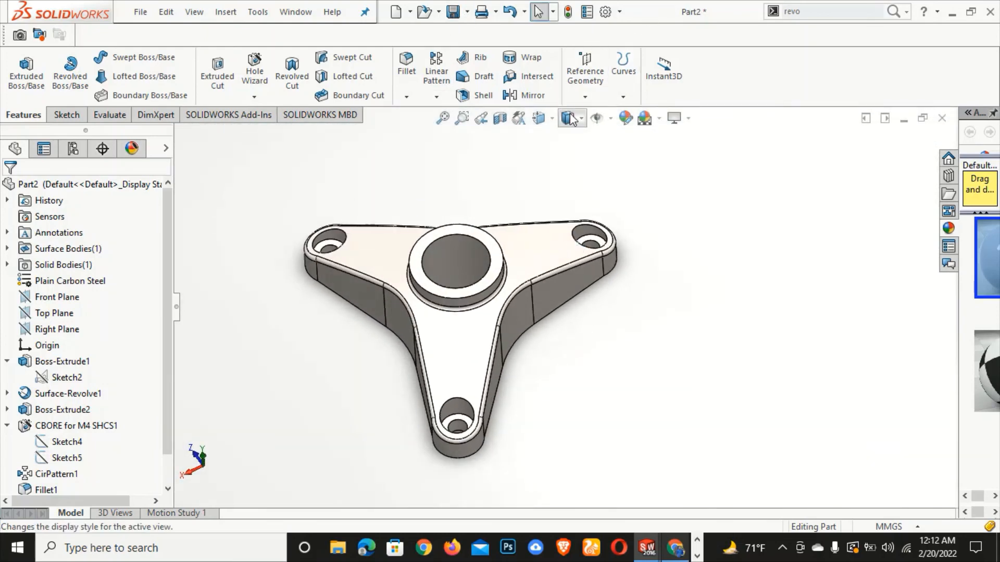
# - Check the colours on the reference drawing in Chrome, return to SOLIDWORKS, and colour all the part's features except the two fillets yellow
pyautogui.click(675, 548)
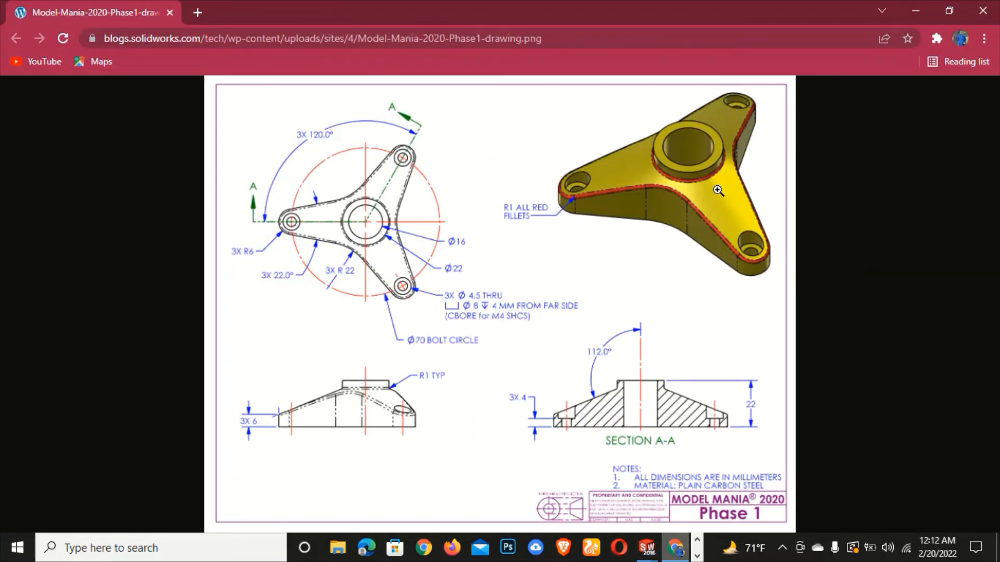
pyautogui.click(684, 557)
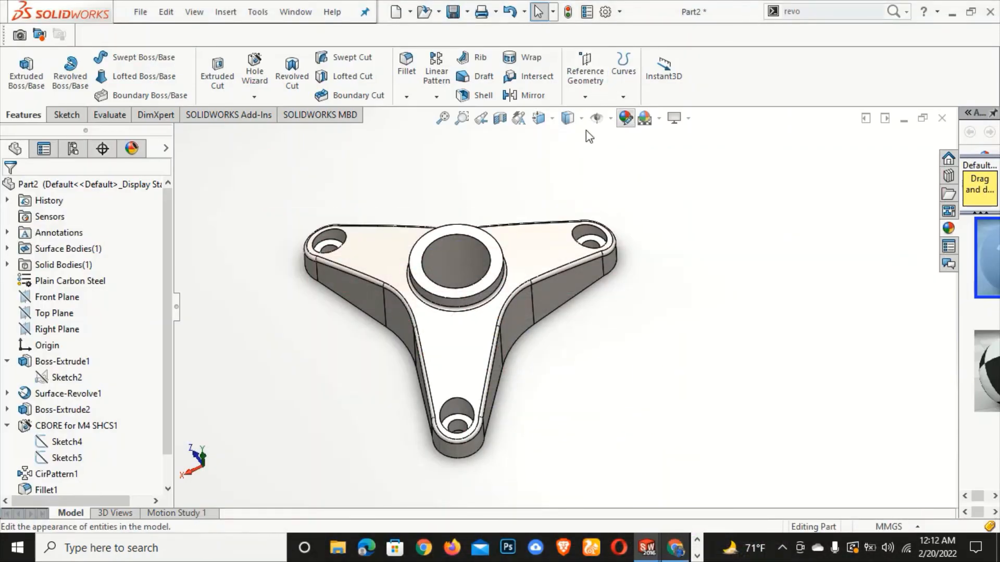
pyautogui.scroll(-1, 170, 342)
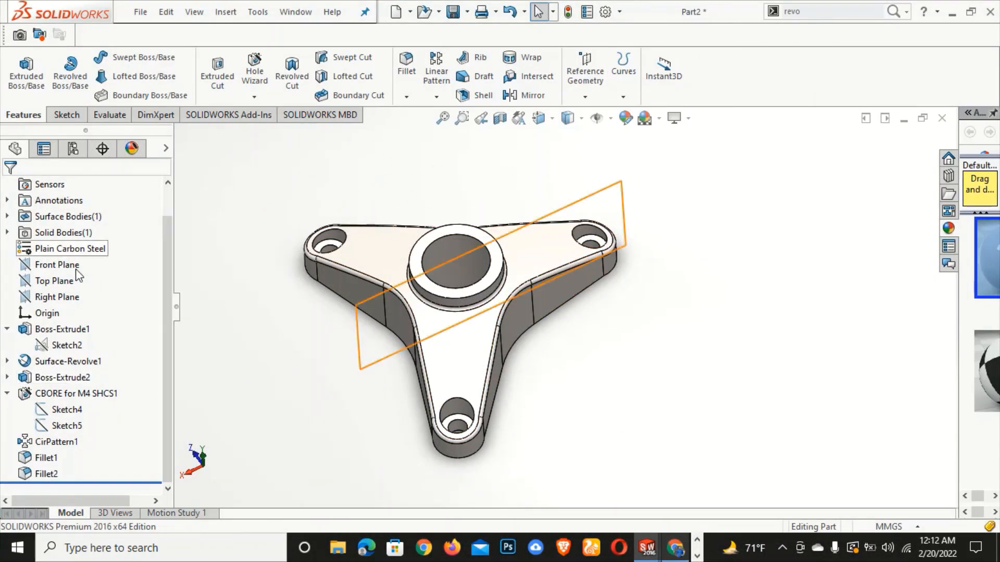
pyautogui.moveTo(105, 261); pyautogui.dragTo(58, 481)
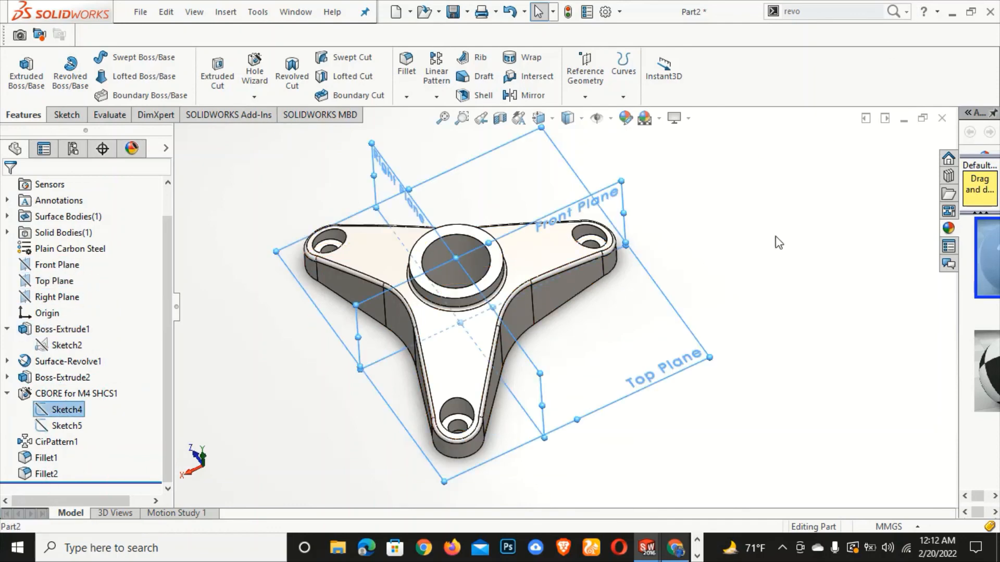
pyautogui.keyDown('ctrl'); pyautogui.click(47, 476); pyautogui.keyUp('ctrl')
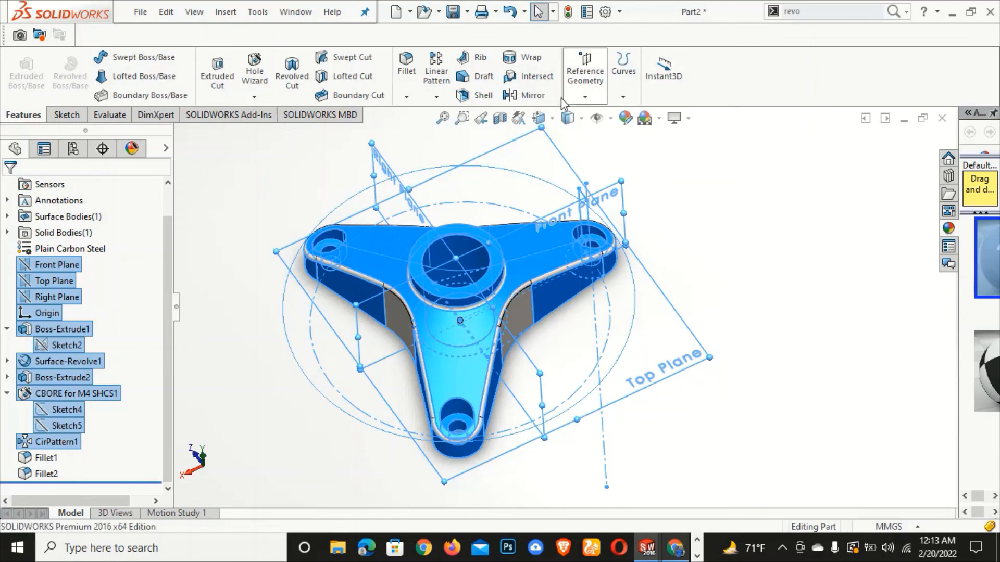
pyautogui.click(624, 119)
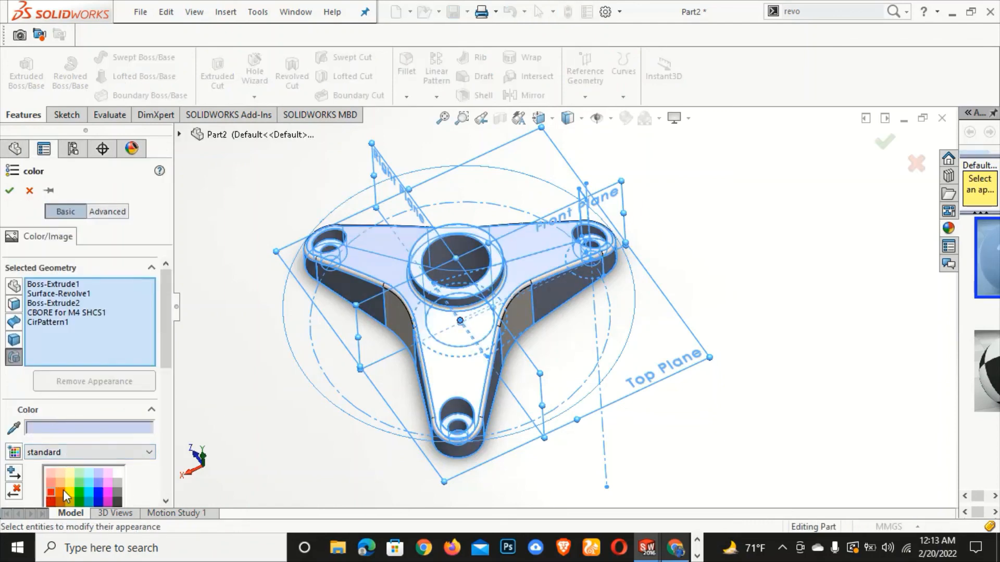
pyautogui.click(68, 492)
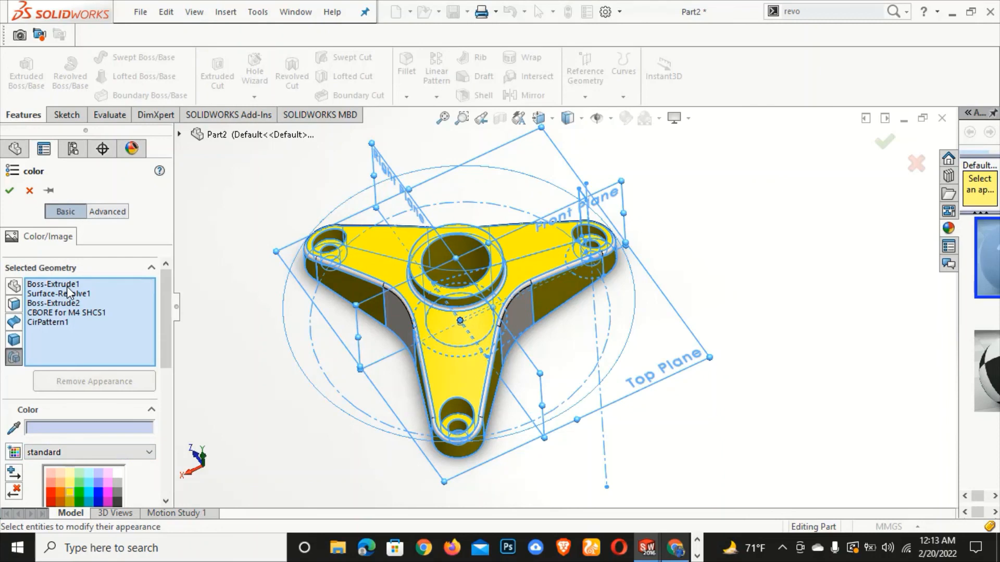
pyautogui.click(10, 191)
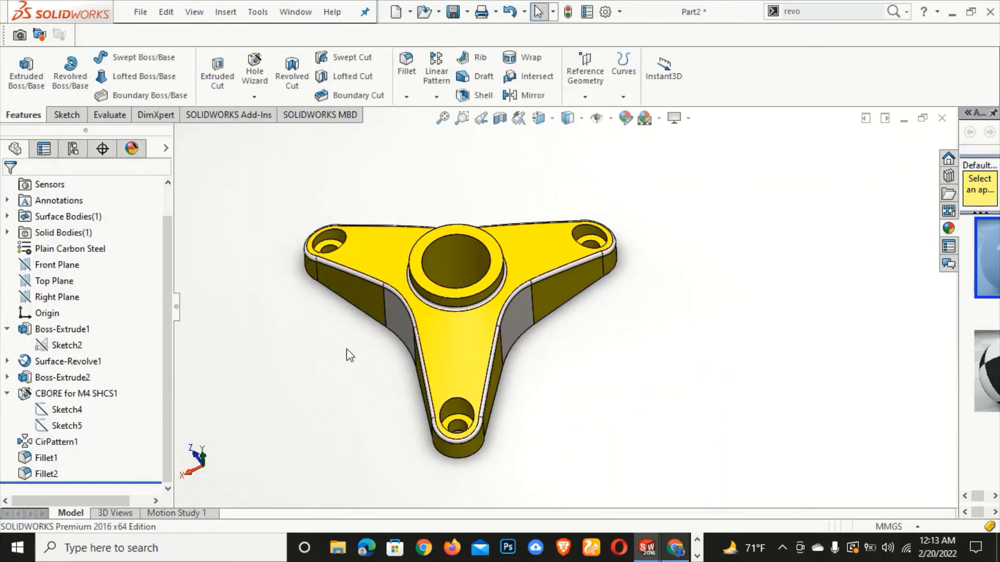
# - Colour the 22 mm fillet faces between the arms yellow
pyautogui.click(46, 457)
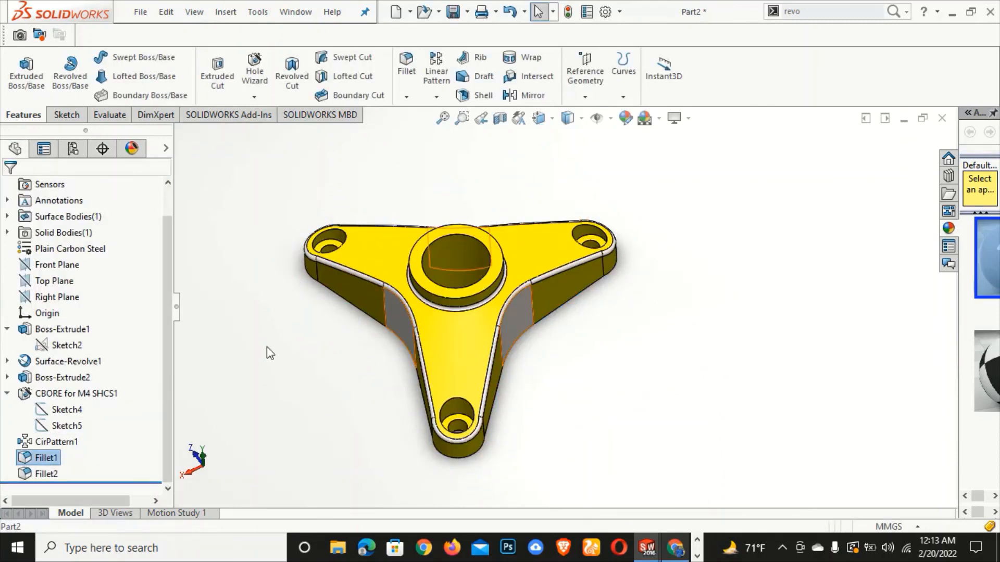
pyautogui.click(626, 118)
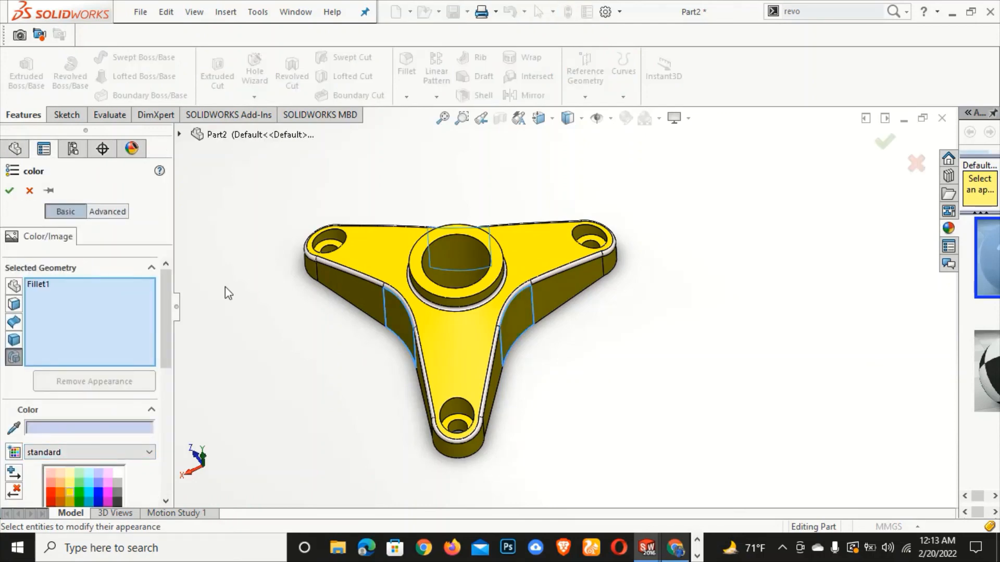
pyautogui.click(9, 190)
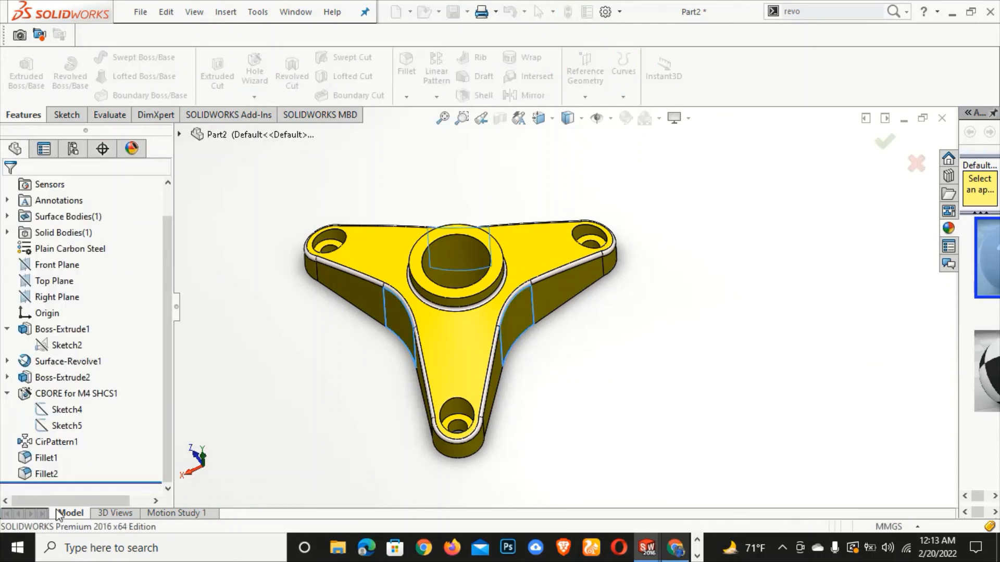
# - Colour the 1 mm fillets along the upper arm edges and around the hub base red
pyautogui.click(435, 252)
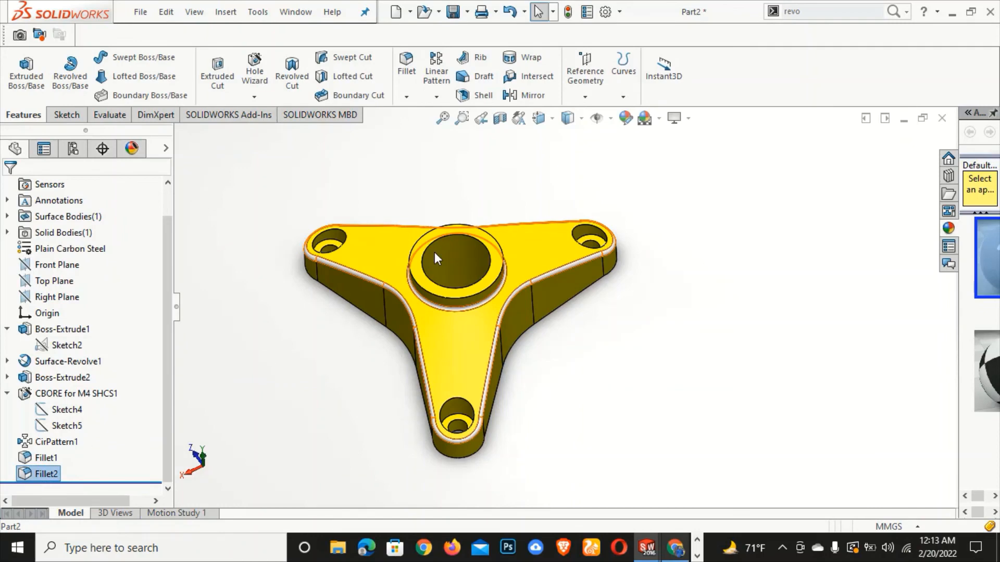
pyautogui.click(626, 118)
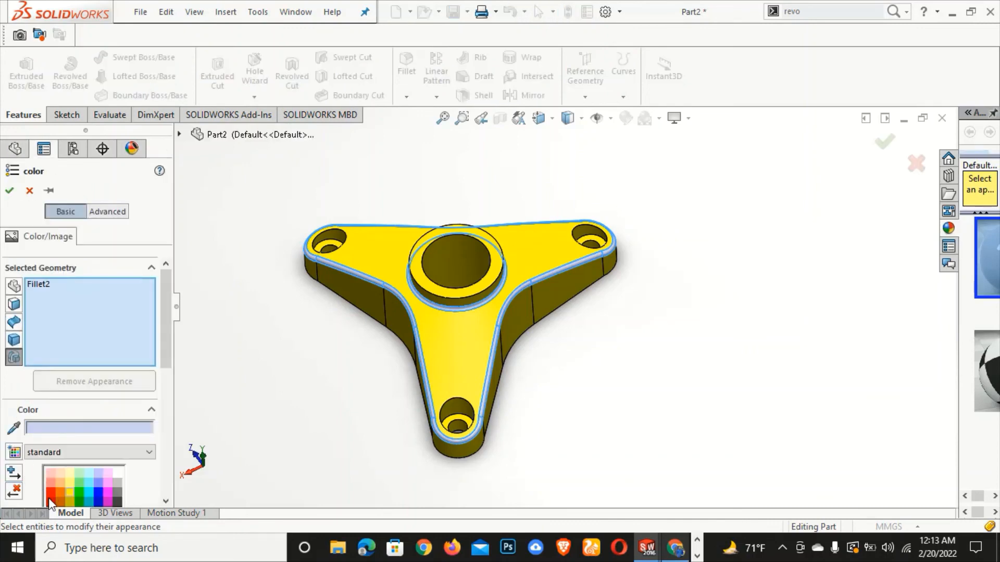
pyautogui.click(49, 495)
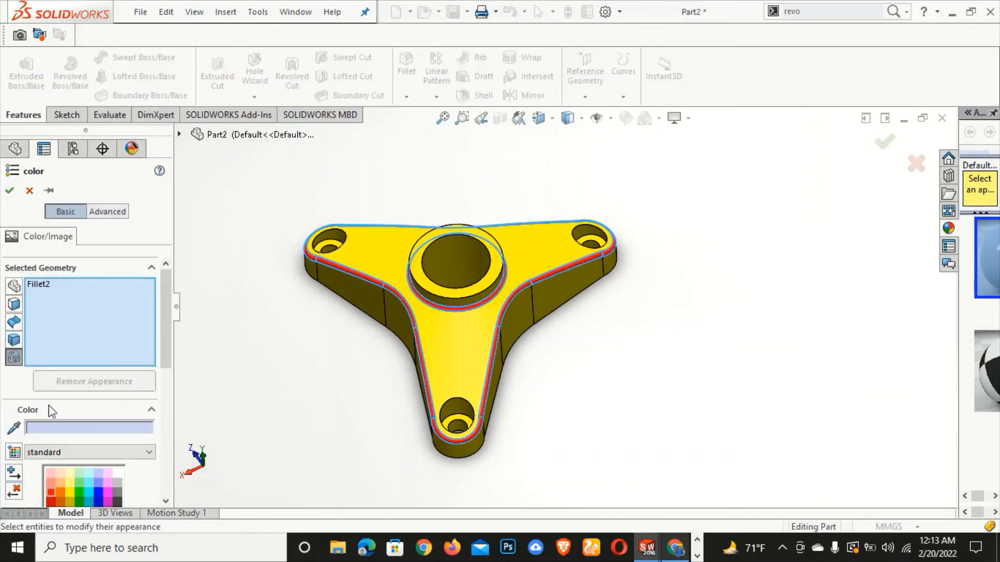
pyautogui.click(9, 191)
pyautogui.moveTo(323, 406); pyautogui.dragTo(404, 509, button='middle')
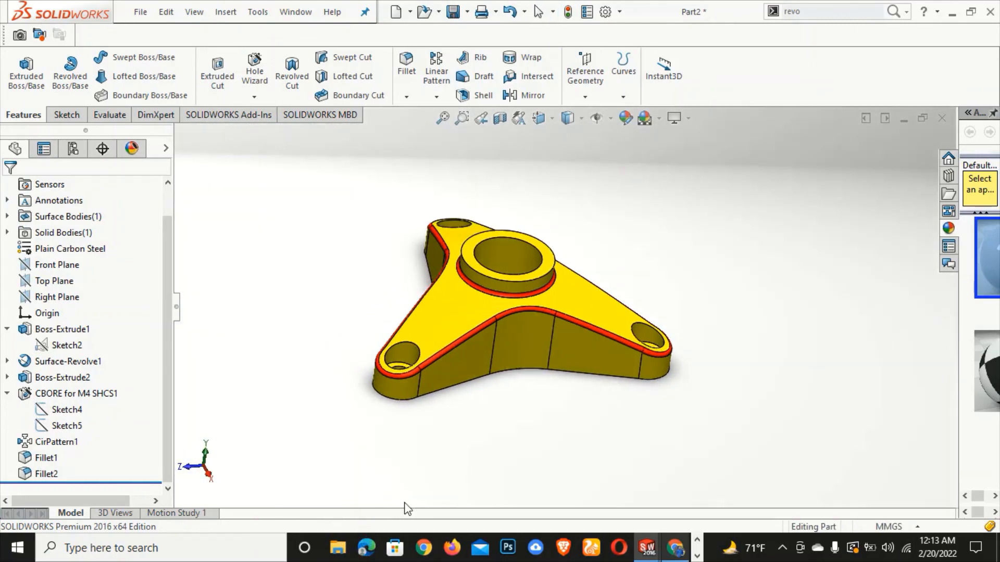
pyautogui.moveTo(361, 296); pyautogui.dragTo(484, 370, button='middle')
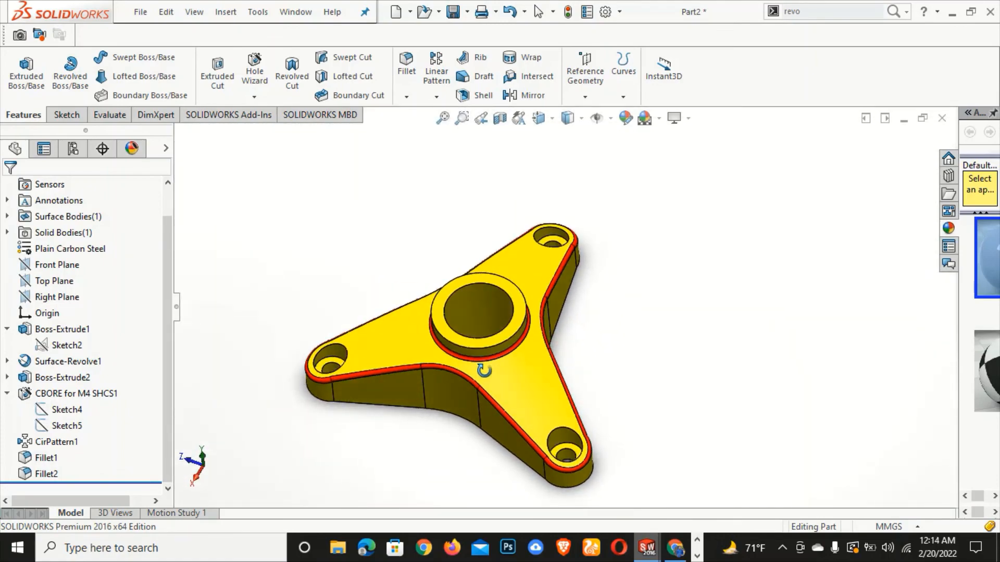
pyautogui.scroll(-1, 483, 370)
pyautogui.scroll(-2, 591, 473)
pyautogui.scroll(4, 614, 453)
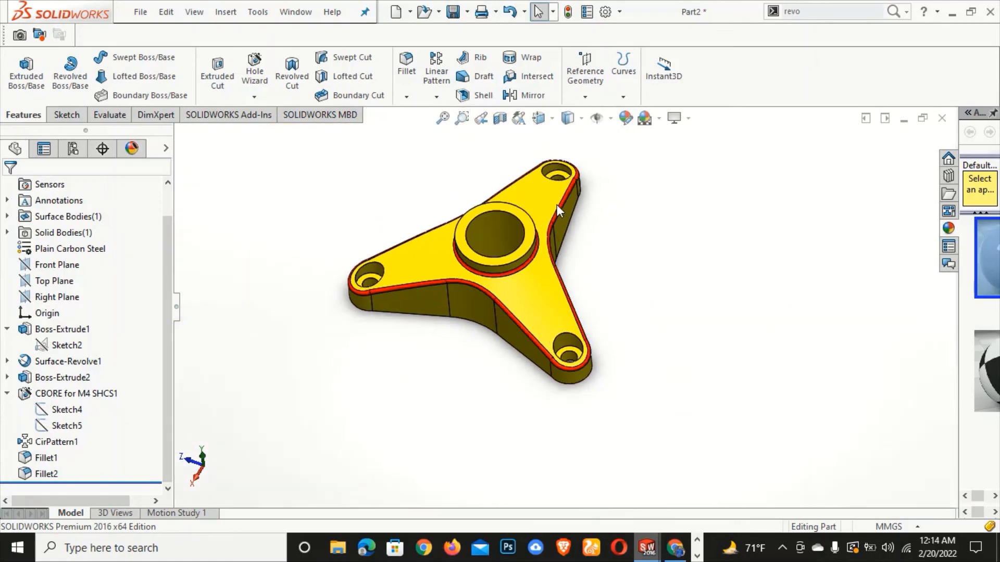
pyautogui.scroll(-2, 556, 208)
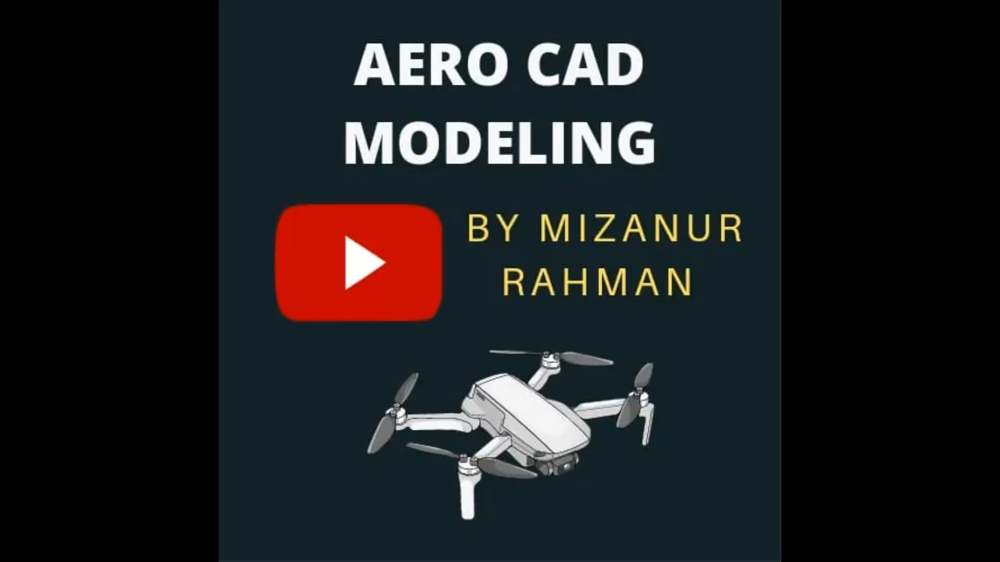